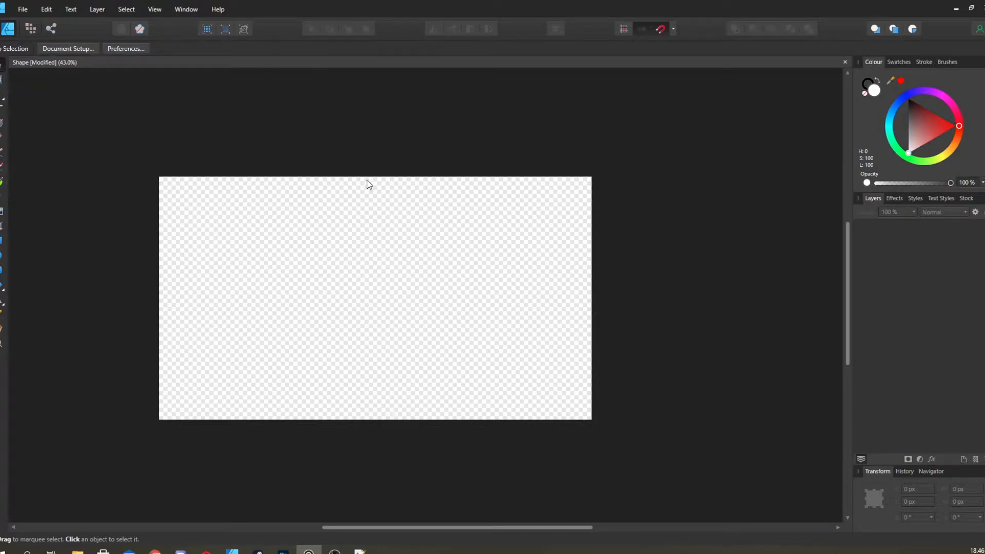
- Draw a background rectangle about 2669 by 1357 px that extends past every edge of the canvas
{"action": "left_click", "coordinate": [2, 240]}
{"action": "left_click_drag", "start_coordinate": [86, 144], "coordinate": [805, 513]}
{"action": "left_click_drag", "start_coordinate": [689, 457], "coordinate": [687, 448]}
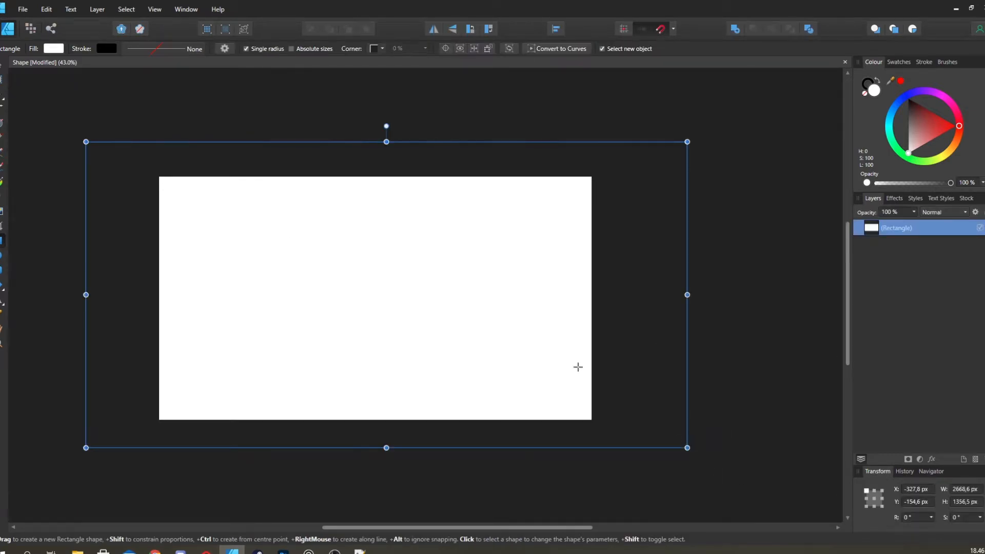
- Fill the background rectangle with solid black
{"action": "left_click", "coordinate": [55, 49]}
{"action": "left_click_drag", "start_coordinate": [63, 162], "coordinate": [62, 108]}
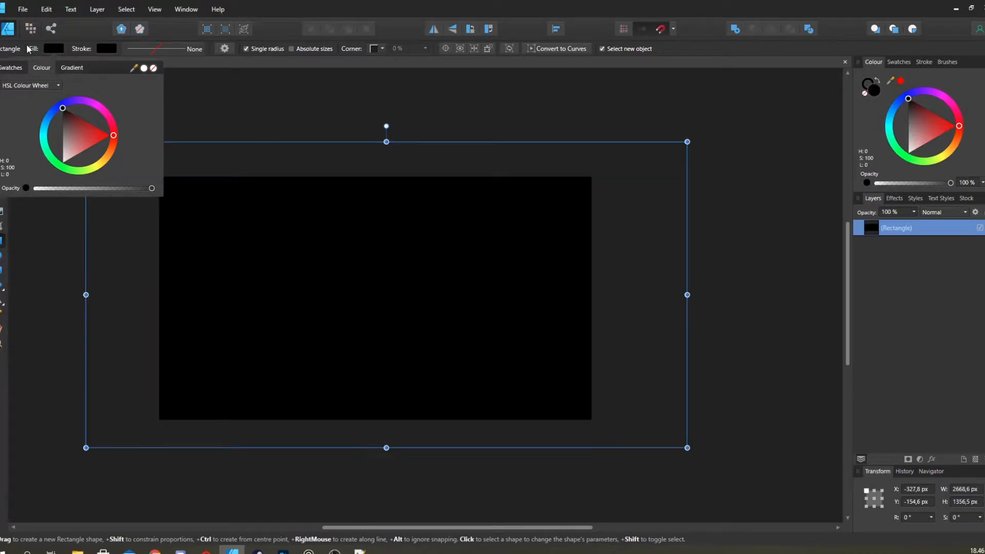
{"action": "left_click", "coordinate": [533, 172]}
{"action": "scroll", "coordinate": [470, 306], "scroll_direction": "up", "scroll_amount": 2}
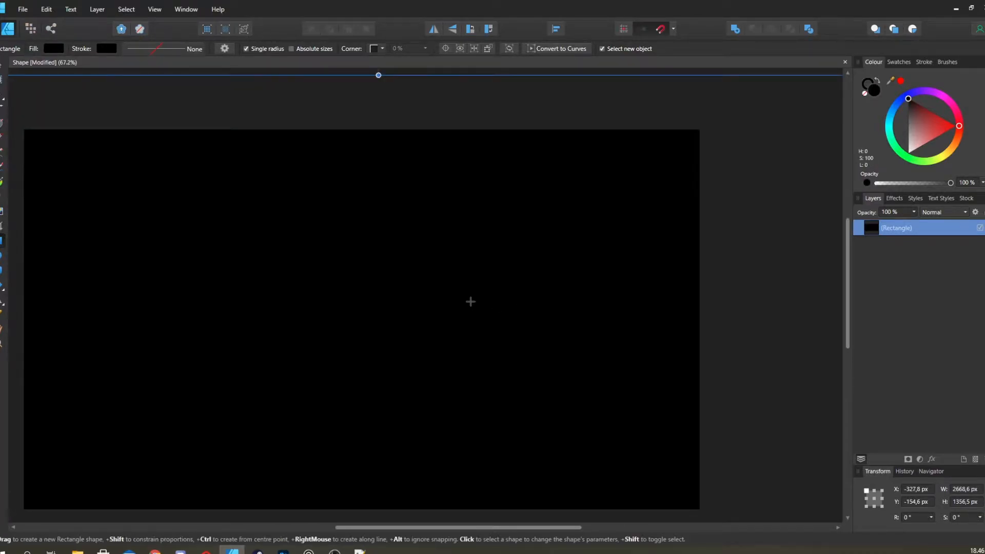
{"action": "scroll", "coordinate": [448, 306], "scroll_direction": "down", "scroll_amount": 2}
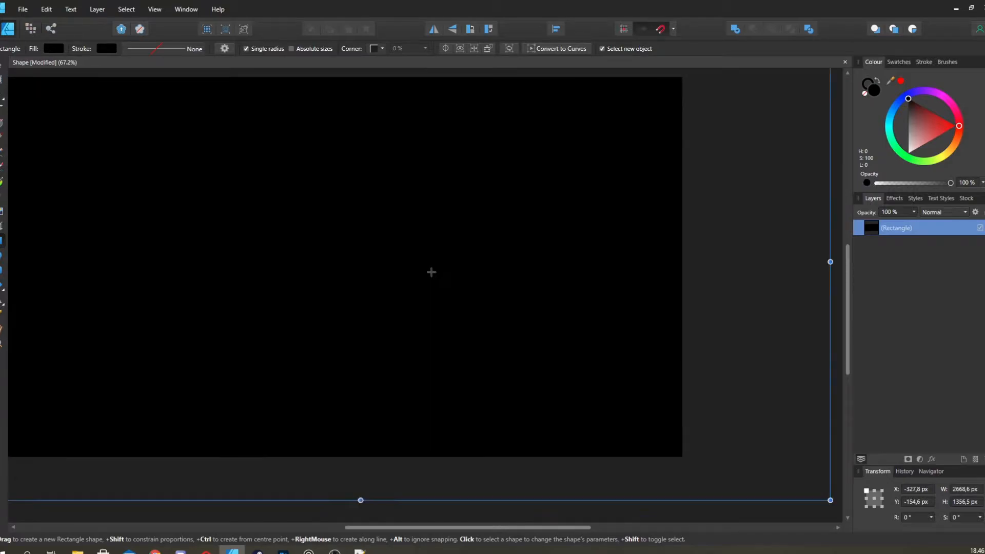
{"action": "left_click_drag", "start_coordinate": [430, 280], "coordinate": [451, 306]}
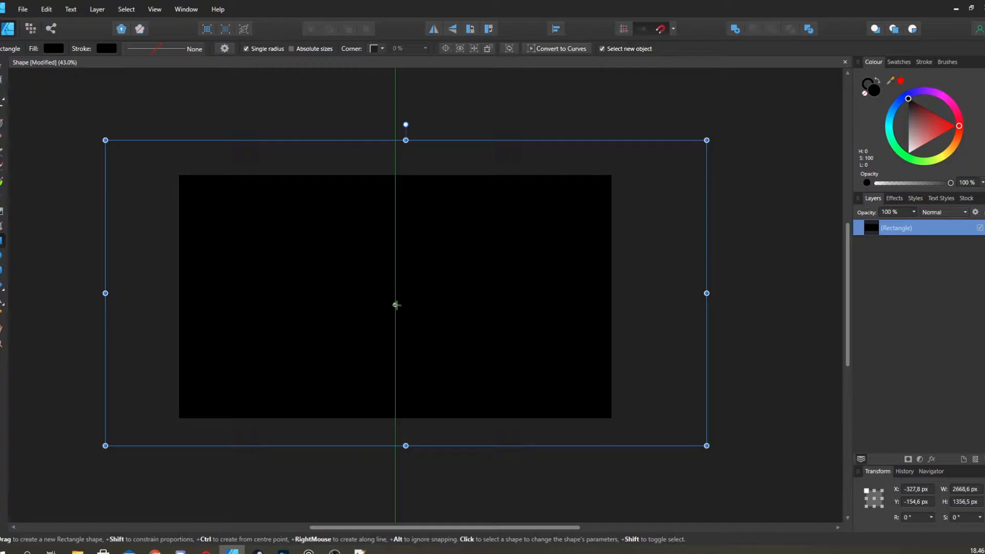
- Draw a circle about 652 px in diameter and centre it on the canvas
{"action": "left_click", "coordinate": [2, 255]}
{"action": "left_click_drag", "start_coordinate": [327, 231], "coordinate": [477, 374]}
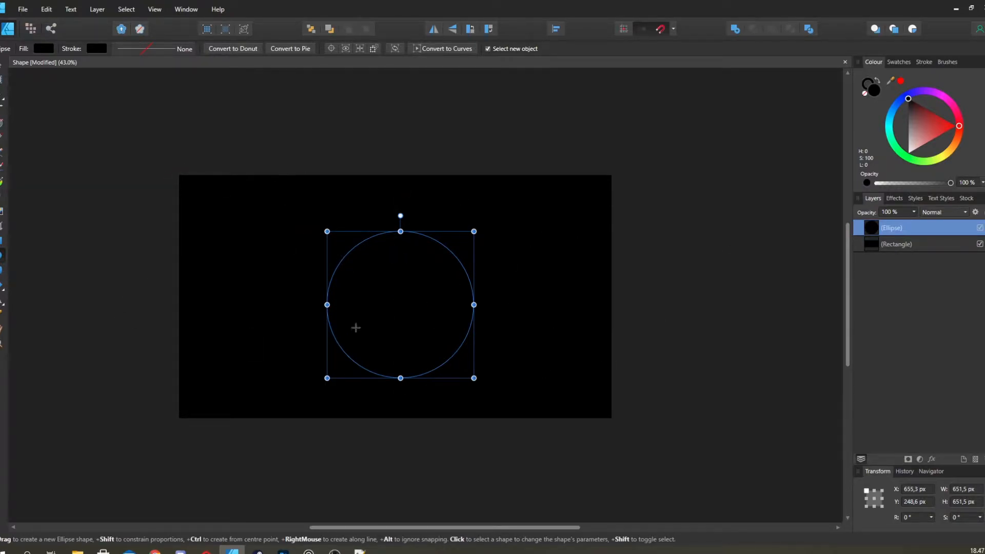
{"action": "key", "text": "v"}
{"action": "mouse_move", "coordinate": [418, 322]}
{"action": "left_mouse_down"}
{"action": "mouse_move", "coordinate": [450, 327]}
{"action": "mouse_move", "coordinate": [414, 314]}
{"action": "left_mouse_up"}
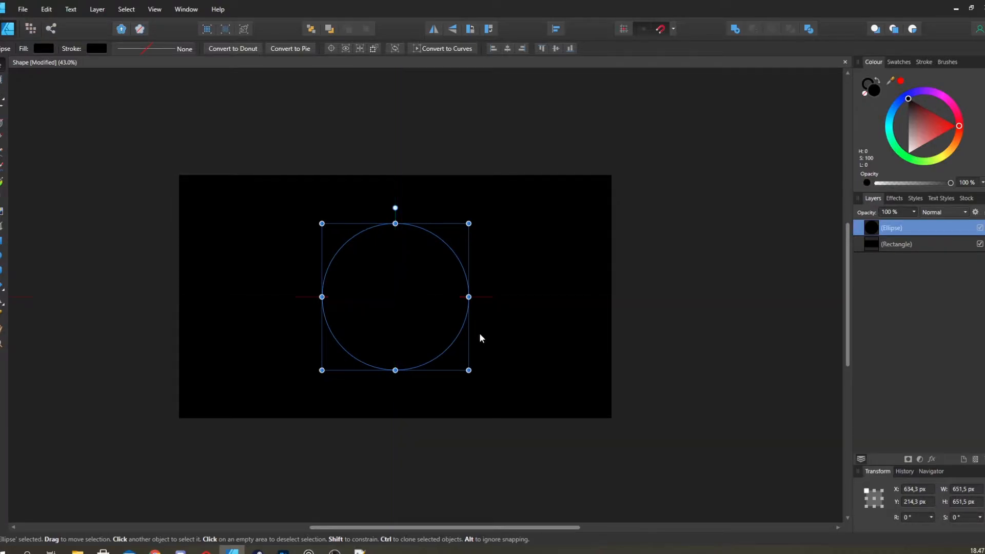
- Fill the circle with white and enlarge it around its centre to about 910 px in diameter
{"action": "left_click", "coordinate": [43, 48]}
{"action": "left_click_drag", "start_coordinate": [73, 149], "coordinate": [54, 168]}
{"action": "left_click_drag", "start_coordinate": [467, 371], "coordinate": [498, 399]}
{"action": "left_click", "coordinate": [302, 164]}
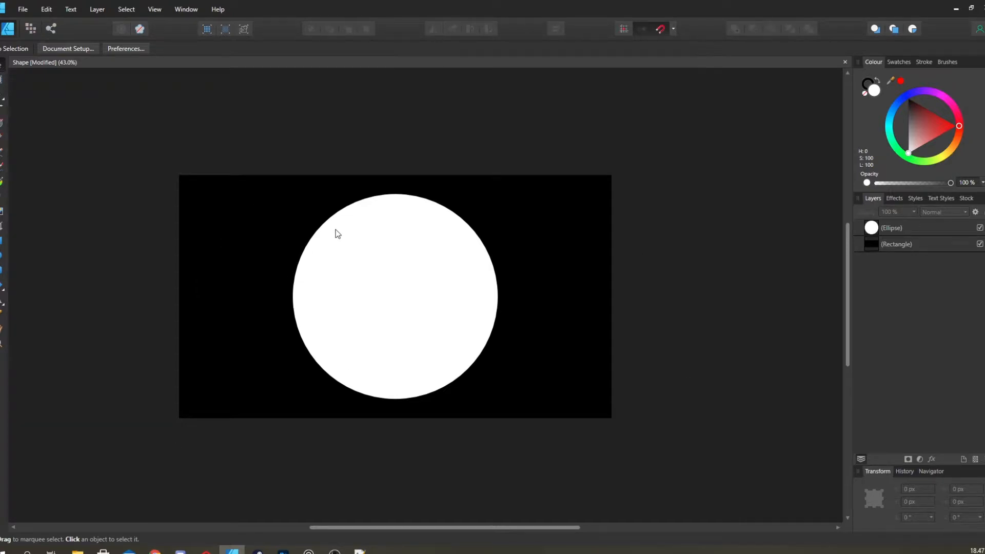
- Shrink the white circle around its centre to about 819 px in diameter
{"action": "left_click", "coordinate": [363, 263]}
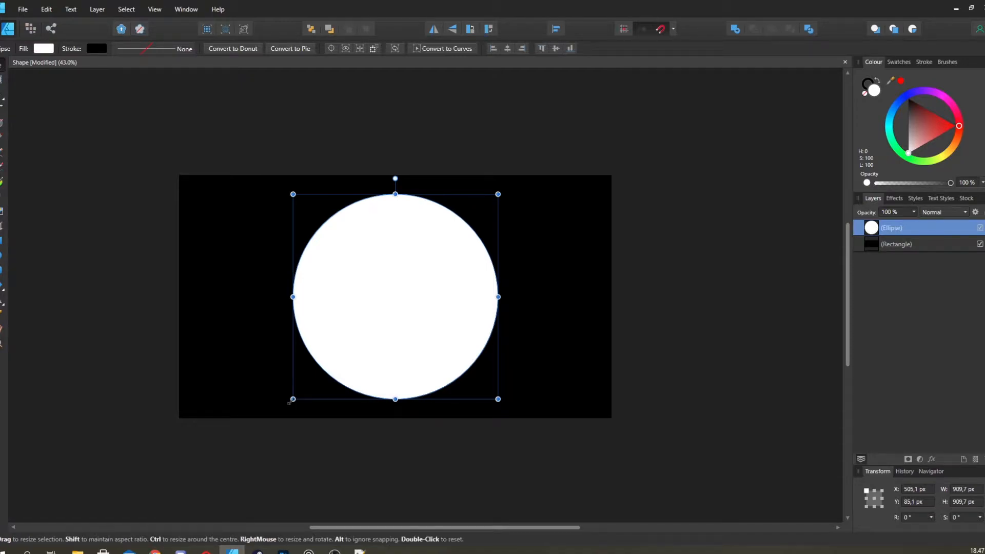
{"action": "left_click_drag", "start_coordinate": [289, 402], "coordinate": [321, 340]}
{"action": "scroll", "coordinate": [273, 390], "scroll_direction": "up", "scroll_amount": 4}
{"action": "scroll", "coordinate": [321, 341], "scroll_direction": "down", "scroll_amount": 3}
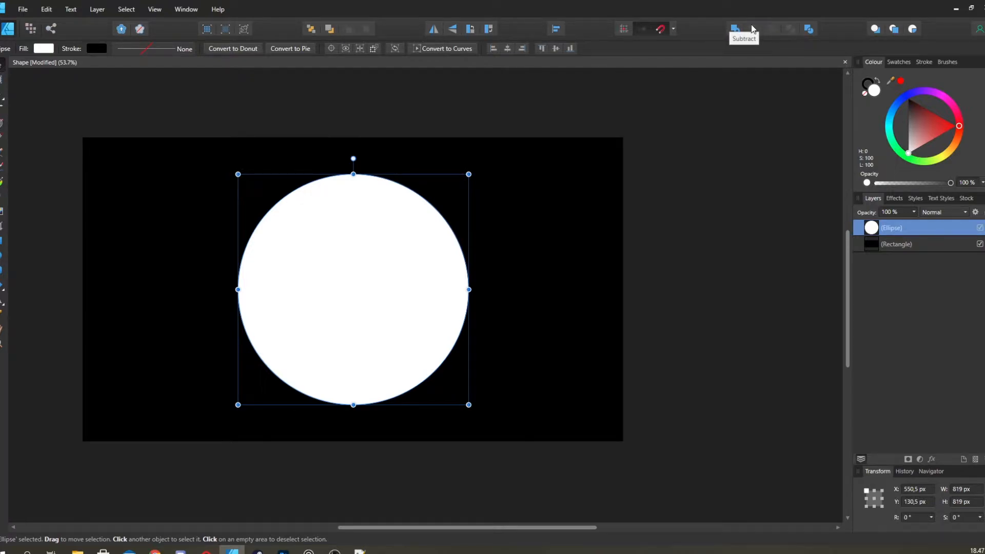
{"action": "left_click_drag", "start_coordinate": [662, 213], "coordinate": [686, 207]}
{"action": "left_click_drag", "start_coordinate": [627, 240], "coordinate": [625, 262]}
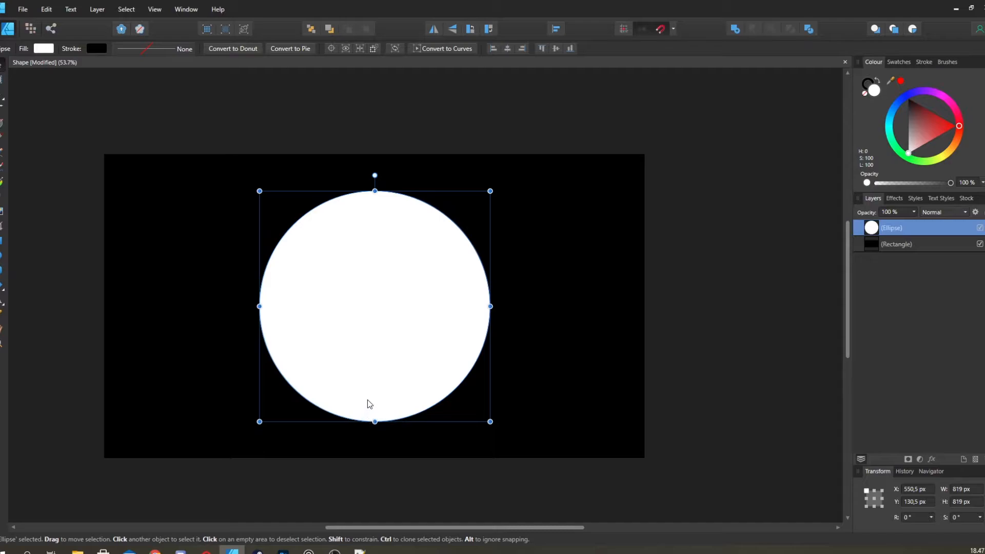
{"action": "right_click", "coordinate": [900, 228]}
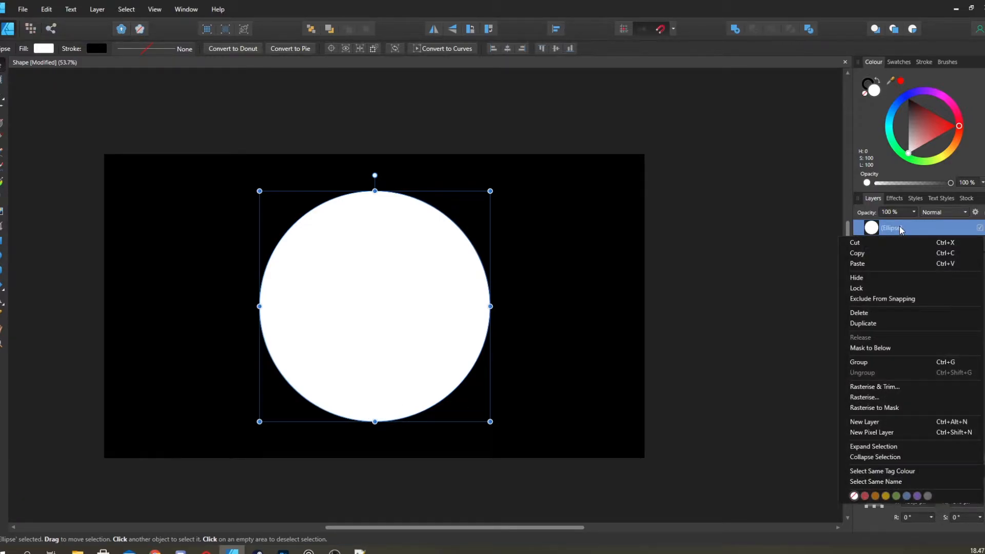
{"action": "left_click", "coordinate": [107, 12]}
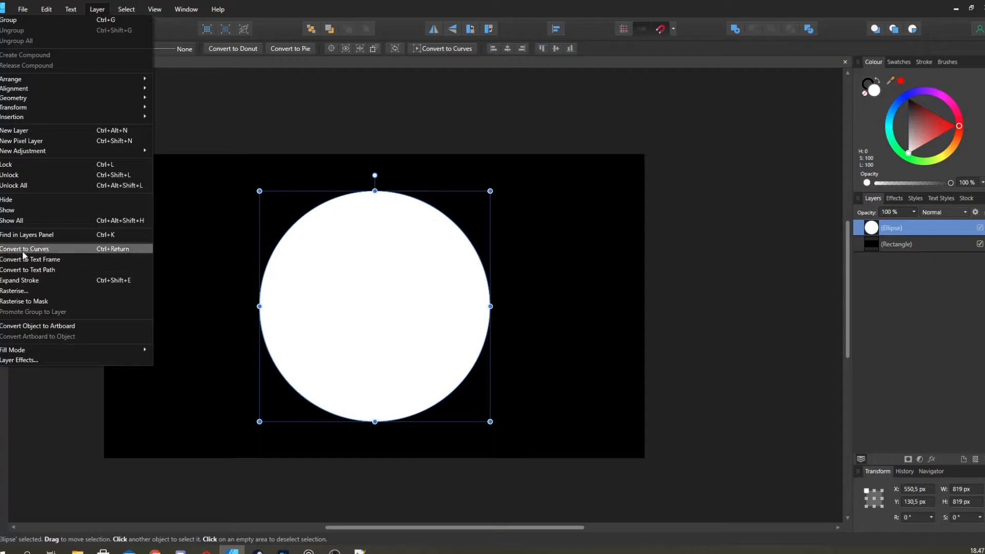
{"action": "left_click_drag", "start_coordinate": [330, 241], "coordinate": [397, 275]}
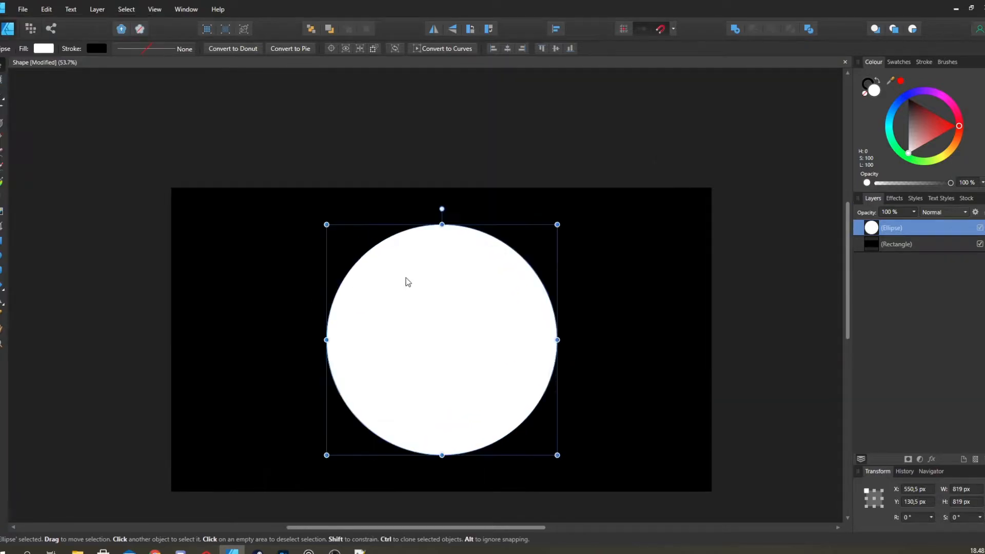
{"action": "left_click_drag", "start_coordinate": [482, 306], "coordinate": [422, 300]}
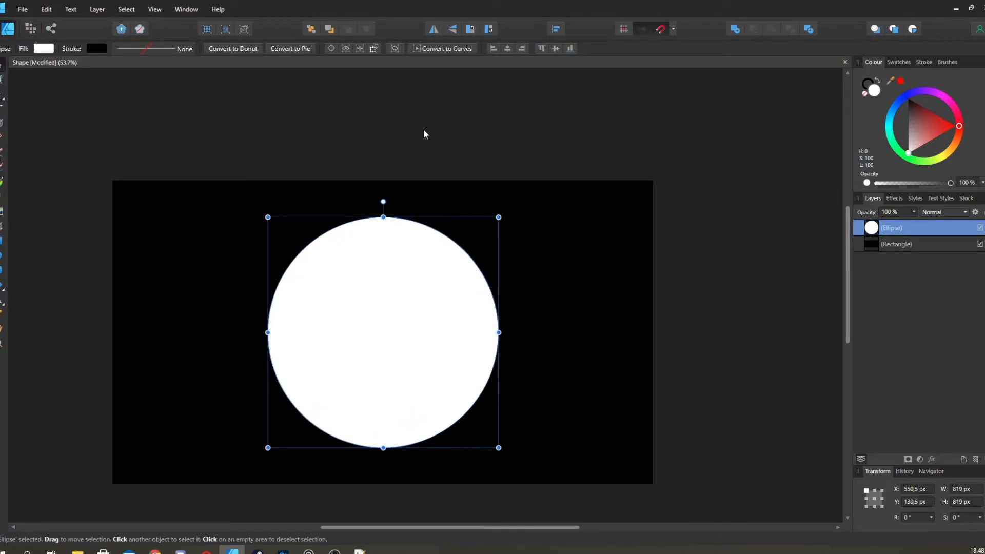
{"action": "right_click", "coordinate": [274, 281]}
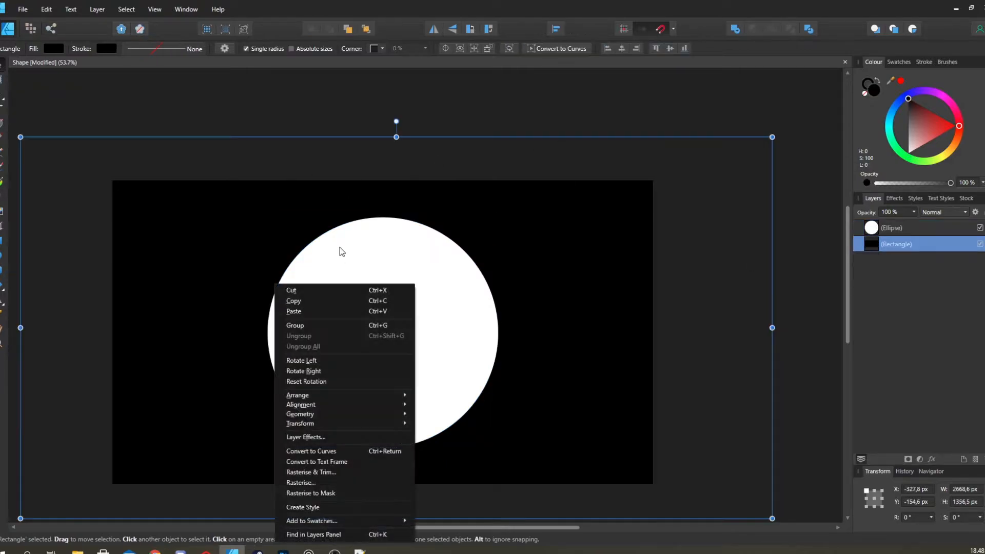
{"action": "key", "text": "Escape"}
{"action": "left_click", "coordinate": [916, 228]}
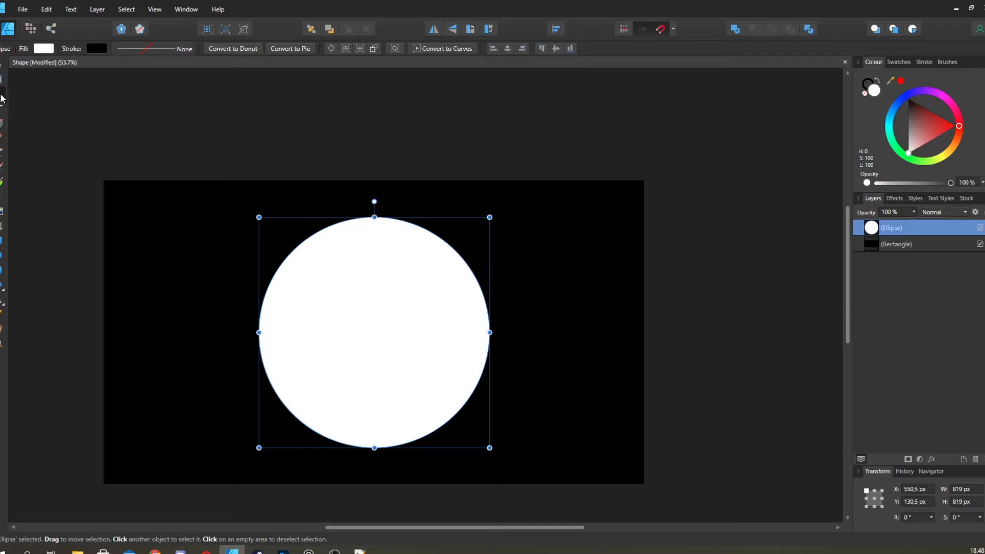
{"action": "left_click_drag", "start_coordinate": [298, 259], "coordinate": [394, 334]}
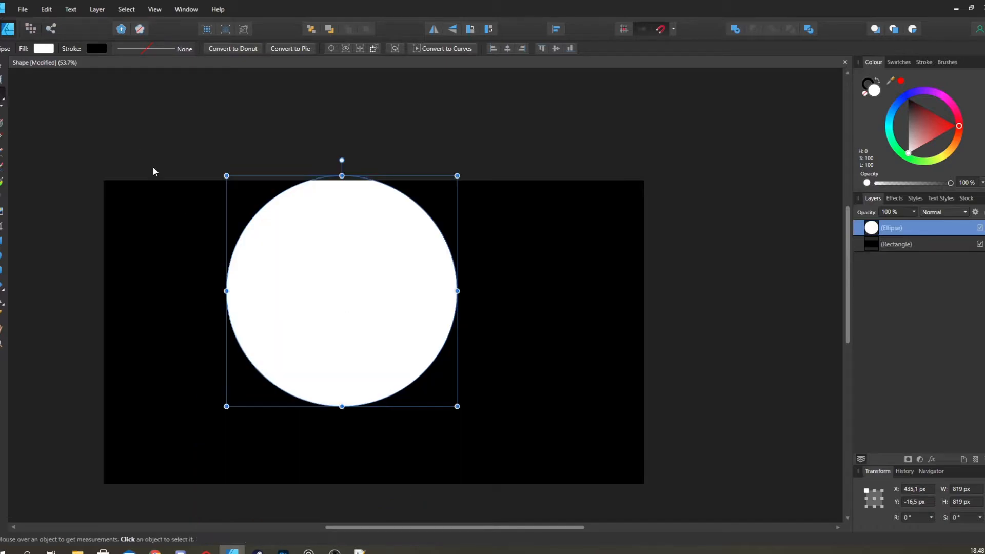
{"action": "key", "text": "ctrl+z"}
{"action": "key", "text": "ctrl+z"}
- Convert the white circle to curves so its nodes are editable
{"action": "left_click", "coordinate": [45, 12]}
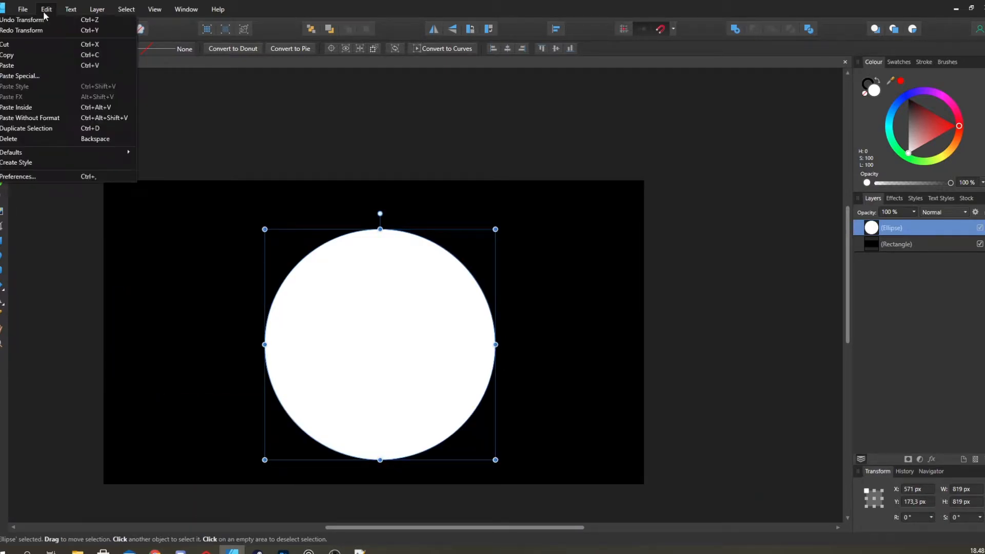
{"action": "left_click", "coordinate": [97, 10]}
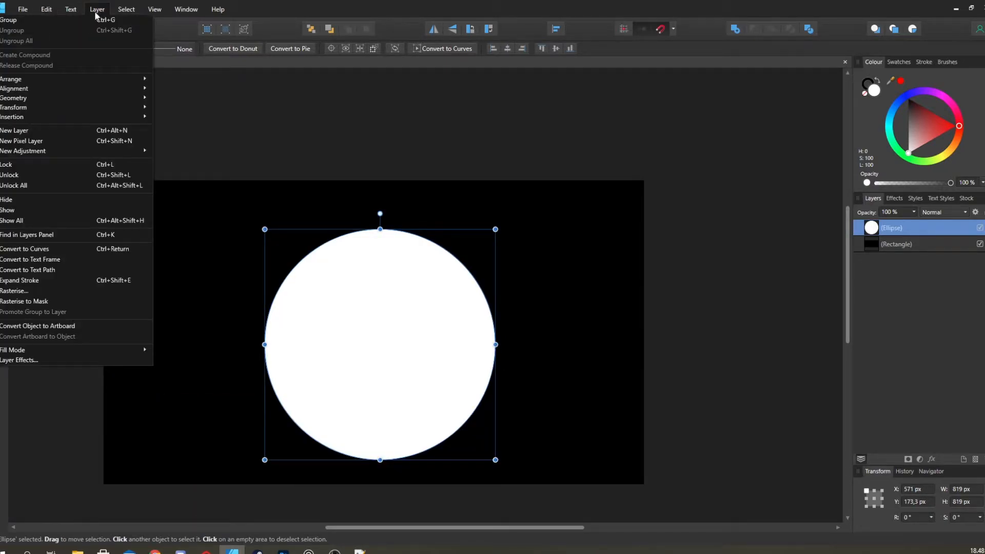
{"action": "left_click", "coordinate": [104, 251]}
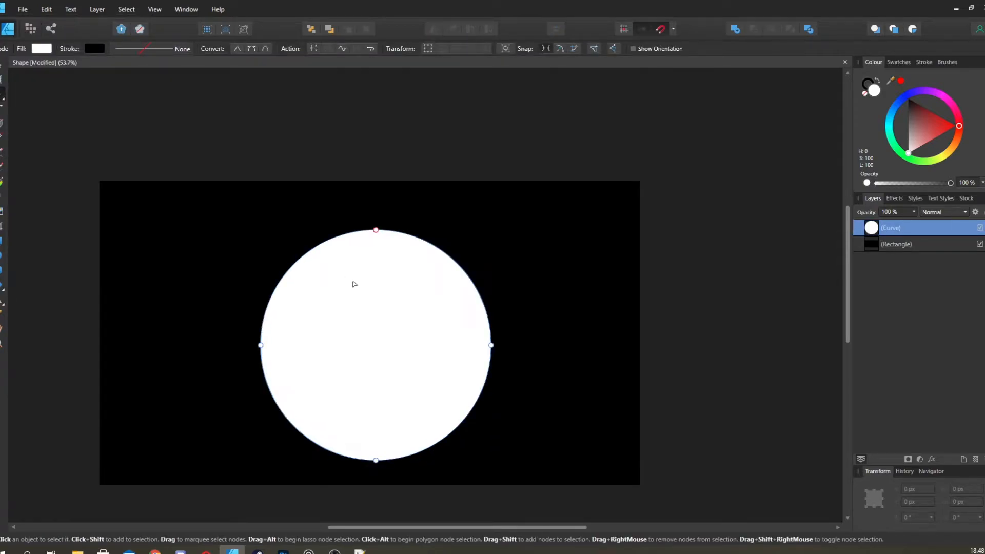
{"action": "left_click_drag", "start_coordinate": [354, 232], "coordinate": [348, 376]}
{"action": "left_click_drag", "start_coordinate": [347, 330], "coordinate": [420, 299]}
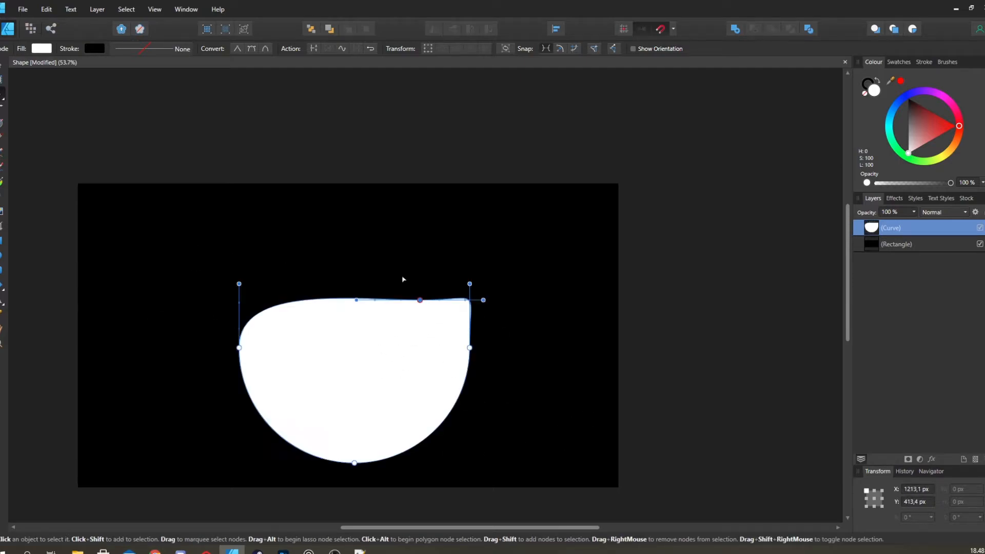
{"action": "key", "text": "ctrl+z"}
- Add three nodes on the circle's upper-right edge and form a shallow dent, moving the middle node inward and the outer two outward
{"action": "scroll", "coordinate": [430, 269], "scroll_direction": "up", "scroll_amount": 3}
{"action": "left_click", "coordinate": [357, 207]}
{"action": "left_click", "coordinate": [492, 326]}
{"action": "left_click", "coordinate": [437, 259]}
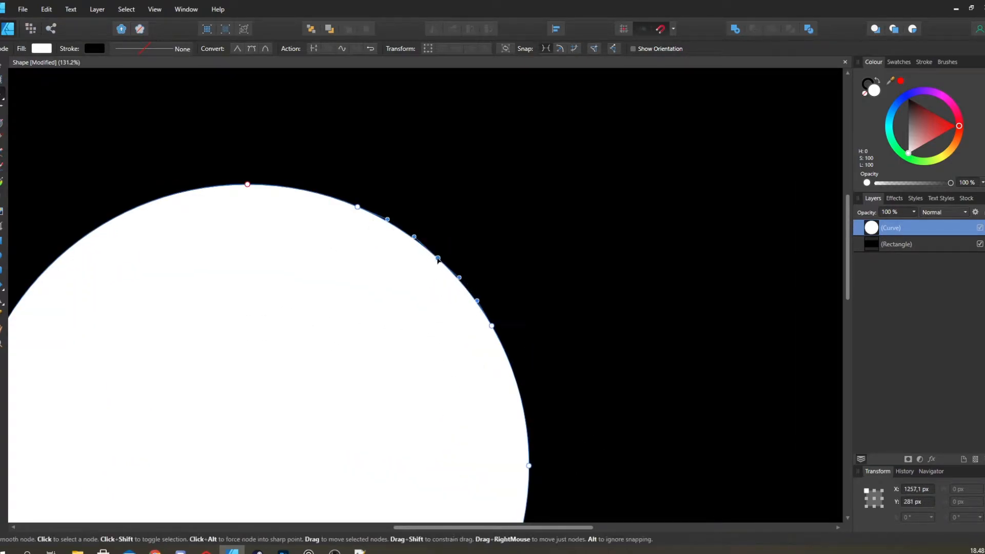
{"action": "left_click_drag", "start_coordinate": [436, 261], "coordinate": [429, 270]}
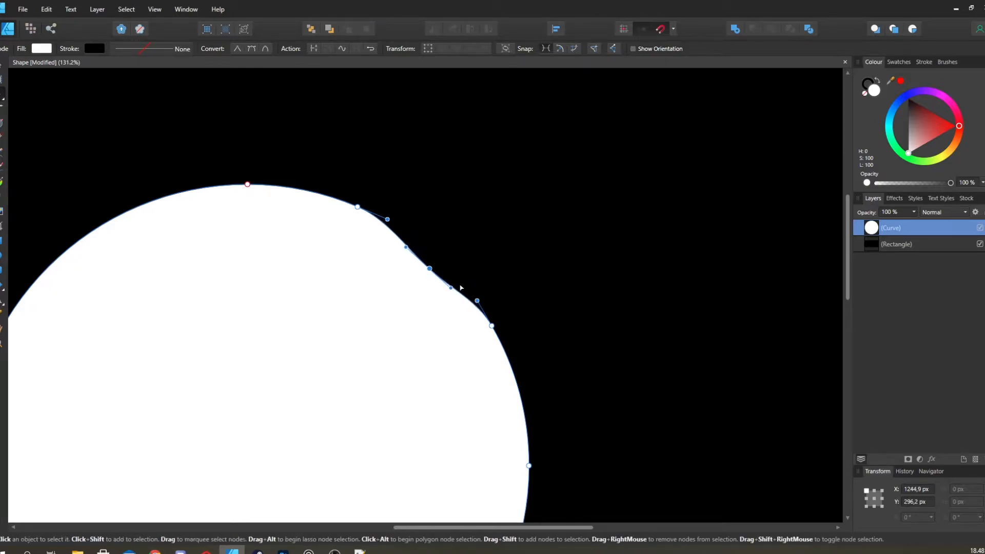
{"action": "left_click_drag", "start_coordinate": [492, 327], "coordinate": [499, 319]}
{"action": "left_click_drag", "start_coordinate": [357, 207], "coordinate": [362, 199]}
- Form a deeper dent on the circle's lower-right edge with three added nodes, moving the middle one inward and its neighbours outward
{"action": "left_click_drag", "start_coordinate": [406, 273], "coordinate": [408, 87]}
{"action": "left_click_drag", "start_coordinate": [547, 481], "coordinate": [547, 345]}
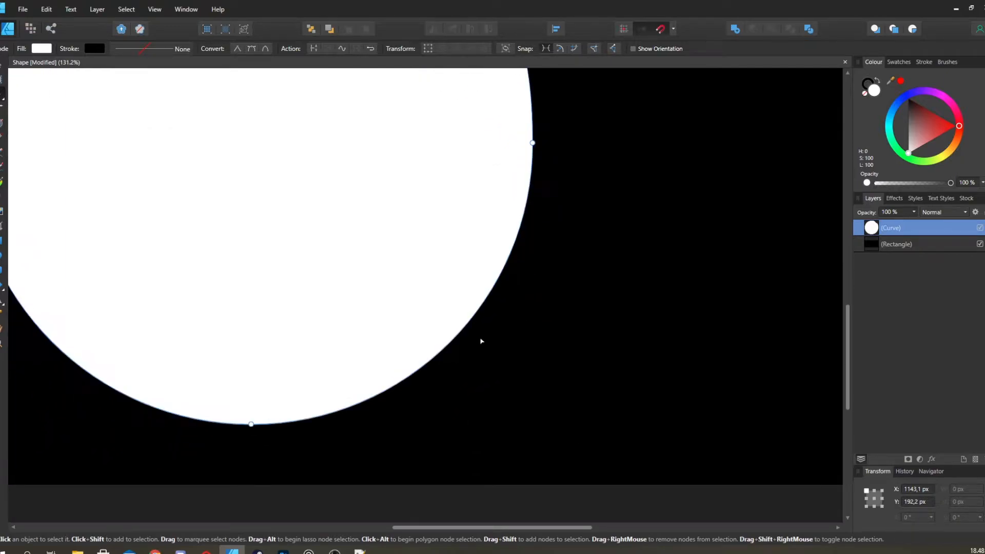
{"action": "left_click", "coordinate": [378, 394]}
{"action": "left_click", "coordinate": [507, 261]}
{"action": "left_click_drag", "start_coordinate": [456, 337], "coordinate": [439, 317]}
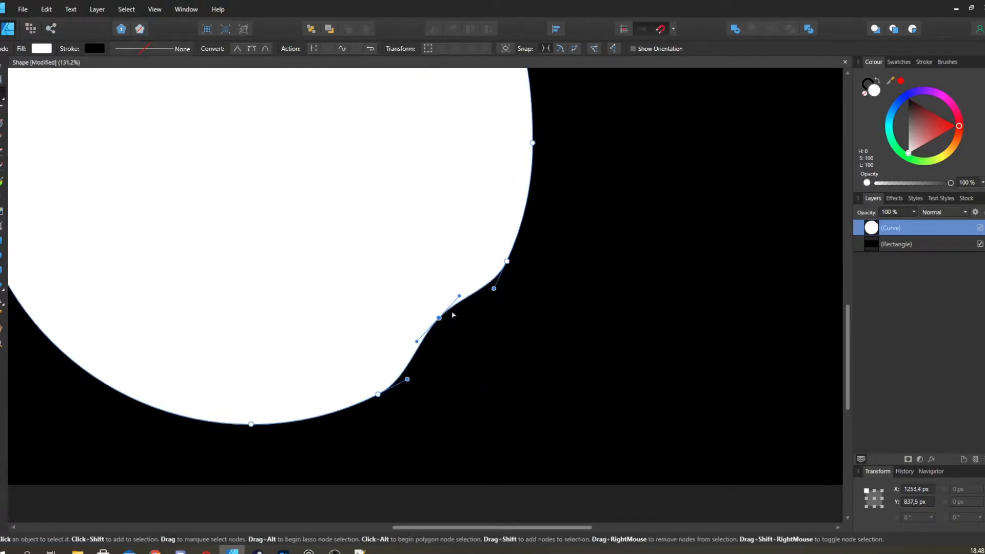
{"action": "left_click_drag", "start_coordinate": [508, 264], "coordinate": [515, 267]}
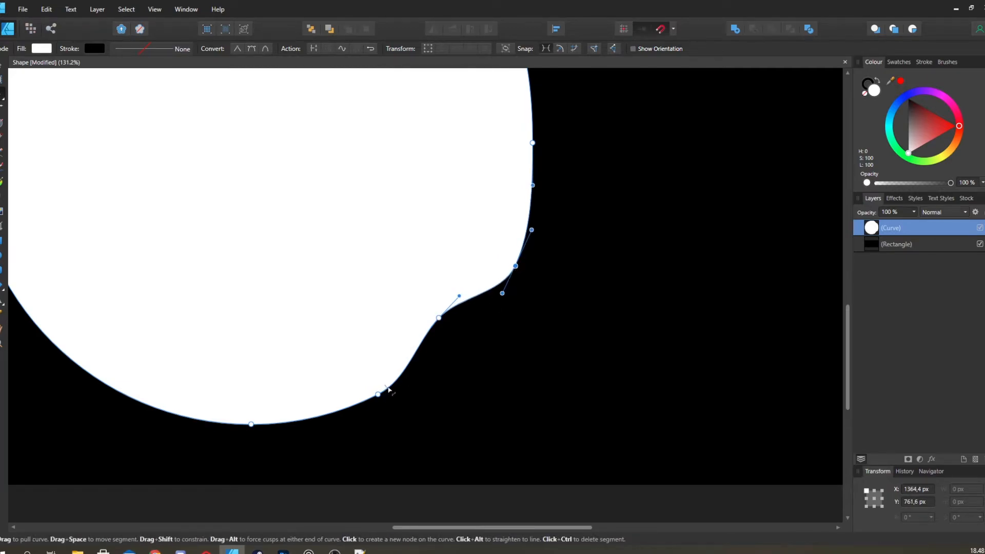
{"action": "left_click_drag", "start_coordinate": [378, 395], "coordinate": [384, 401]}
- Add three nodes on the lower-left edge and shape a dent, moving the outer two outward and the middle one inward
{"action": "scroll", "coordinate": [354, 380], "scroll_direction": "left", "scroll_amount": 5}
{"action": "scroll", "coordinate": [354, 380], "scroll_direction": "up", "scroll_amount": 1}
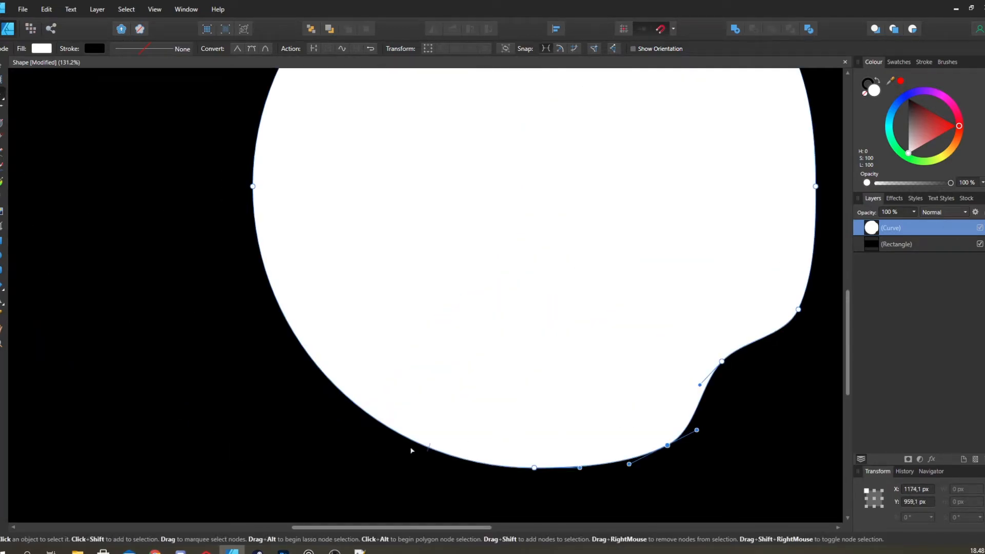
{"action": "left_click", "coordinate": [314, 361]}
{"action": "left_click", "coordinate": [355, 404]}
{"action": "left_click_drag", "start_coordinate": [423, 447], "coordinate": [414, 456]}
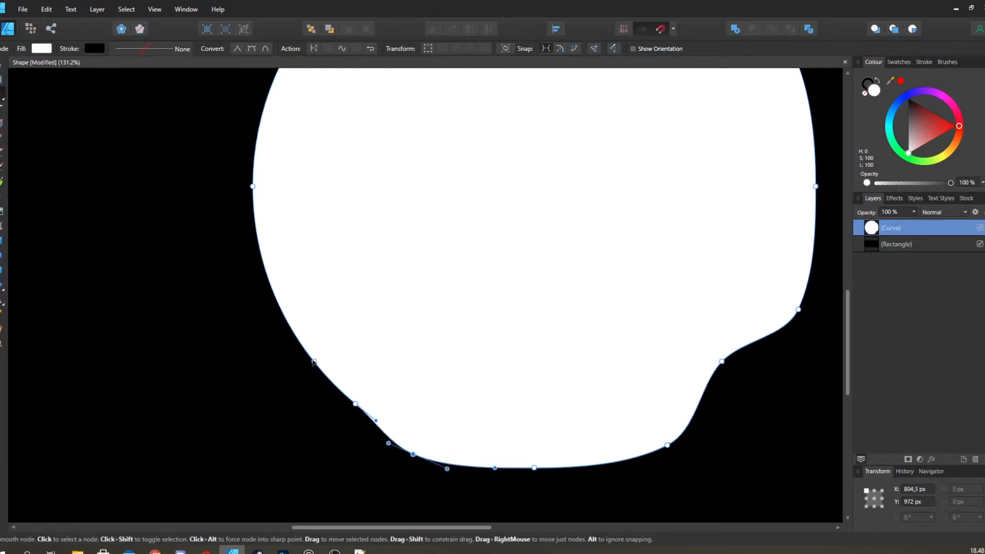
{"action": "left_click_drag", "start_coordinate": [314, 362], "coordinate": [299, 362]}
{"action": "left_click_drag", "start_coordinate": [355, 404], "coordinate": [349, 386]}
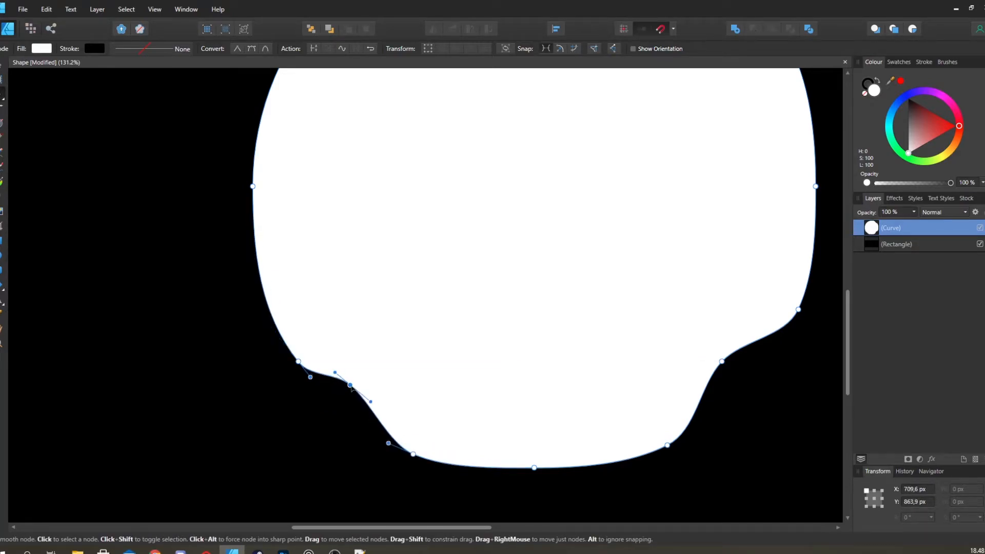
- Add three nodes on the upper-left edge, moving the middle one outward into a bulge and the other two inward
{"action": "left_click_drag", "start_coordinate": [384, 275], "coordinate": [438, 465]}
{"action": "left_click", "coordinate": [452, 130]}
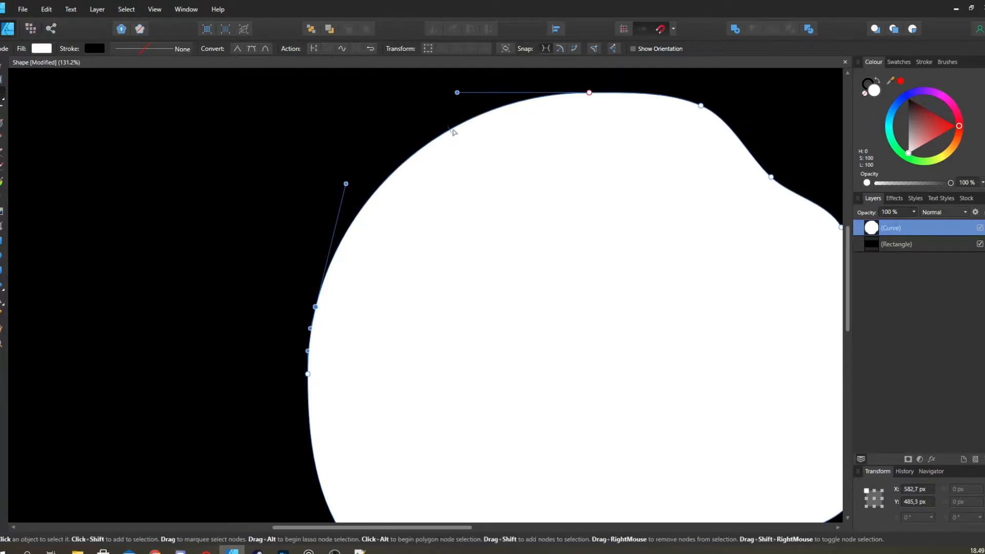
{"action": "left_click", "coordinate": [452, 128]}
{"action": "left_click", "coordinate": [376, 191]}
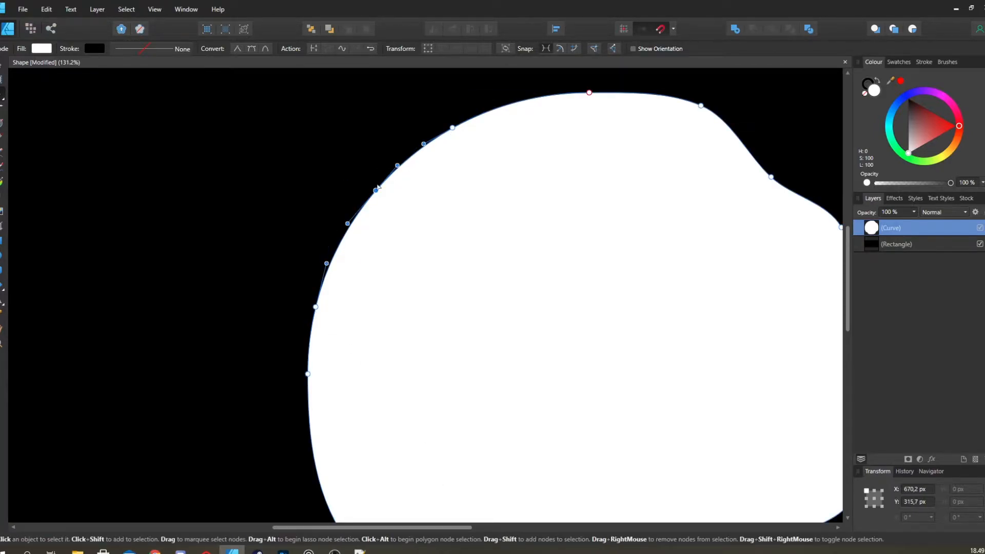
{"action": "left_click_drag", "start_coordinate": [376, 191], "coordinate": [354, 177]}
{"action": "left_click_drag", "start_coordinate": [452, 127], "coordinate": [459, 139]}
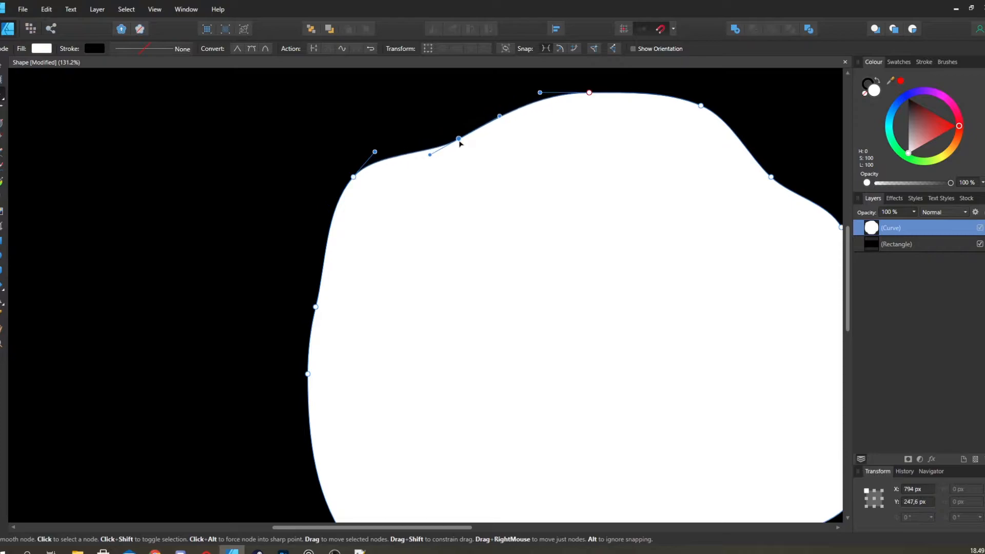
{"action": "left_click_drag", "start_coordinate": [315, 307], "coordinate": [334, 305]}
- Draw a closed spiky tuft outline with the Pen tool above the blob's top edge, with its base inside the white shape
{"action": "scroll", "coordinate": [385, 303], "scroll_direction": "down", "scroll_amount": 10}
{"action": "scroll", "coordinate": [391, 303], "scroll_direction": "up", "scroll_amount": 3}
{"action": "scroll", "coordinate": [340, 328], "scroll_direction": "up", "scroll_amount": 3}
{"action": "key", "text": "p"}
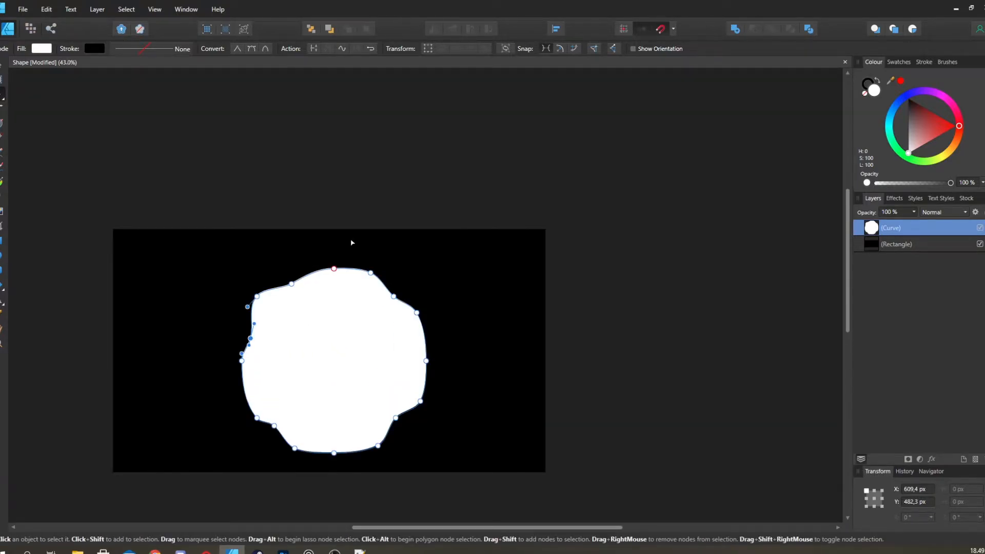
{"action": "scroll", "coordinate": [341, 258], "scroll_direction": "up", "scroll_amount": 6}
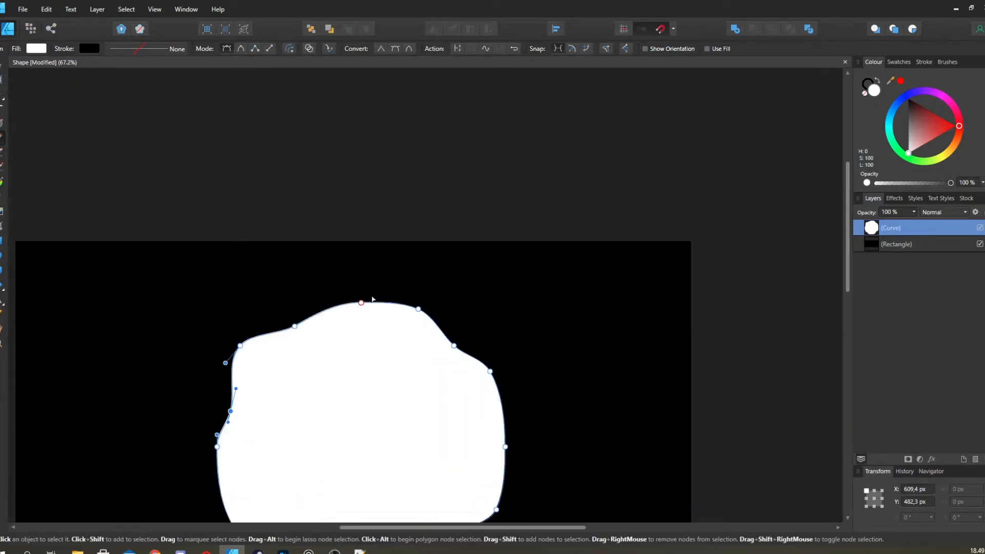
{"action": "left_click", "coordinate": [415, 310]}
{"action": "left_click_drag", "start_coordinate": [357, 229], "coordinate": [328, 238]}
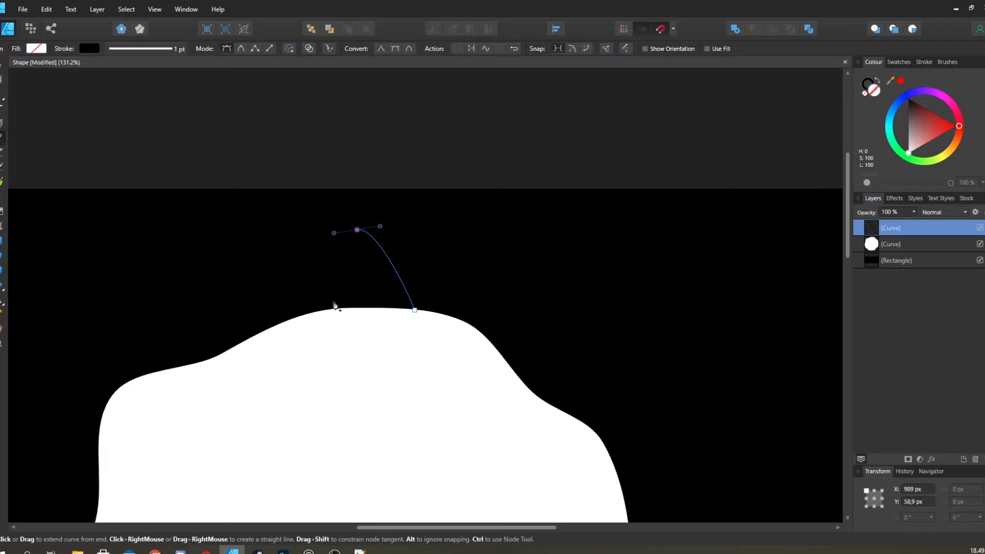
{"action": "left_click_drag", "start_coordinate": [350, 287], "coordinate": [370, 294]}
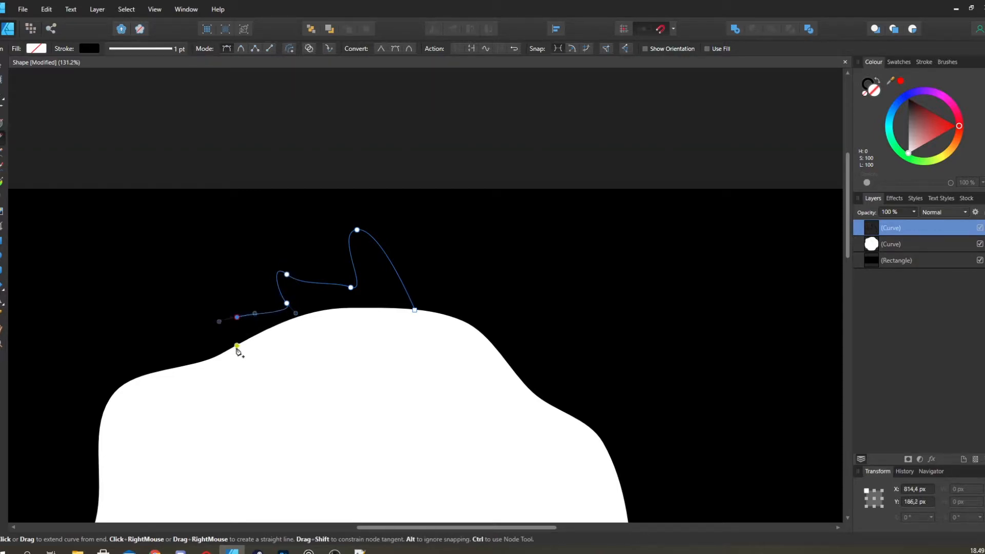
{"action": "left_click_drag", "start_coordinate": [237, 345], "coordinate": [266, 359]}
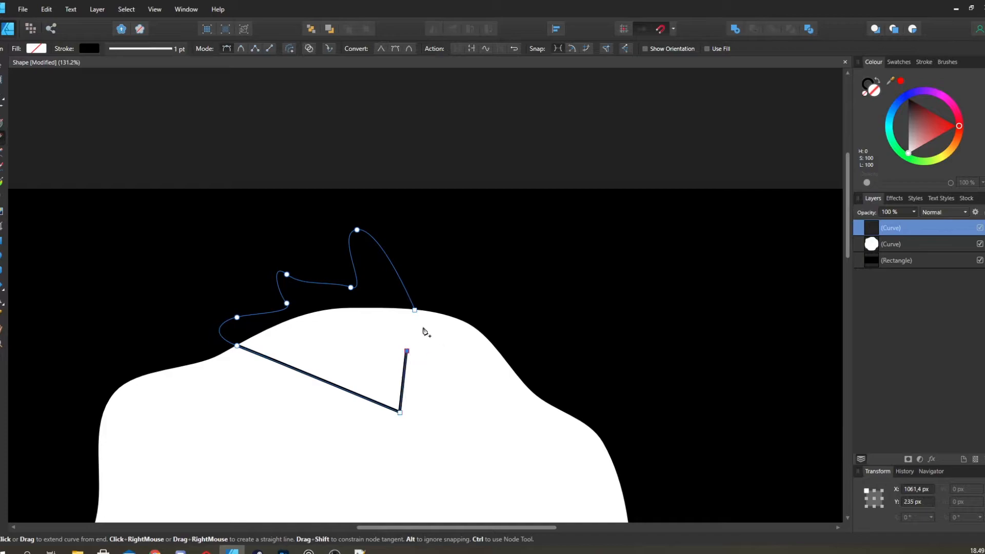
{"action": "left_click", "coordinate": [416, 313]}
- Move the tuft outline's two lower-left nodes further out along the blob's edge and shift the tallest peak's node slightly up and outward
{"action": "key", "text": "a"}
{"action": "left_click_drag", "start_coordinate": [402, 313], "coordinate": [330, 312]}
{"action": "scroll", "coordinate": [330, 313], "scroll_direction": "down", "scroll_amount": 4}
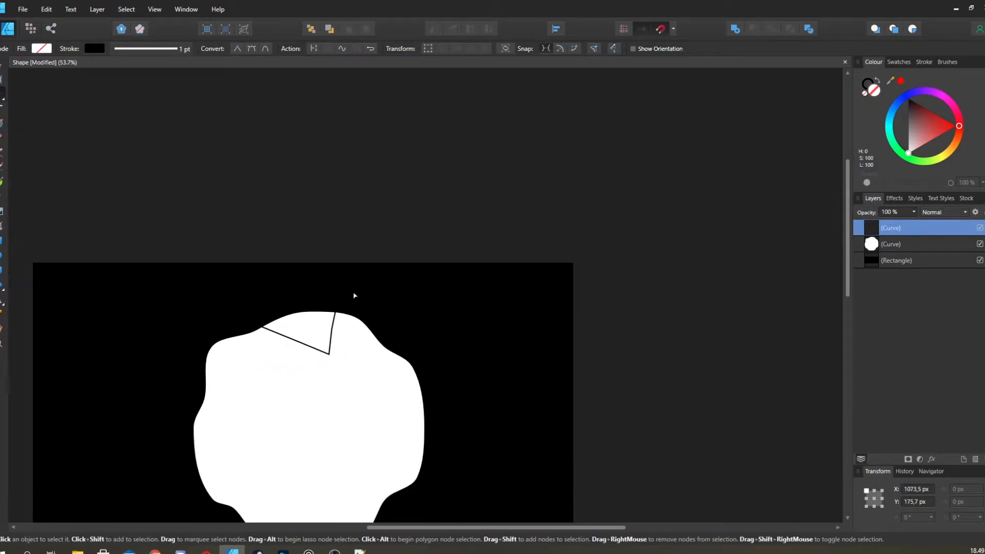
{"action": "scroll", "coordinate": [311, 337], "scroll_direction": "up", "scroll_amount": 4}
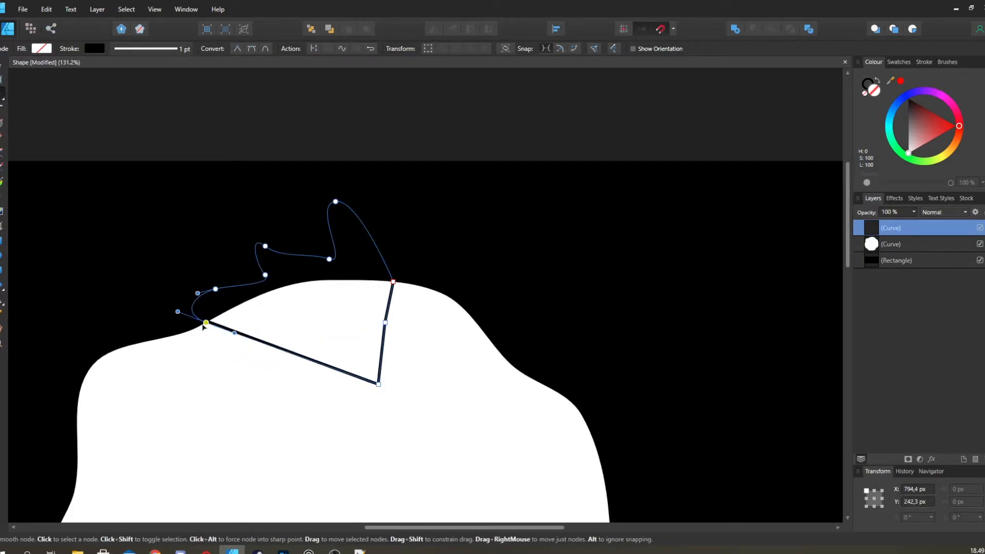
{"action": "left_click", "coordinate": [195, 329]}
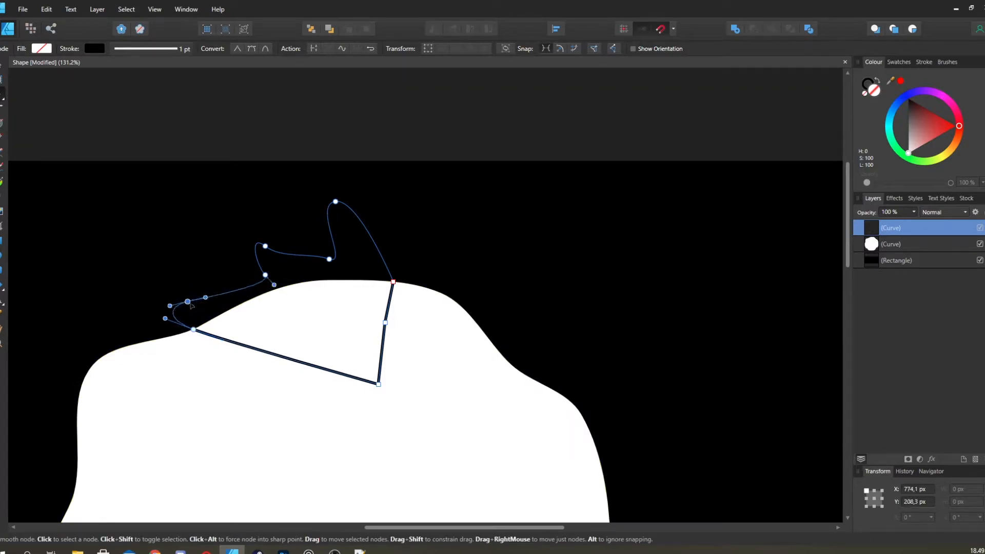
{"action": "scroll", "coordinate": [216, 320], "scroll_direction": "down", "scroll_amount": 3}
{"action": "scroll", "coordinate": [461, 339], "scroll_direction": "up", "scroll_amount": 1}
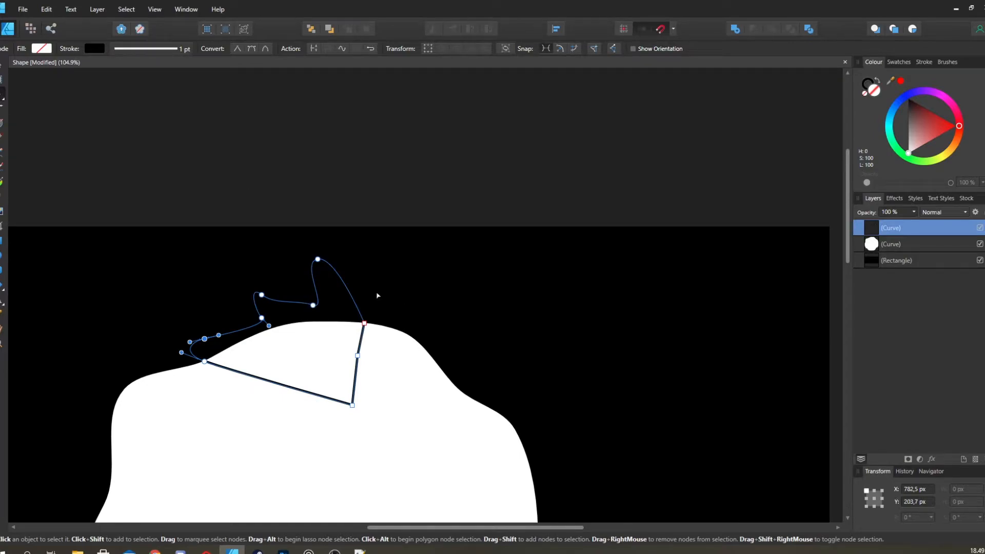
{"action": "scroll", "coordinate": [305, 278], "scroll_direction": "up", "scroll_amount": 2}
{"action": "left_click_drag", "start_coordinate": [325, 247], "coordinate": [318, 242]}
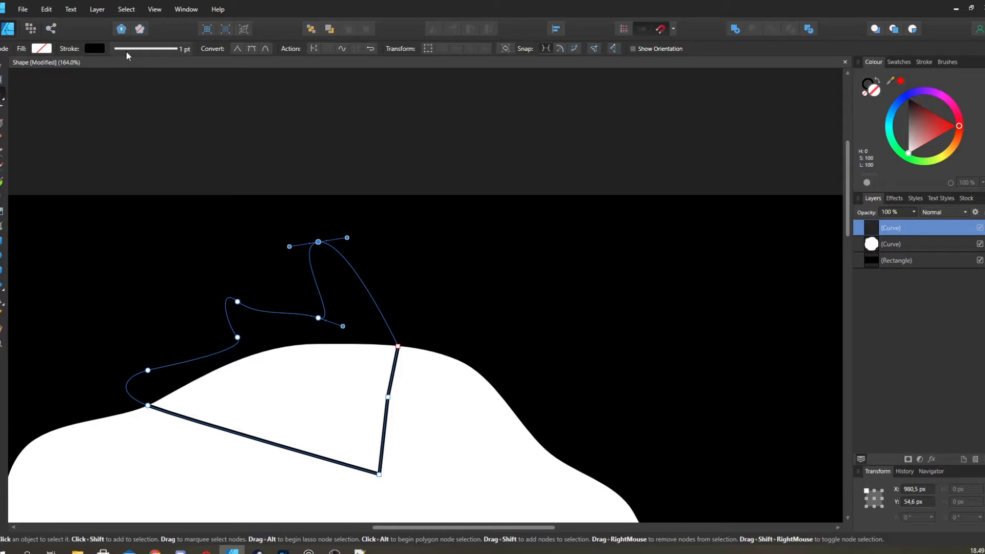
- Remove the tuft shape's stroke and give it a white fill
{"action": "left_click", "coordinate": [189, 48]}
{"action": "left_click", "coordinate": [121, 71]}
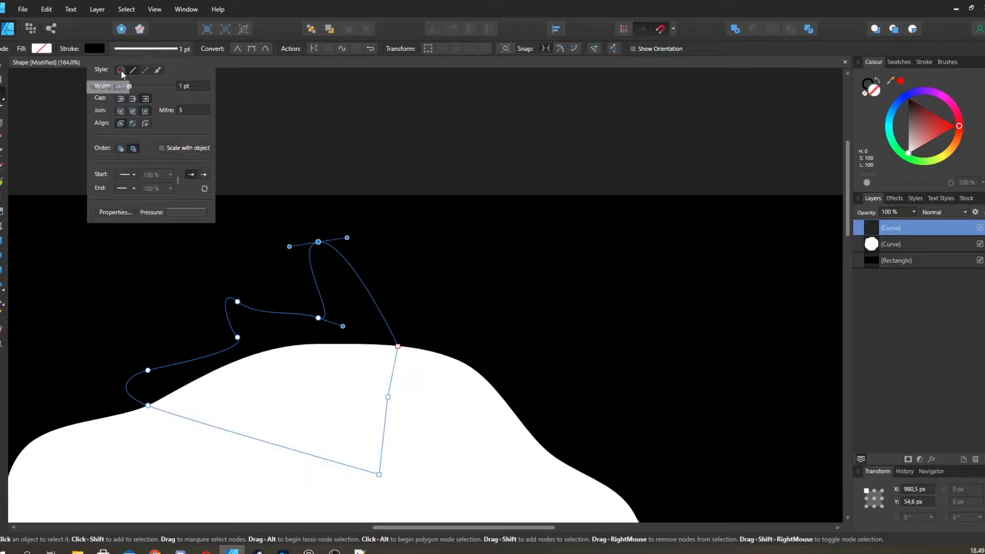
{"action": "left_click", "coordinate": [41, 49]}
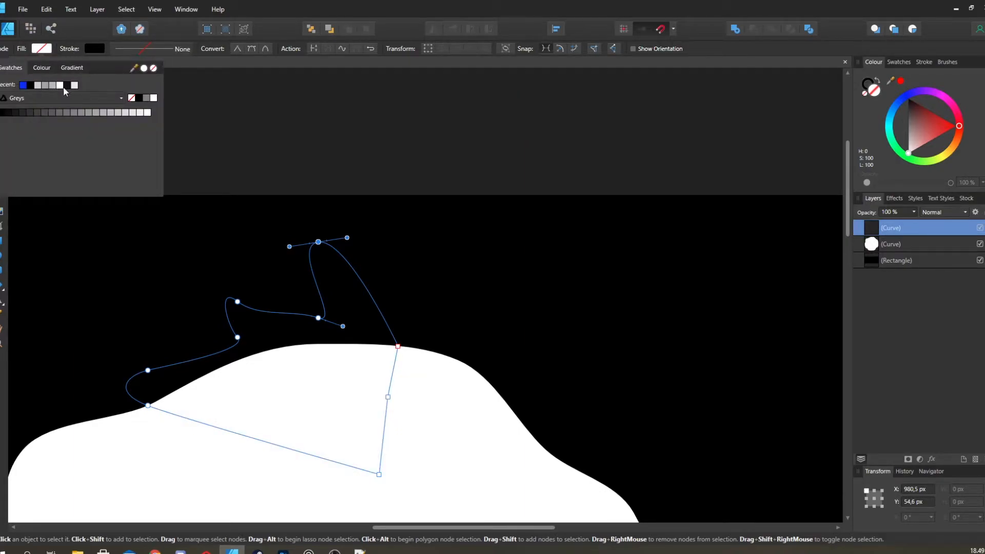
{"action": "left_click", "coordinate": [43, 69]}
{"action": "left_click", "coordinate": [63, 161]}
{"action": "left_click_drag", "start_coordinate": [265, 265], "coordinate": [337, 256]}
{"action": "scroll", "coordinate": [337, 255], "scroll_direction": "down", "scroll_amount": 5}
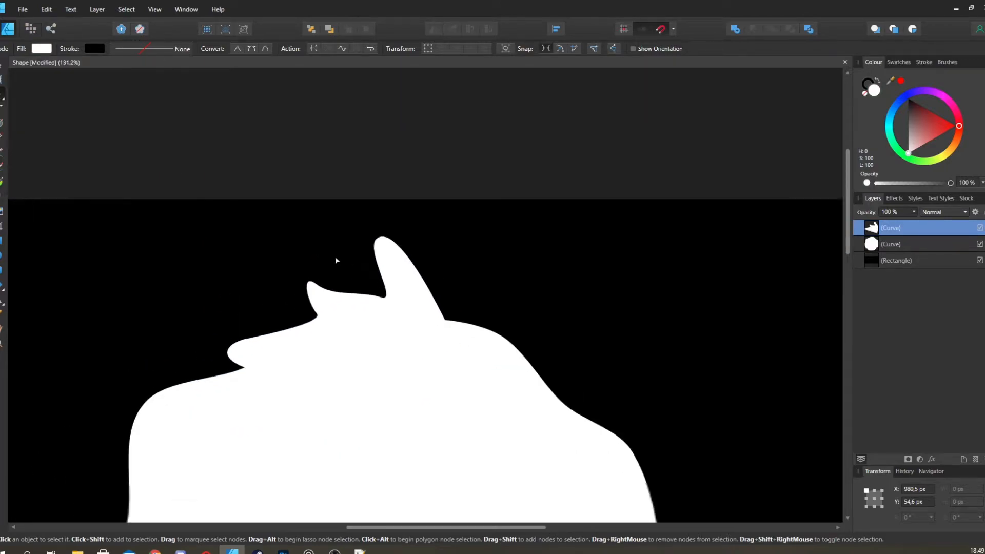
- Curve the upper edge of the tuft's left lobe and turn the middle spike's tip into a sharp point by adjusting handles
{"action": "scroll", "coordinate": [338, 255], "scroll_direction": "up", "scroll_amount": 6}
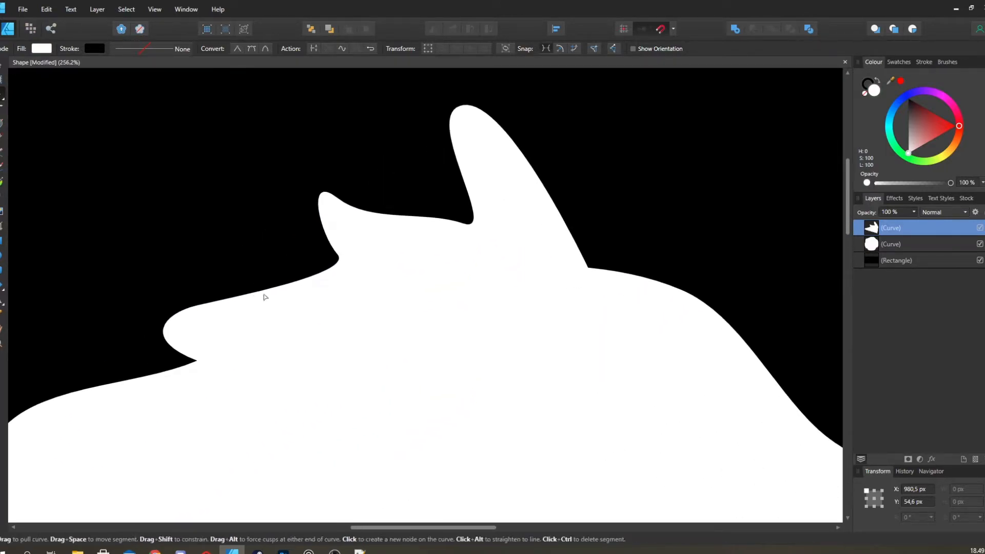
{"action": "left_click", "coordinate": [197, 359]}
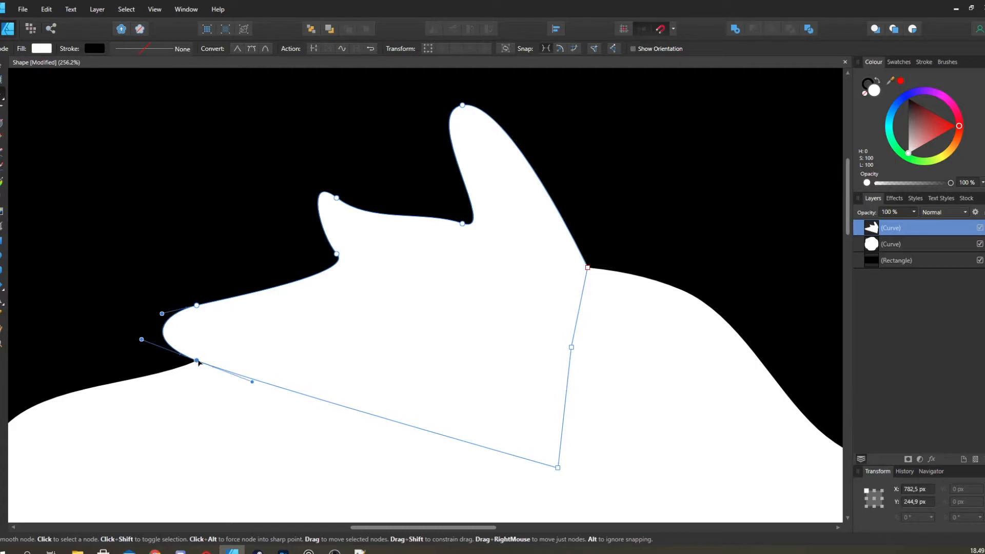
{"action": "left_click", "coordinate": [197, 305]}
{"action": "left_click_drag", "start_coordinate": [232, 296], "coordinate": [309, 305]}
{"action": "left_click_drag", "start_coordinate": [336, 198], "coordinate": [369, 204]}
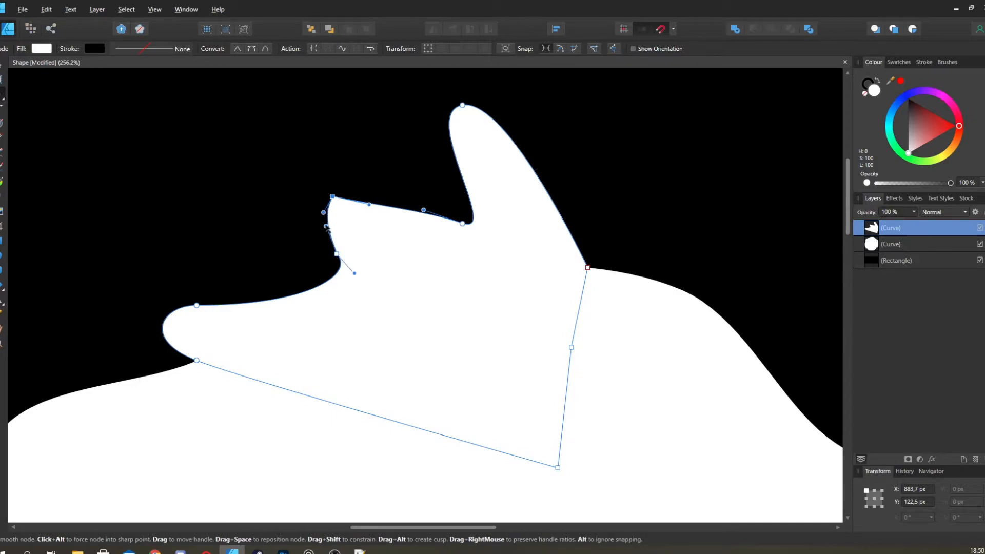
{"action": "left_click_drag", "start_coordinate": [324, 222], "coordinate": [316, 207]}
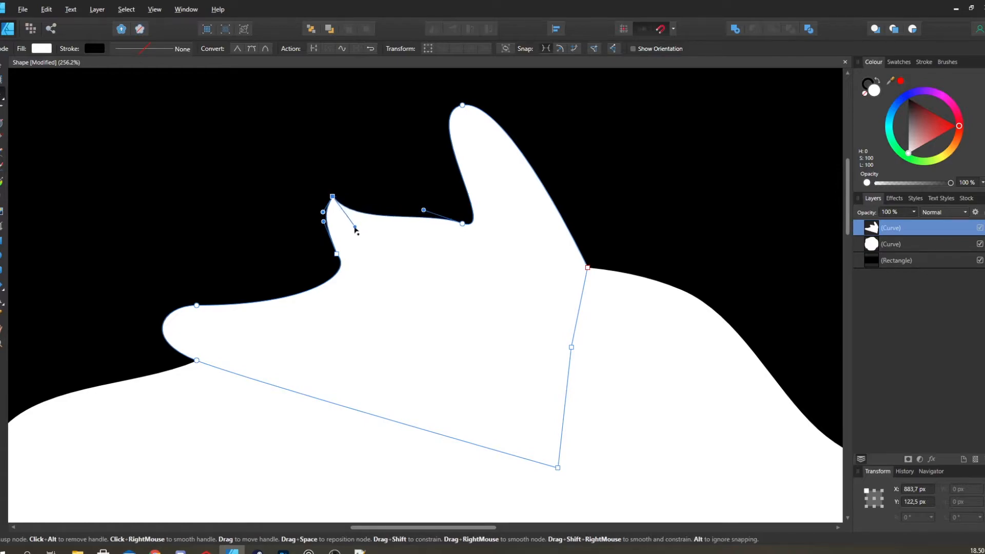
{"action": "mouse_move", "coordinate": [368, 211]}
{"action": "left_mouse_down"}
{"action": "mouse_move", "coordinate": [356, 239]}
{"action": "mouse_move", "coordinate": [352, 218]}
{"action": "left_mouse_up"}
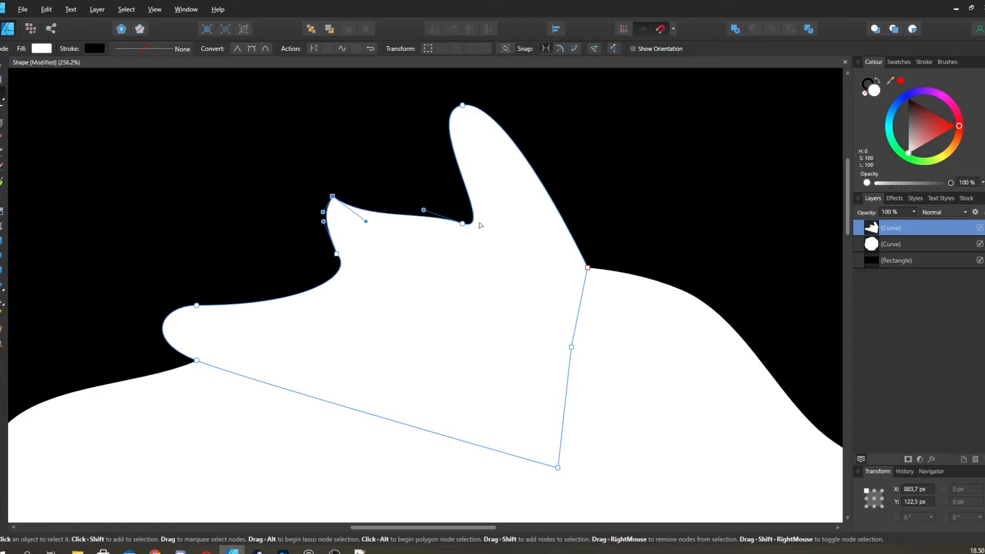
- Sharpen the notch beside the tall spike and make its right base node smooth with a vertical handle
{"action": "left_click_drag", "start_coordinate": [465, 234], "coordinate": [451, 176]}
{"action": "left_click_drag", "start_coordinate": [416, 85], "coordinate": [436, 96]}
{"action": "left_click_drag", "start_coordinate": [643, 246], "coordinate": [514, 272]}
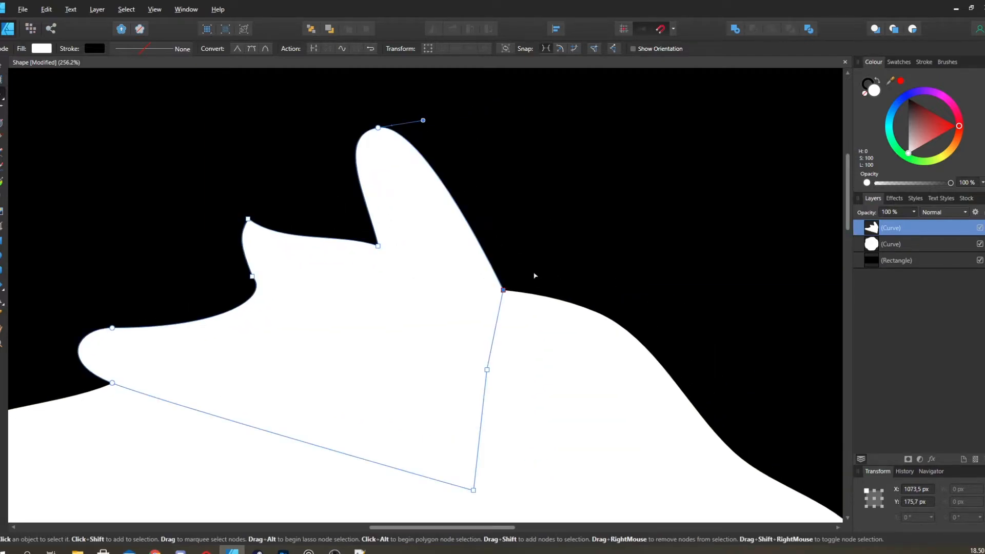
{"action": "left_click", "coordinate": [251, 49]}
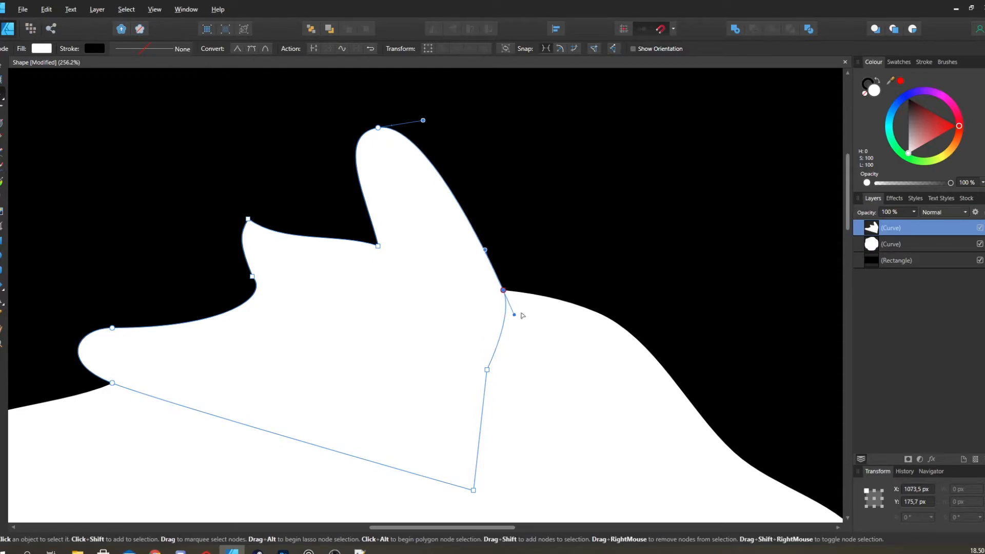
{"action": "mouse_move", "coordinate": [514, 314]}
{"action": "left_mouse_down"}
{"action": "mouse_move", "coordinate": [487, 319]}
{"action": "mouse_move", "coordinate": [538, 316]}
{"action": "mouse_move", "coordinate": [492, 328]}
{"action": "mouse_move", "coordinate": [503, 325]}
{"action": "left_mouse_up"}
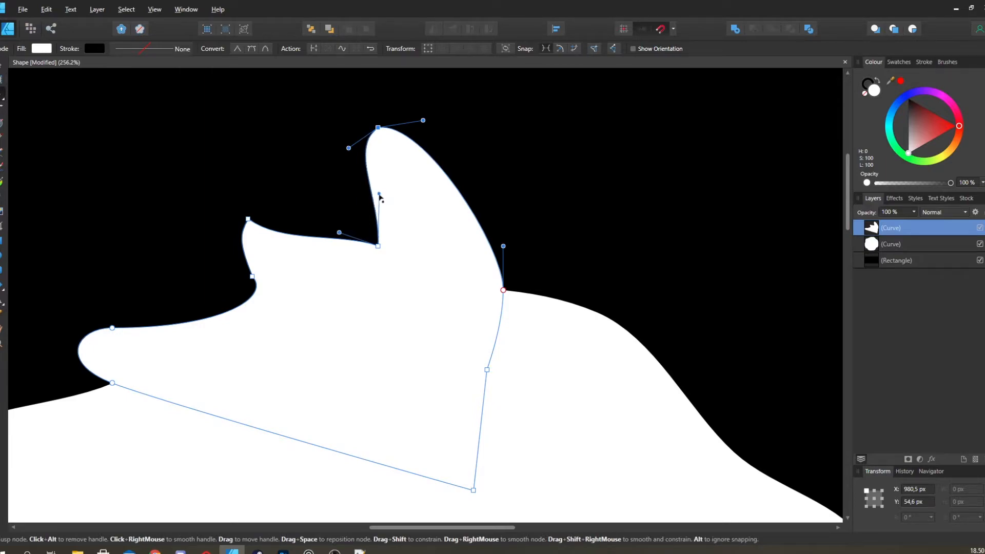
- Adjust the handles on both sides of the tall spike to refine its pointed tip, and deselect the tuft
{"action": "left_click_drag", "start_coordinate": [379, 194], "coordinate": [366, 193]}
{"action": "left_click_drag", "start_coordinate": [423, 121], "coordinate": [417, 132]}
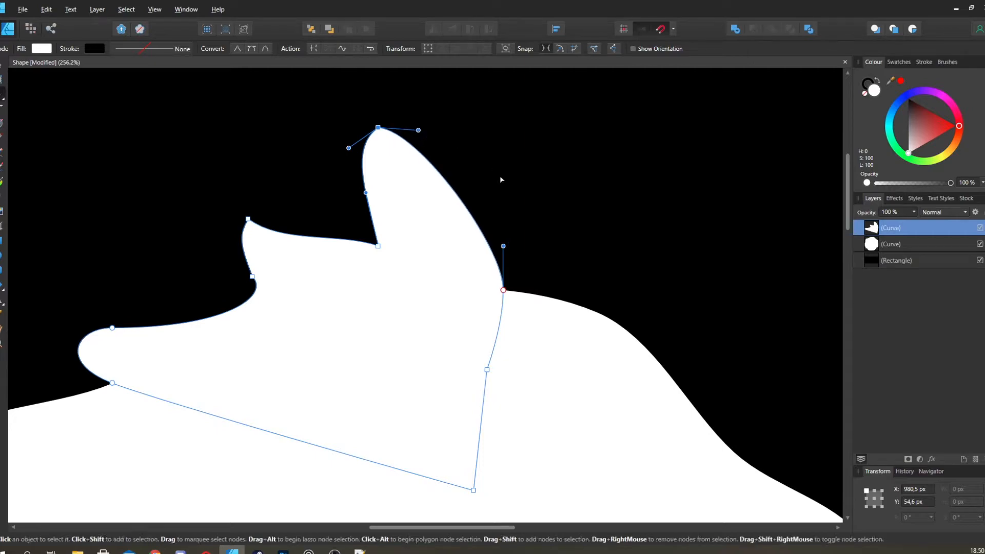
{"action": "scroll", "coordinate": [493, 186], "scroll_direction": "down", "scroll_amount": 5}
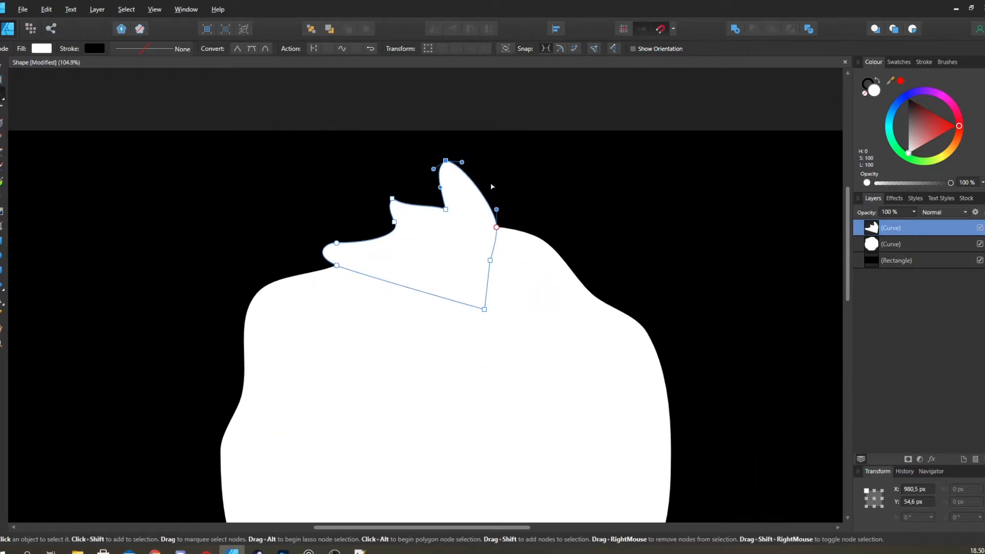
{"action": "scroll", "coordinate": [489, 203], "scroll_direction": "down", "scroll_amount": 4}
{"action": "key", "text": "v"}
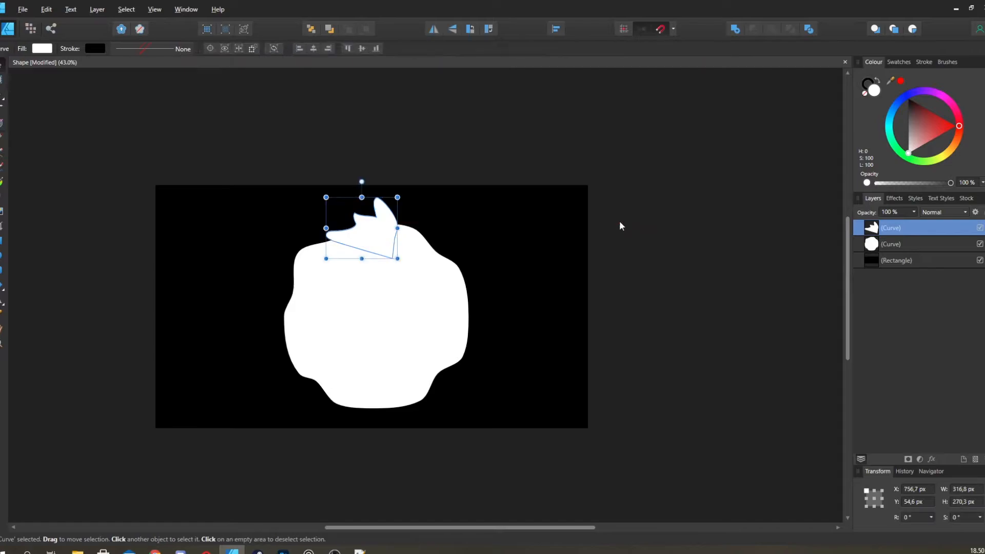
{"action": "left_click", "coordinate": [671, 230]}
- Move the tall spike's tip node to the left and adjust its handle so the spike leans over
{"action": "scroll", "coordinate": [550, 230], "scroll_direction": "down", "scroll_amount": 3}
{"action": "scroll", "coordinate": [439, 236], "scroll_direction": "up", "scroll_amount": 4}
{"action": "scroll", "coordinate": [439, 236], "scroll_direction": "up", "scroll_amount": 1}
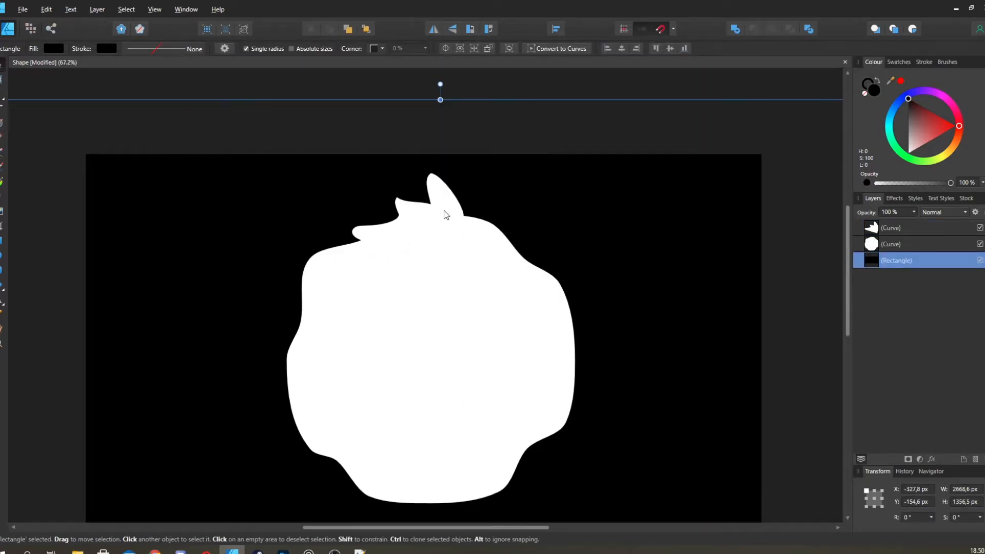
{"action": "left_click", "coordinate": [443, 215]}
{"action": "scroll", "coordinate": [442, 261], "scroll_direction": "up", "scroll_amount": 7}
{"action": "key", "text": "a"}
{"action": "scroll", "coordinate": [436, 252], "scroll_direction": "up", "scroll_amount": 5}
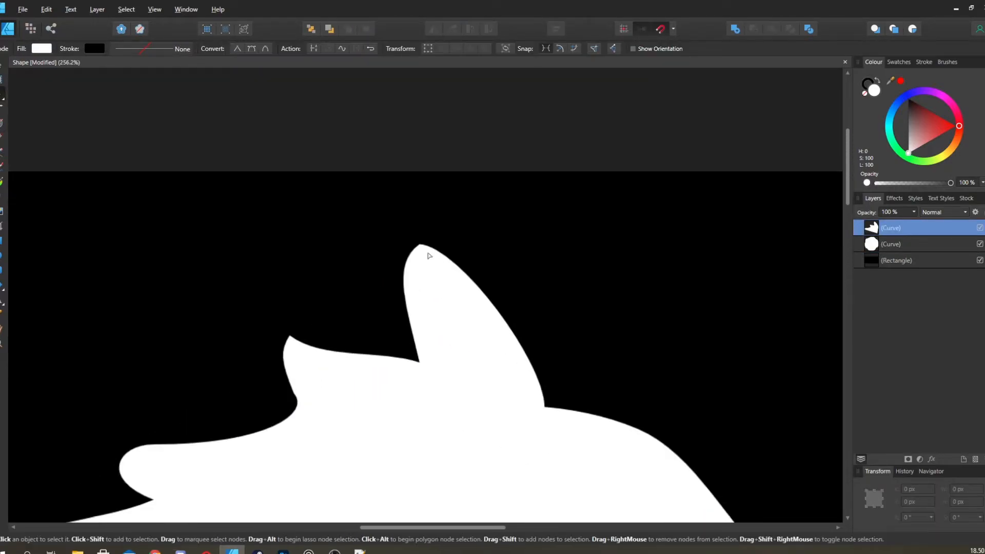
{"action": "mouse_move", "coordinate": [420, 245]}
{"action": "left_mouse_down"}
{"action": "mouse_move", "coordinate": [376, 249]}
{"action": "mouse_move", "coordinate": [420, 246]}
{"action": "left_mouse_up"}
{"action": "left_click_drag", "start_coordinate": [346, 270], "coordinate": [379, 273]}
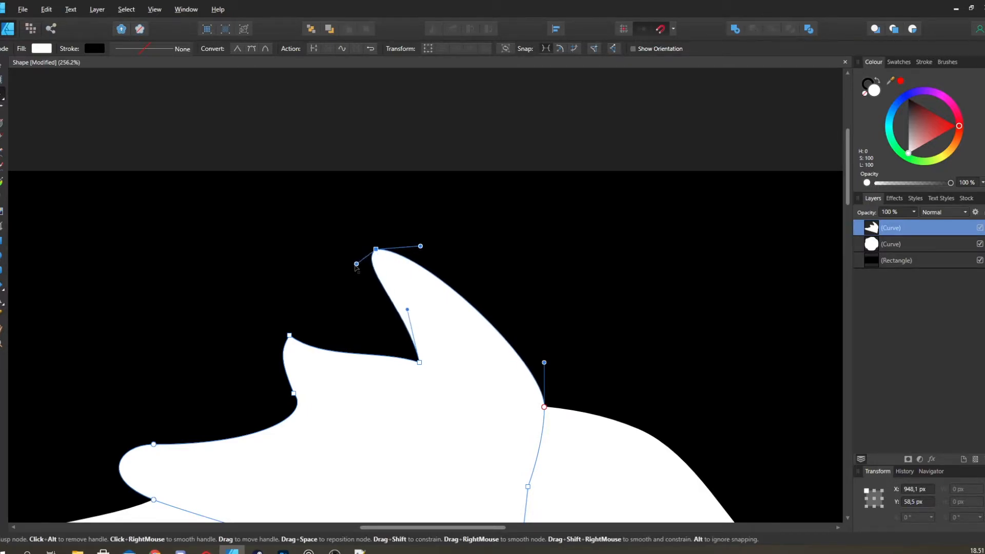
{"action": "scroll", "coordinate": [297, 287], "scroll_direction": "down", "scroll_amount": 5}
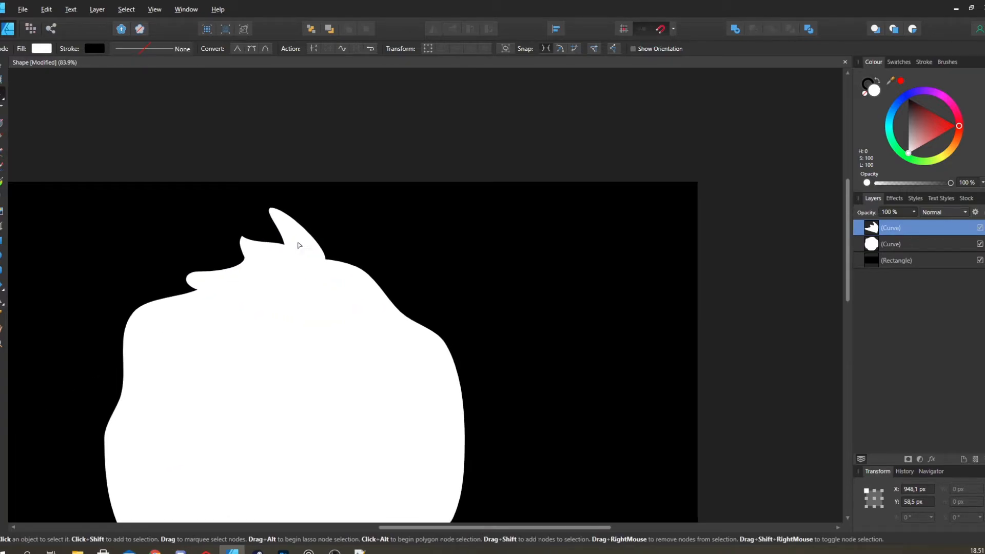
- Draw a closed four-node shape with the Pen tool from the tuft's right base node across the blob's upper edge
{"action": "key", "text": "p"}
{"action": "scroll", "coordinate": [306, 254], "scroll_direction": "up", "scroll_amount": 5}
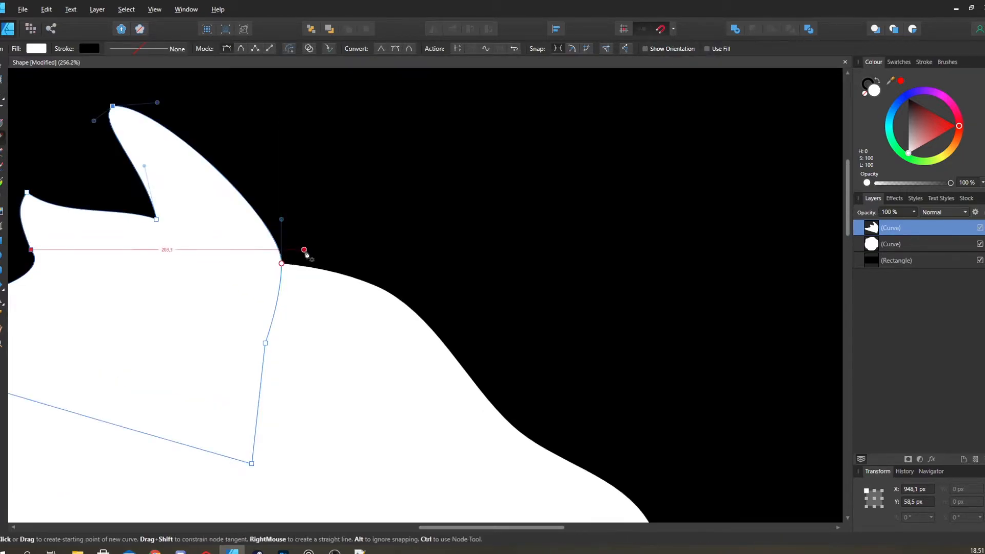
{"action": "scroll", "coordinate": [315, 263], "scroll_direction": "up", "scroll_amount": 3}
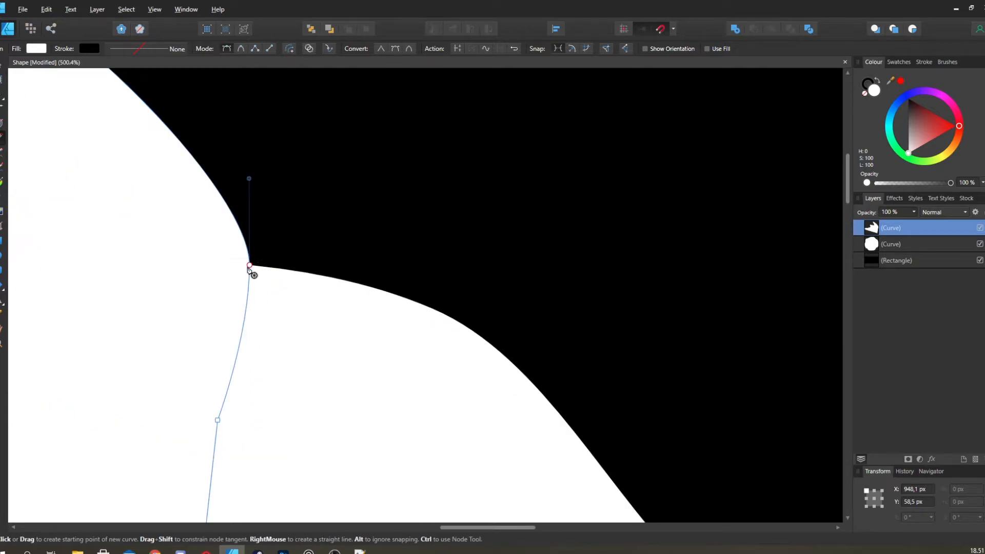
{"action": "left_click", "coordinate": [250, 267]}
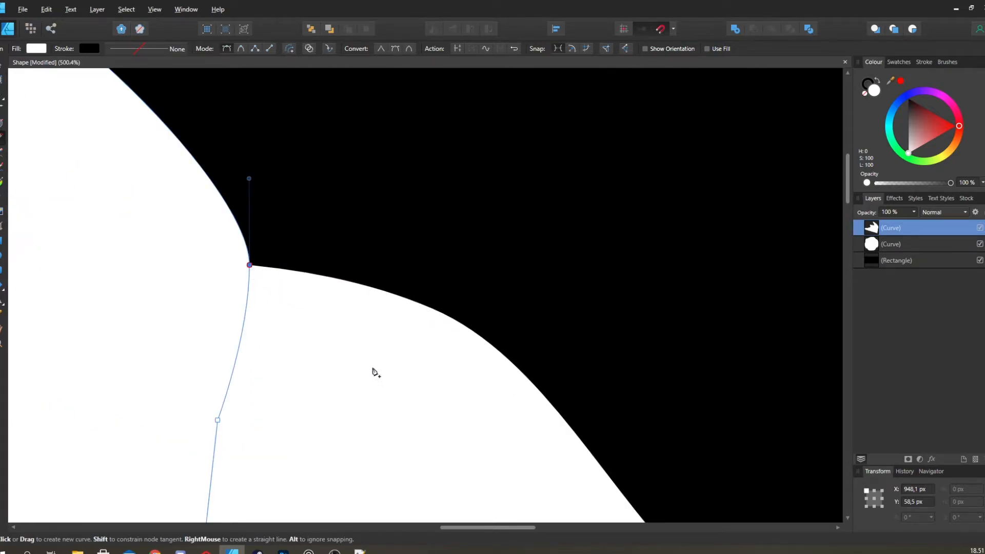
{"action": "left_click", "coordinate": [303, 313]}
{"action": "left_click", "coordinate": [421, 350]}
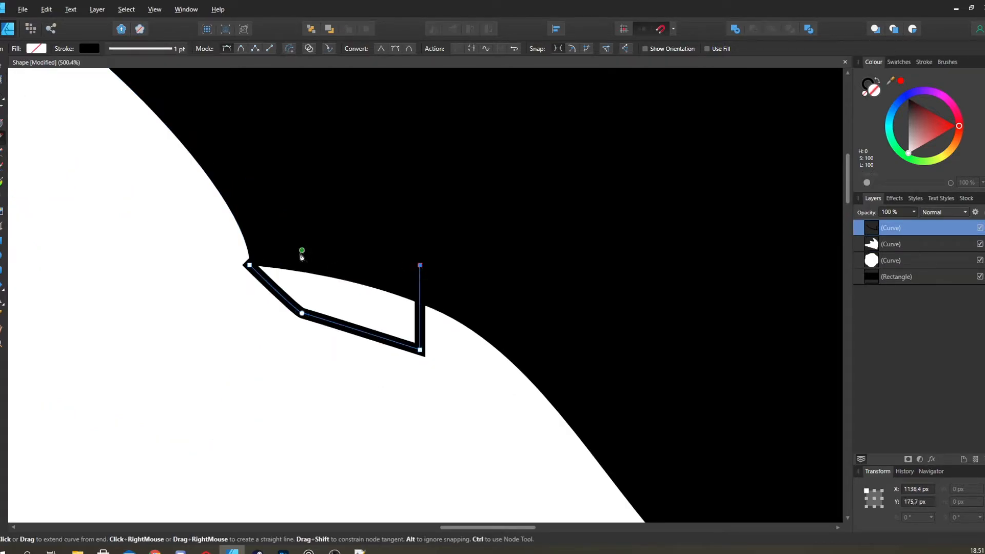
{"action": "left_click", "coordinate": [257, 267]}
- Remove the stroke of the new four-node shape and fill it with black
{"action": "key", "text": "a"}
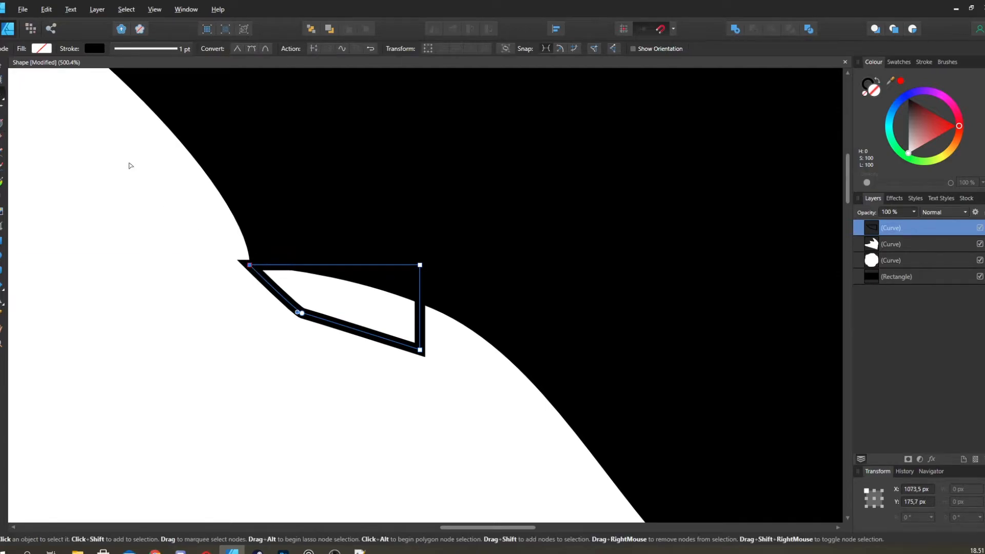
{"action": "left_click", "coordinate": [113, 50]}
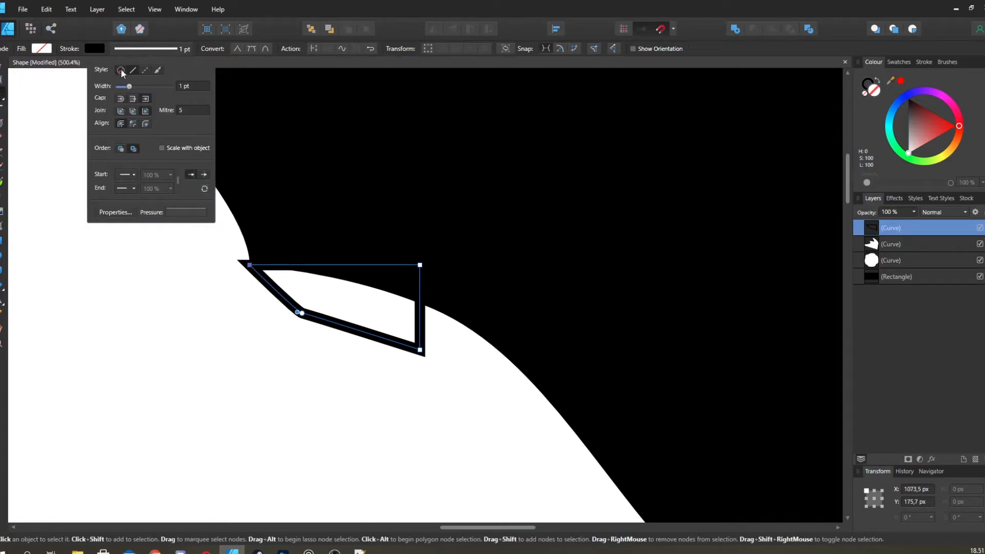
{"action": "left_click", "coordinate": [121, 71]}
{"action": "left_click", "coordinate": [41, 48]}
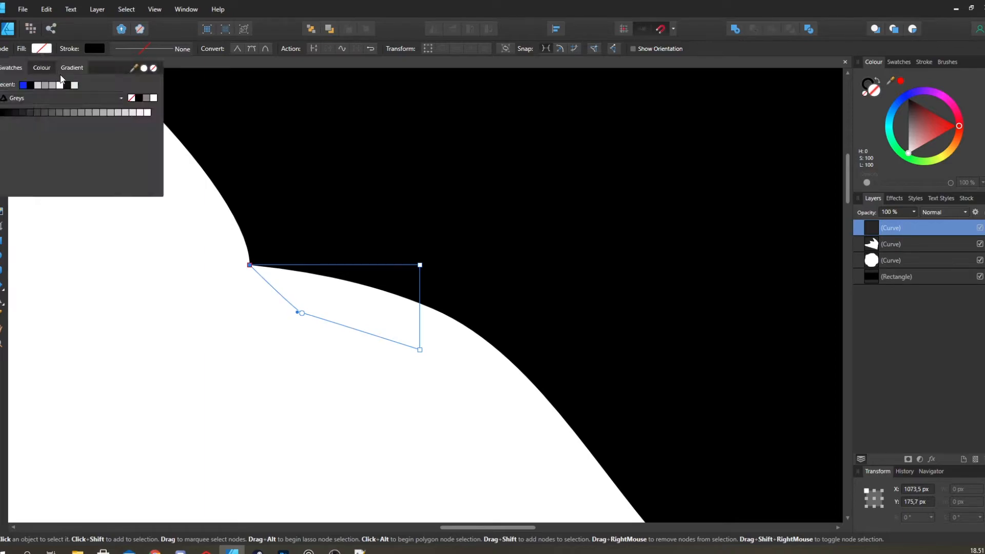
{"action": "left_click", "coordinate": [33, 88]}
- Reshape the black cutout by moving its lower-left and lower-right nodes and bending its right side into a curve
{"action": "scroll", "coordinate": [213, 170], "scroll_direction": "down", "scroll_amount": 3}
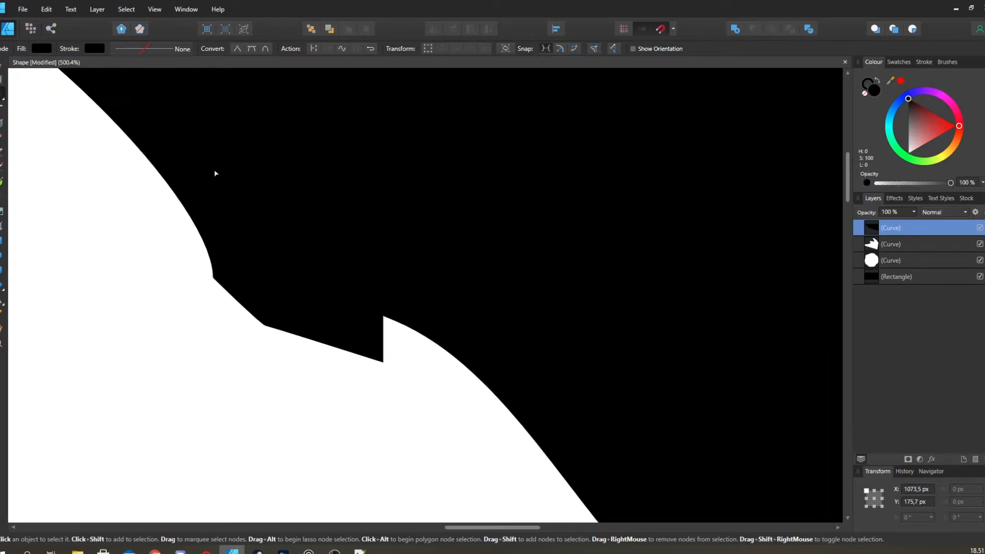
{"action": "scroll", "coordinate": [300, 191], "scroll_direction": "down", "scroll_amount": 3}
{"action": "scroll", "coordinate": [233, 205], "scroll_direction": "up", "scroll_amount": 8}
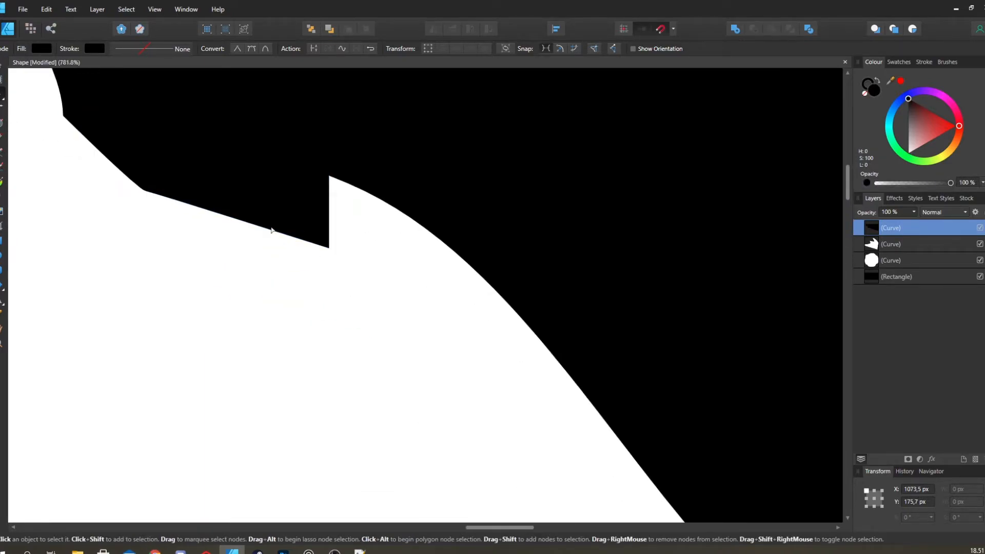
{"action": "left_click_drag", "start_coordinate": [272, 224], "coordinate": [284, 276]}
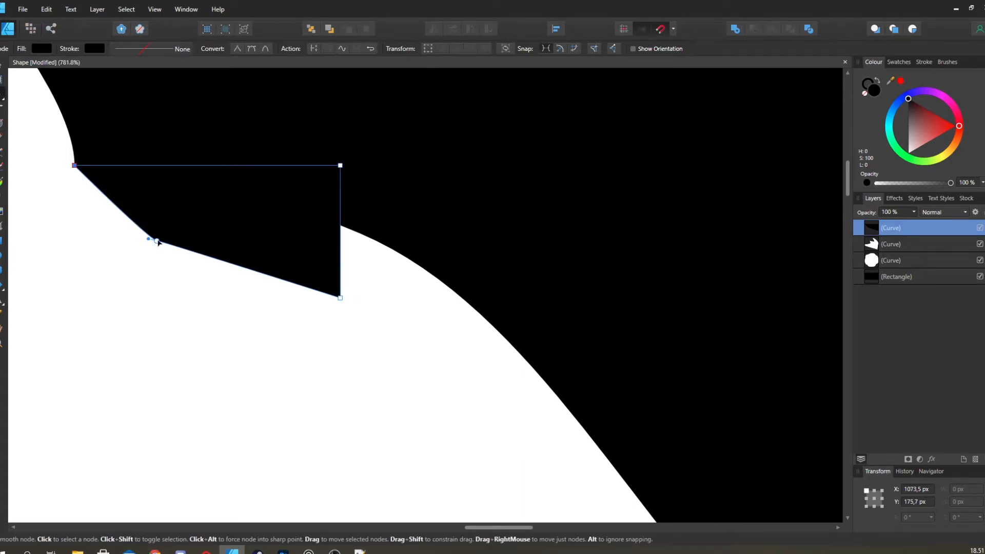
{"action": "left_click_drag", "start_coordinate": [157, 241], "coordinate": [134, 251]}
{"action": "left_click_drag", "start_coordinate": [340, 226], "coordinate": [322, 226]}
{"action": "left_click_drag", "start_coordinate": [314, 305], "coordinate": [374, 313]}
{"action": "left_click_drag", "start_coordinate": [268, 202], "coordinate": [265, 218]}
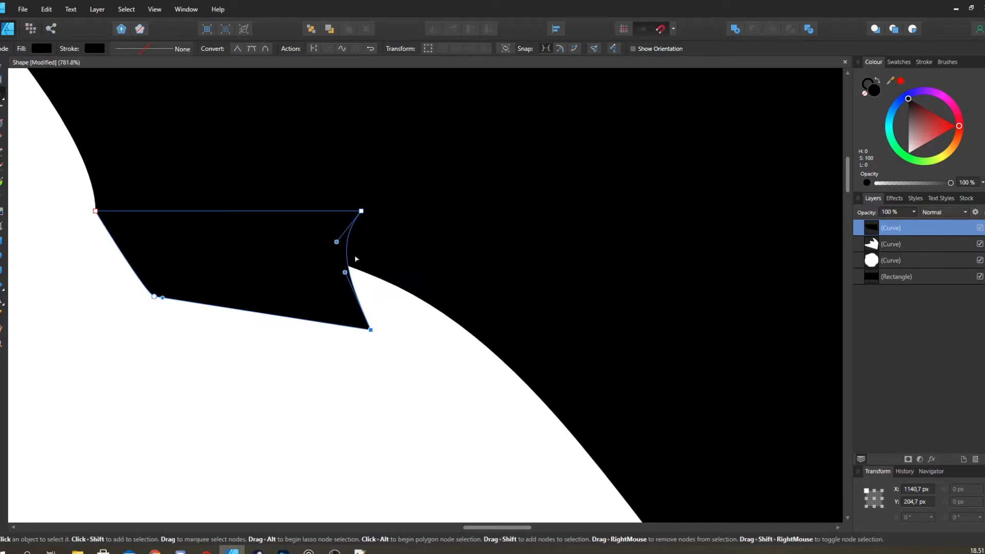
- Refine the cutout's right side into an S-curve by adjusting its lower-right node, handles and upper-right corner
{"action": "scroll", "coordinate": [380, 254], "scroll_direction": "down", "scroll_amount": 4}
{"action": "scroll", "coordinate": [380, 253], "scroll_direction": "up", "scroll_amount": 7}
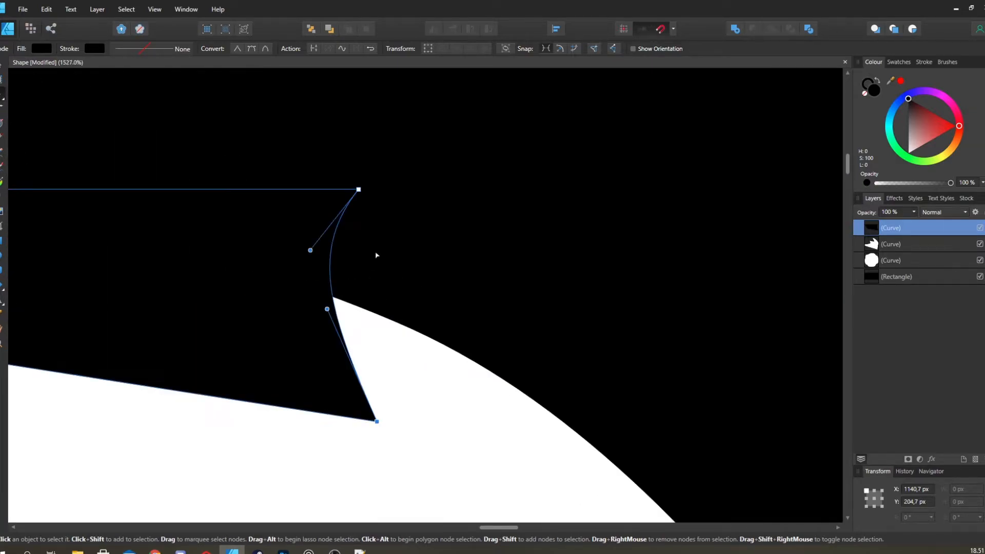
{"action": "left_click_drag", "start_coordinate": [375, 400], "coordinate": [428, 304]}
{"action": "left_click_drag", "start_coordinate": [434, 349], "coordinate": [356, 314]}
{"action": "left_click_drag", "start_coordinate": [307, 202], "coordinate": [445, 250]}
{"action": "left_click_drag", "start_coordinate": [415, 118], "coordinate": [373, 125]}
- Smooth the cutout's lower edge by adjusting the handles of its lower-left node
{"action": "scroll", "coordinate": [382, 138], "scroll_direction": "down", "scroll_amount": 9}
{"action": "scroll", "coordinate": [395, 141], "scroll_direction": "up", "scroll_amount": 2}
{"action": "left_click_drag", "start_coordinate": [343, 202], "coordinate": [357, 294]}
{"action": "scroll", "coordinate": [359, 324], "scroll_direction": "up", "scroll_amount": 6}
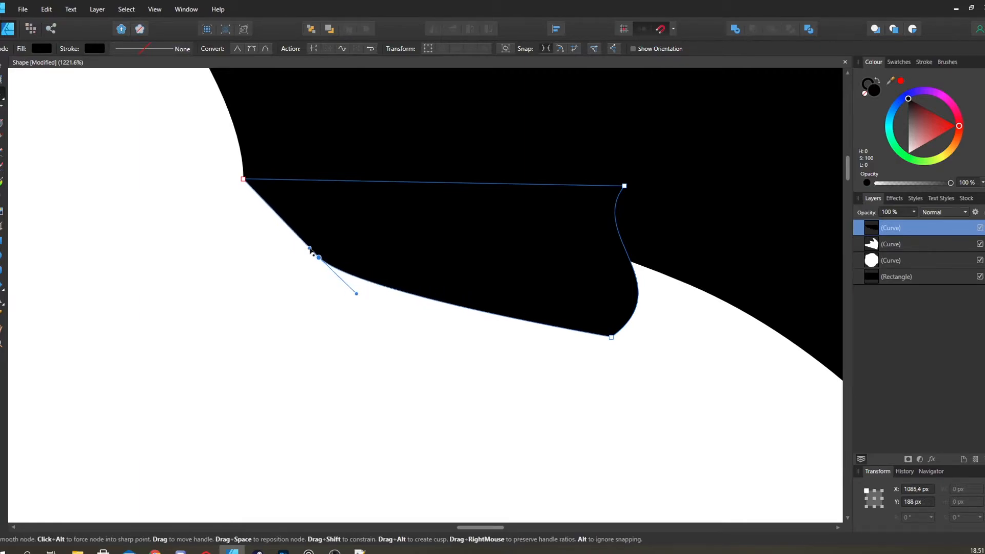
{"action": "scroll", "coordinate": [311, 251], "scroll_direction": "down", "scroll_amount": 10}
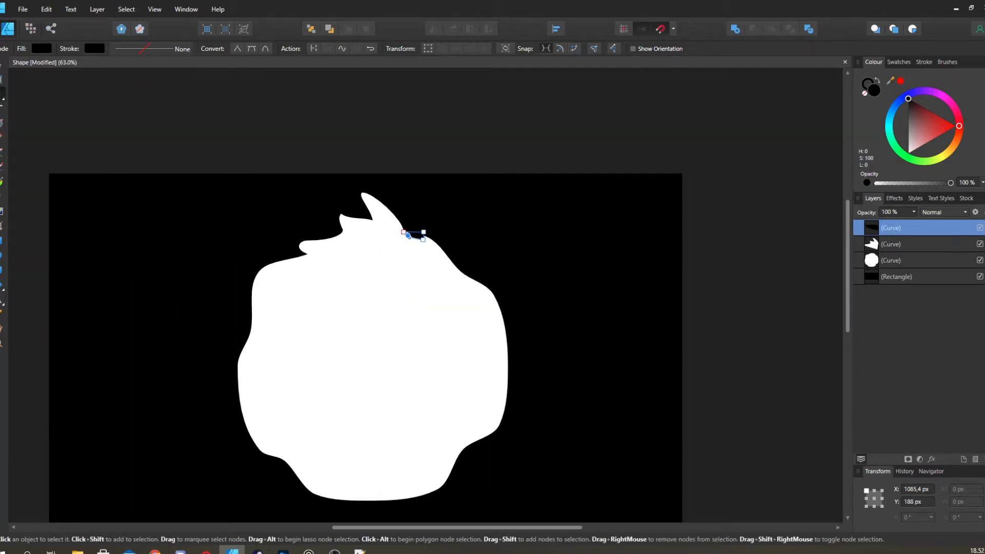
- Draw a circle about 139 px wide beside the blob's lower-right edge and fill it with white
{"action": "left_click_drag", "start_coordinate": [423, 318], "coordinate": [480, 297]}
{"action": "key", "text": "p"}
{"action": "left_click_drag", "start_coordinate": [290, 265], "coordinate": [268, 193]}
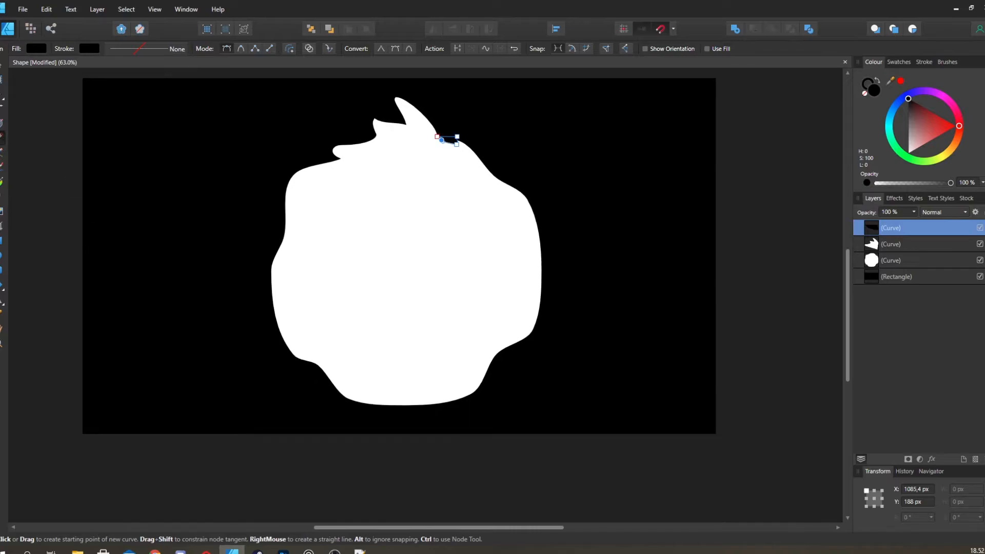
{"action": "left_click", "coordinate": [2, 254]}
{"action": "left_click_drag", "start_coordinate": [404, 314], "coordinate": [208, 234]}
{"action": "scroll", "coordinate": [342, 301], "scroll_direction": "up", "scroll_amount": 3}
{"action": "left_click_drag", "start_coordinate": [298, 336], "coordinate": [387, 246]}
{"action": "key", "text": "v"}
{"action": "mouse_move", "coordinate": [356, 287]}
{"action": "left_mouse_down"}
{"action": "mouse_move", "coordinate": [332, 313]}
{"action": "mouse_move", "coordinate": [337, 304]}
{"action": "left_mouse_up"}
{"action": "left_click", "coordinate": [44, 50]}
{"action": "left_click_drag", "start_coordinate": [79, 132], "coordinate": [63, 160]}
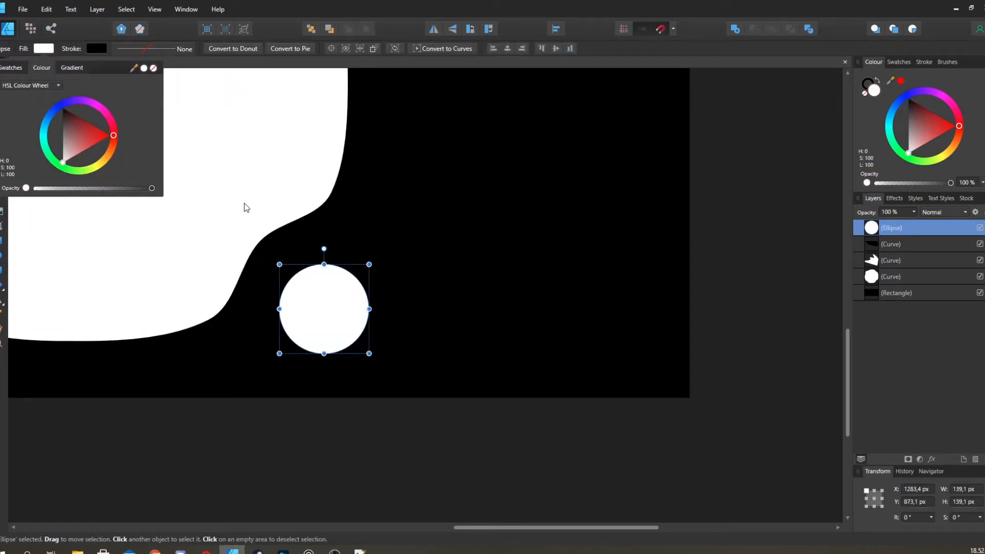
- Convert the circle to curves and shape a wavy notch in its lower-right edge with added nodes
{"action": "scroll", "coordinate": [233, 271], "scroll_direction": "up", "scroll_amount": 3}
{"action": "key", "text": "ctrl+Return"}
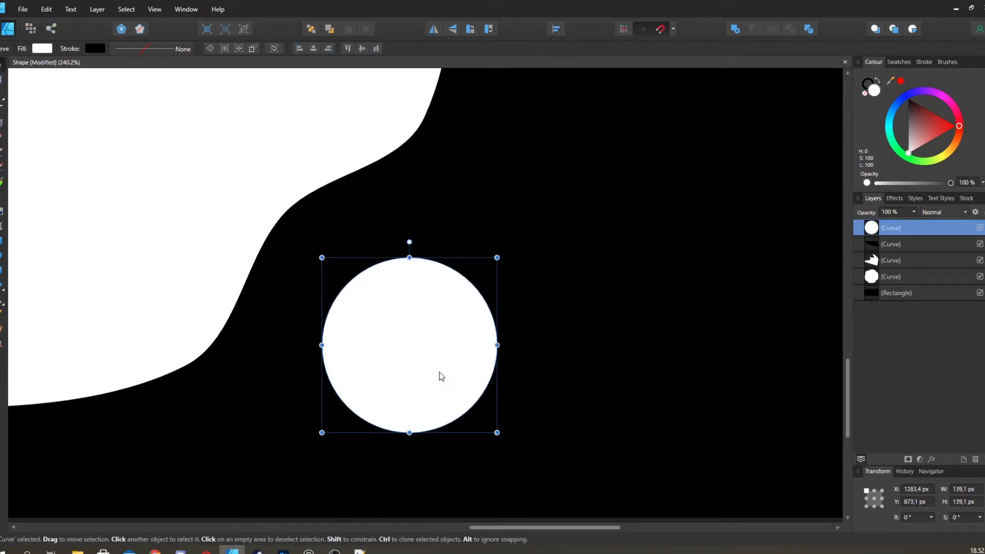
{"action": "key", "text": "a"}
{"action": "left_click", "coordinate": [448, 423]}
{"action": "left_click", "coordinate": [483, 393]}
{"action": "scroll", "coordinate": [468, 412], "scroll_direction": "up", "scroll_amount": 5}
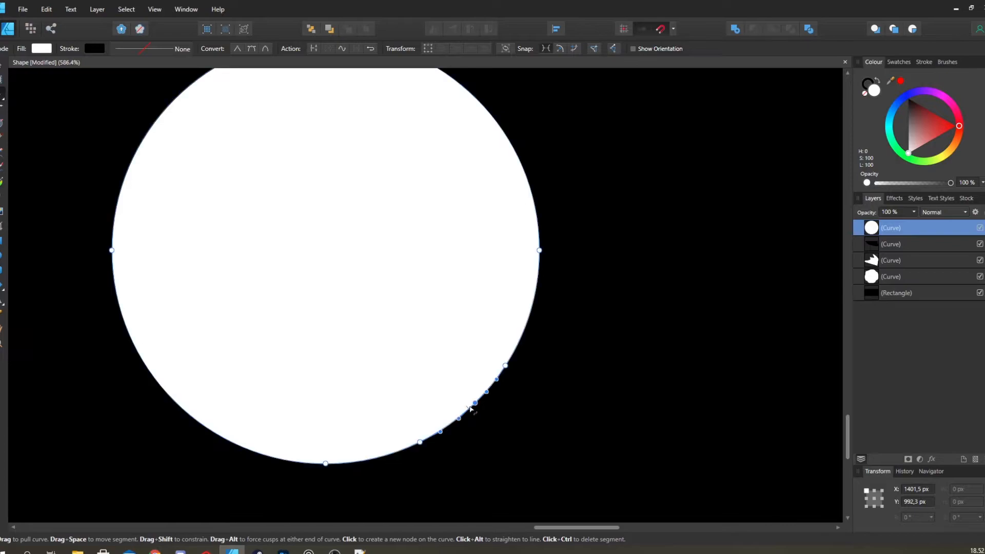
{"action": "left_click_drag", "start_coordinate": [505, 366], "coordinate": [514, 367]}
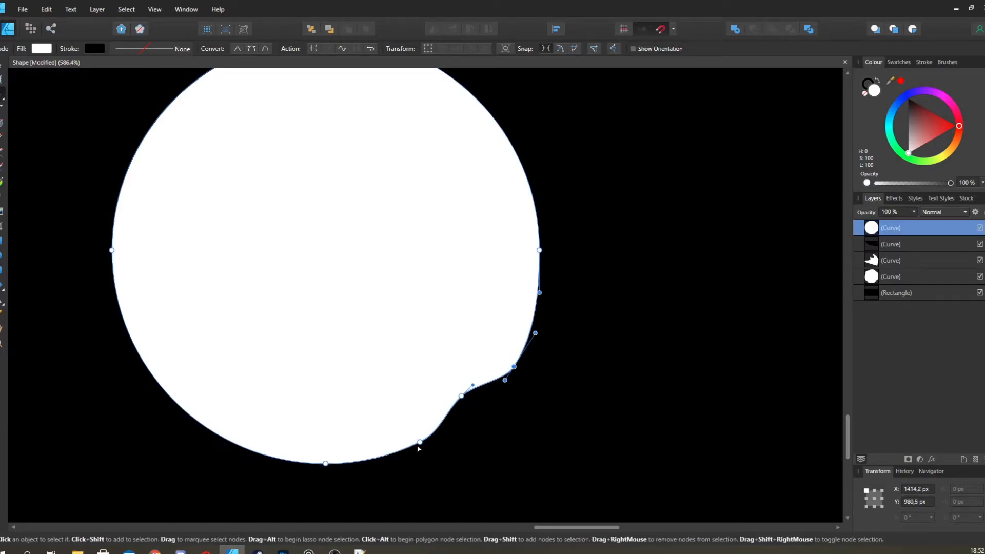
{"action": "left_click_drag", "start_coordinate": [420, 442], "coordinate": [420, 451]}
- Add three nodes to the circle's upper-right edge, pulling the middle one inward and the outer ones outward
{"action": "left_click_drag", "start_coordinate": [472, 348], "coordinate": [459, 457]}
{"action": "left_click", "coordinate": [398, 163]}
{"action": "left_click", "coordinate": [504, 263]}
{"action": "left_click", "coordinate": [469, 216]}
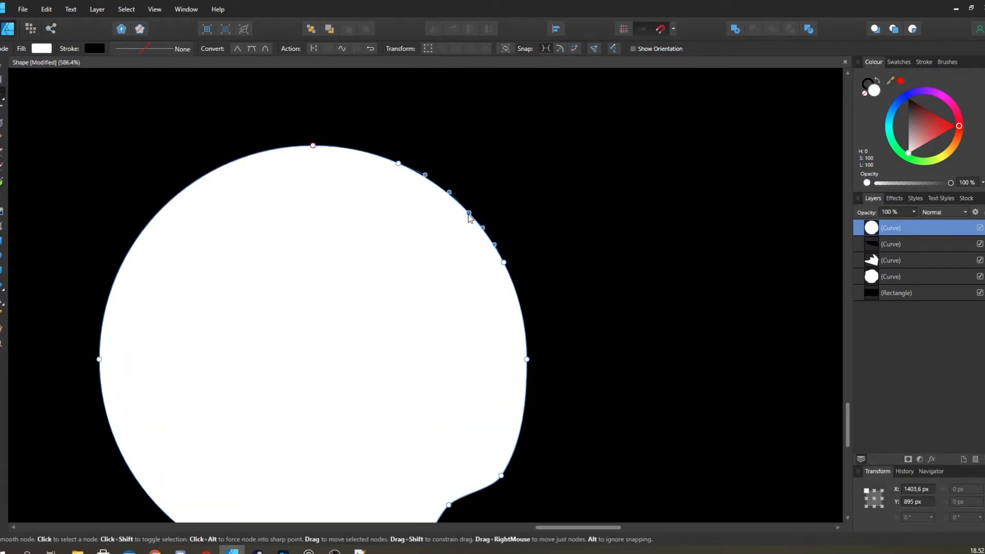
{"action": "left_click_drag", "start_coordinate": [469, 216], "coordinate": [449, 231]}
{"action": "left_click_drag", "start_coordinate": [503, 263], "coordinate": [518, 275]}
{"action": "left_click_drag", "start_coordinate": [399, 163], "coordinate": [399, 152]}
- Add three nodes to the circle's upper-left edge and reposition them to form a wavy notch
{"action": "left_click_drag", "start_coordinate": [262, 167], "coordinate": [426, 164]}
{"action": "left_click", "coordinate": [410, 154]}
{"action": "left_click", "coordinate": [301, 236]}
{"action": "left_click", "coordinate": [341, 191]}
{"action": "left_click_drag", "start_coordinate": [341, 192], "coordinate": [328, 176]}
{"action": "left_click_drag", "start_coordinate": [410, 154], "coordinate": [424, 169]}
{"action": "left_click_drag", "start_coordinate": [302, 236], "coordinate": [293, 255]}
- Shape a matching notch in the circle's lower-left edge by adding and moving nodes
{"action": "left_click_drag", "start_coordinate": [436, 410], "coordinate": [429, 304]}
{"action": "left_click", "coordinate": [282, 352]}
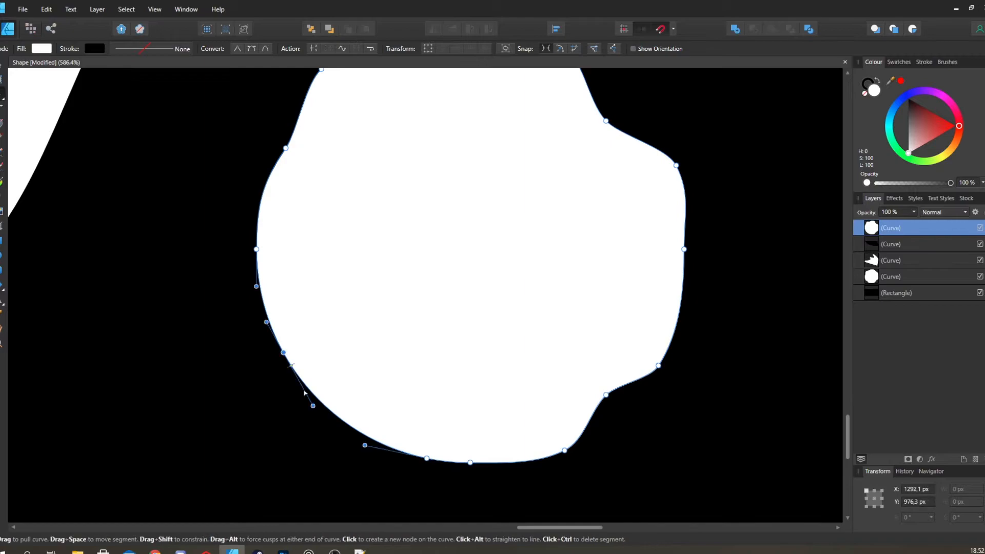
{"action": "left_click", "coordinate": [341, 418]}
{"action": "left_click_drag", "start_coordinate": [340, 419], "coordinate": [354, 395]}
{"action": "left_click_drag", "start_coordinate": [427, 458], "coordinate": [409, 462]}
{"action": "left_click_drag", "start_coordinate": [283, 351], "coordinate": [277, 353]}
- Draw a smaller white circle about 62 px wide above and to the right of the wavy circle
{"action": "scroll", "coordinate": [277, 353], "scroll_direction": "down", "scroll_amount": 5}
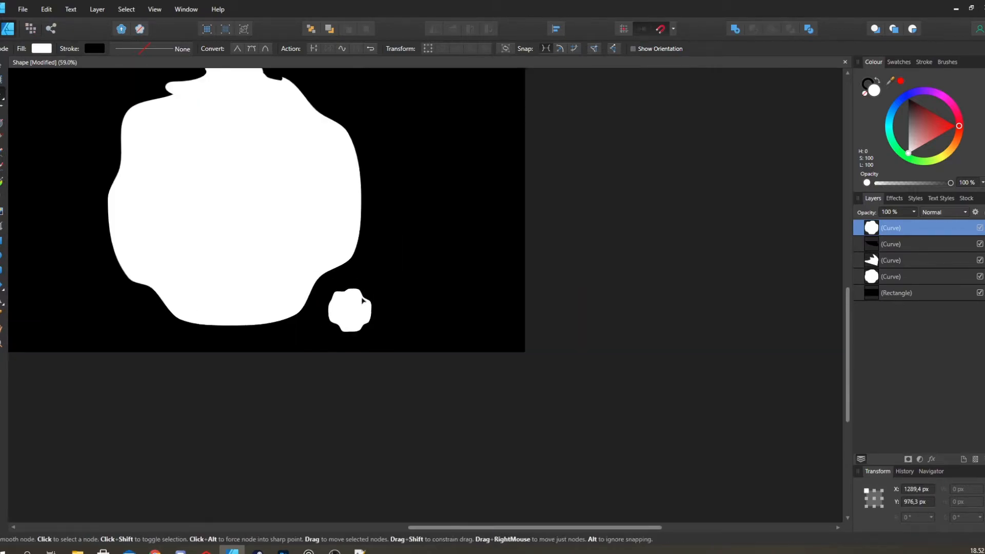
{"action": "scroll", "coordinate": [374, 287], "scroll_direction": "up", "scroll_amount": 3}
{"action": "key", "text": "e"}
{"action": "left_click_drag", "start_coordinate": [393, 246], "coordinate": [412, 284]}
{"action": "key", "text": "v"}
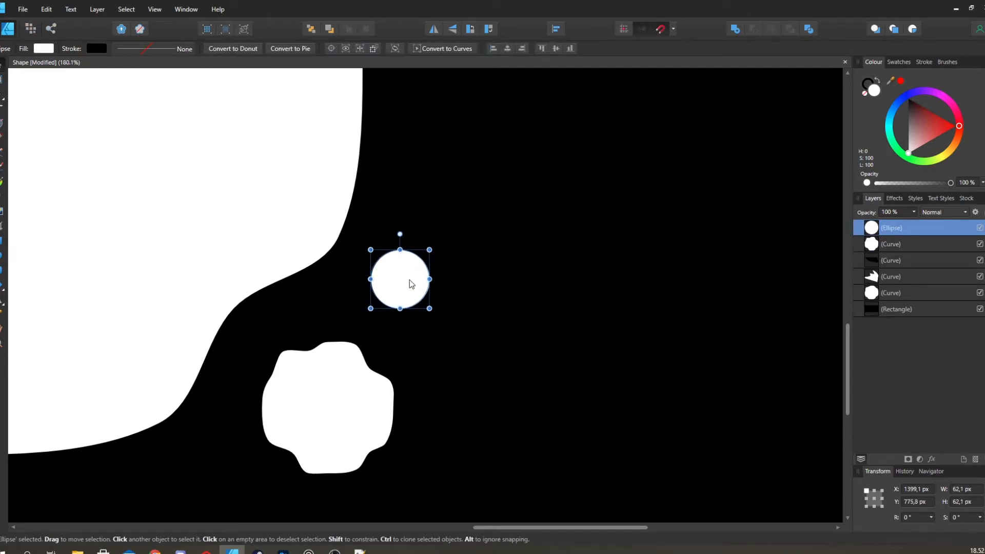
- Convert the small circle to curves and pull a notch into its lower-right edge using three added nodes
{"action": "scroll", "coordinate": [407, 285], "scroll_direction": "up", "scroll_amount": 3}
{"action": "left_click_drag", "start_coordinate": [311, 234], "coordinate": [218, 265]}
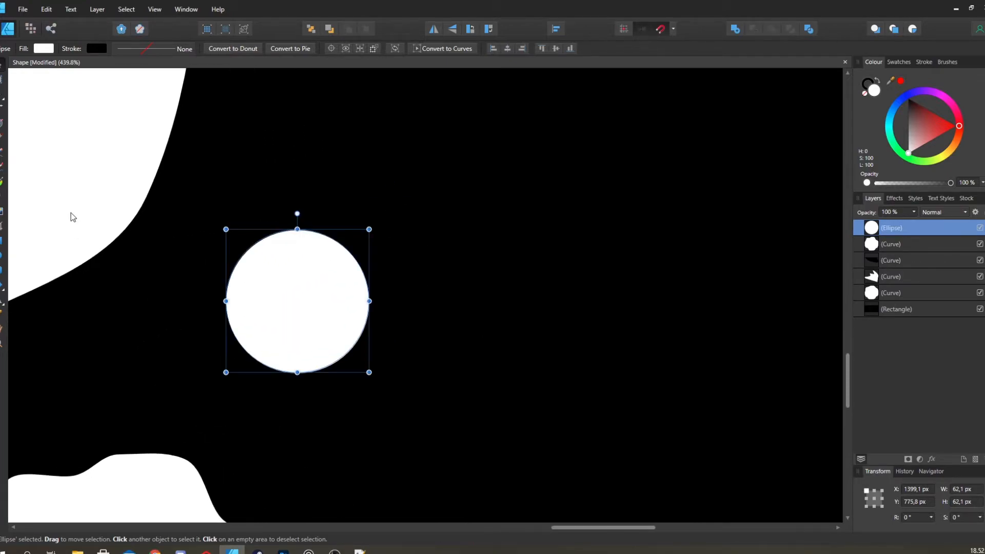
{"action": "key", "text": "ctrl+Return"}
{"action": "scroll", "coordinate": [334, 307], "scroll_direction": "up", "scroll_amount": 2}
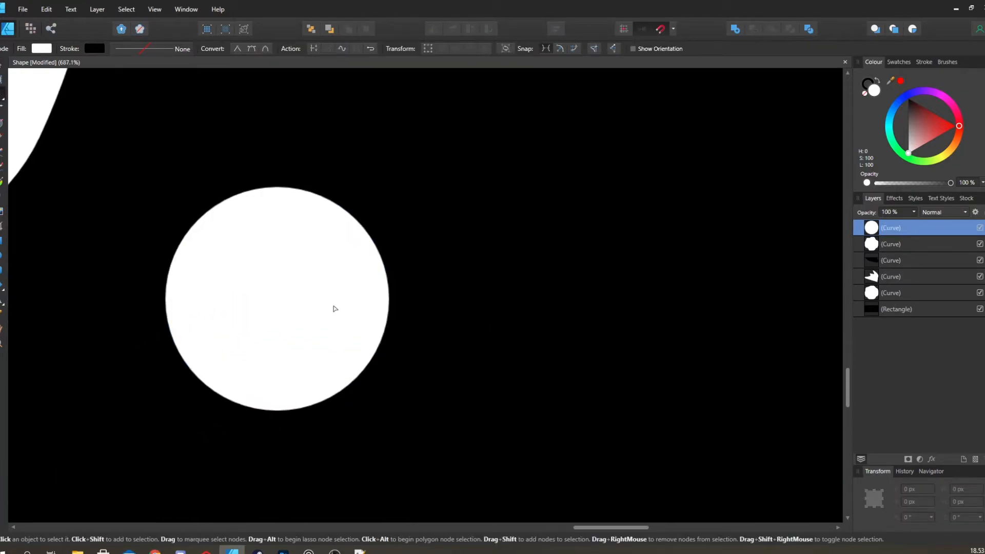
{"action": "scroll", "coordinate": [311, 397], "scroll_direction": "up", "scroll_amount": 1}
{"action": "left_click", "coordinate": [300, 409]}
{"action": "left_click", "coordinate": [383, 354]}
{"action": "left_click", "coordinate": [347, 389]}
{"action": "left_click_drag", "start_coordinate": [346, 389], "coordinate": [336, 377]}
- Shape a notch in the small circle's upper-right edge with three new nodes and nudge the lower-right outer node
{"action": "left_click", "coordinate": [403, 237]}
{"action": "left_click", "coordinate": [347, 158]}
{"action": "left_click", "coordinate": [379, 188]}
{"action": "left_click_drag", "start_coordinate": [378, 188], "coordinate": [348, 202]}
{"action": "left_click_drag", "start_coordinate": [403, 238], "coordinate": [391, 245]}
{"action": "left_click_drag", "start_coordinate": [347, 158], "coordinate": [327, 159]}
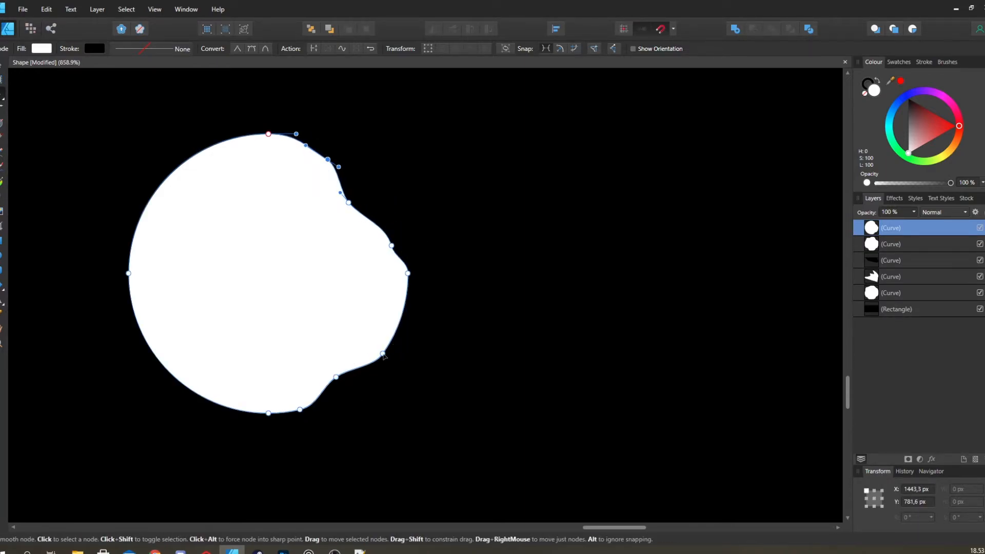
{"action": "left_click_drag", "start_coordinate": [383, 353], "coordinate": [391, 339]}
- Add three nodes to the small circle's lower-left edge and reposition them into a notch
{"action": "left_click_drag", "start_coordinate": [314, 306], "coordinate": [574, 294]}
{"action": "left_click", "coordinate": [476, 392]}
{"action": "left_click", "coordinate": [401, 321]}
{"action": "left_click", "coordinate": [425, 356]}
{"action": "left_click_drag", "start_coordinate": [426, 356], "coordinate": [443, 340]}
{"action": "left_click_drag", "start_coordinate": [476, 391], "coordinate": [472, 398]}
{"action": "left_click_drag", "start_coordinate": [401, 322], "coordinate": [387, 323]}
- Add nodes to the small circle's upper-left edge and pull one inward to dent the outline
{"action": "left_click_drag", "start_coordinate": [422, 244], "coordinate": [378, 321]}
{"action": "left_click", "coordinate": [355, 286]}
{"action": "left_click", "coordinate": [391, 236]}
{"action": "left_click_drag", "start_coordinate": [390, 236], "coordinate": [420, 291]}
{"action": "scroll", "coordinate": [420, 251], "scroll_direction": "down", "scroll_amount": 9}
- Move the larger wavy circle and the small one slightly upward beside the blob
{"action": "key", "text": "v"}
{"action": "left_click", "coordinate": [391, 376]}
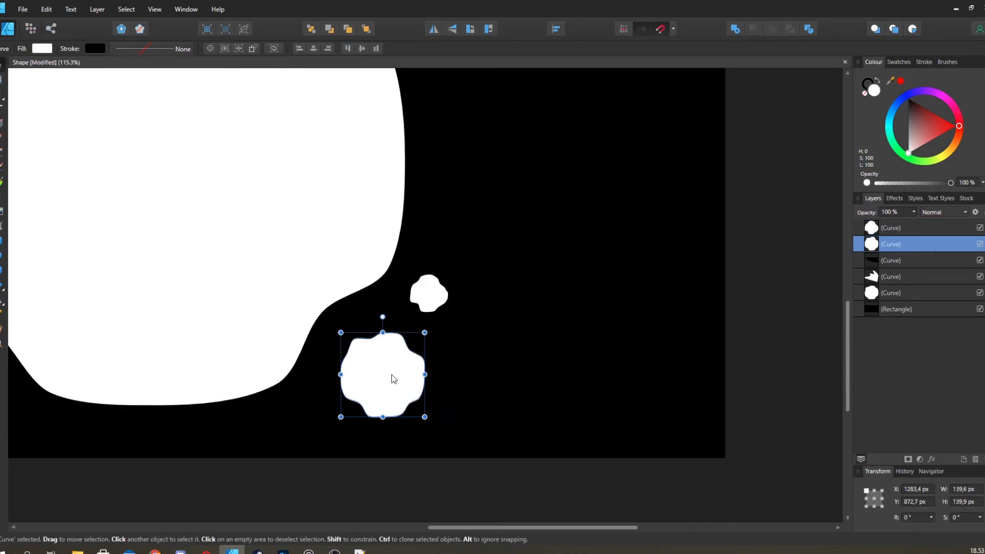
{"action": "left_click_drag", "start_coordinate": [392, 376], "coordinate": [395, 354]}
{"action": "left_click", "coordinate": [926, 226]}
{"action": "left_click_drag", "start_coordinate": [432, 290], "coordinate": [439, 271]}
{"action": "scroll", "coordinate": [440, 272], "scroll_direction": "down", "scroll_amount": 10}
{"action": "left_click_drag", "start_coordinate": [505, 249], "coordinate": [515, 292]}
{"action": "scroll", "coordinate": [516, 292], "scroll_direction": "up", "scroll_amount": 5}
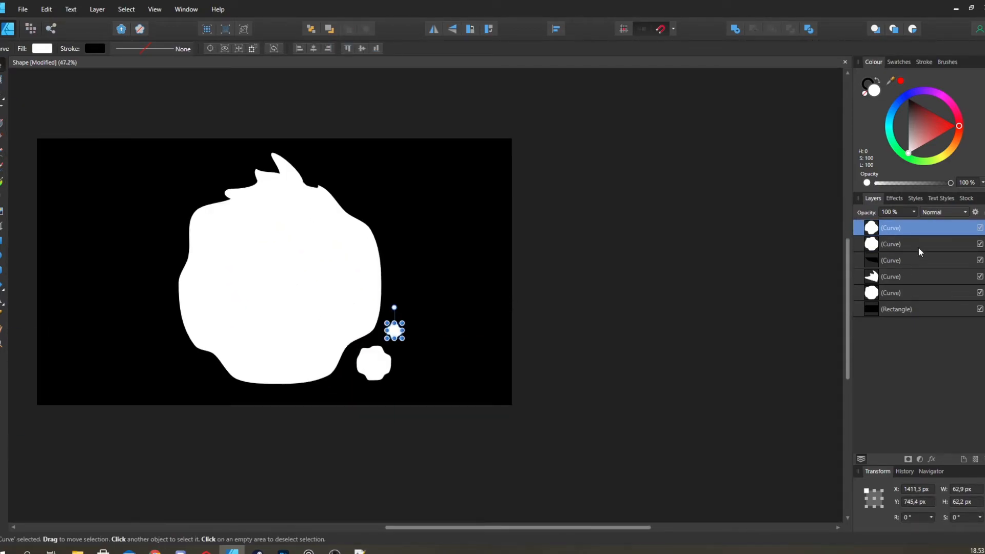
- Select the larger wavy circle and adjust a node on its outline
{"action": "left_click", "coordinate": [919, 249]}
{"action": "scroll", "coordinate": [383, 346], "scroll_direction": "up", "scroll_amount": 9}
{"action": "key", "text": "a"}
{"action": "left_click_drag", "start_coordinate": [386, 398], "coordinate": [397, 384]}
- Draw a white circle about 130 px wide in the black area to the left of the blob
{"action": "scroll", "coordinate": [397, 384], "scroll_direction": "down", "scroll_amount": 9}
{"action": "key", "text": "v"}
{"action": "left_click_drag", "start_coordinate": [366, 328], "coordinate": [617, 337]}
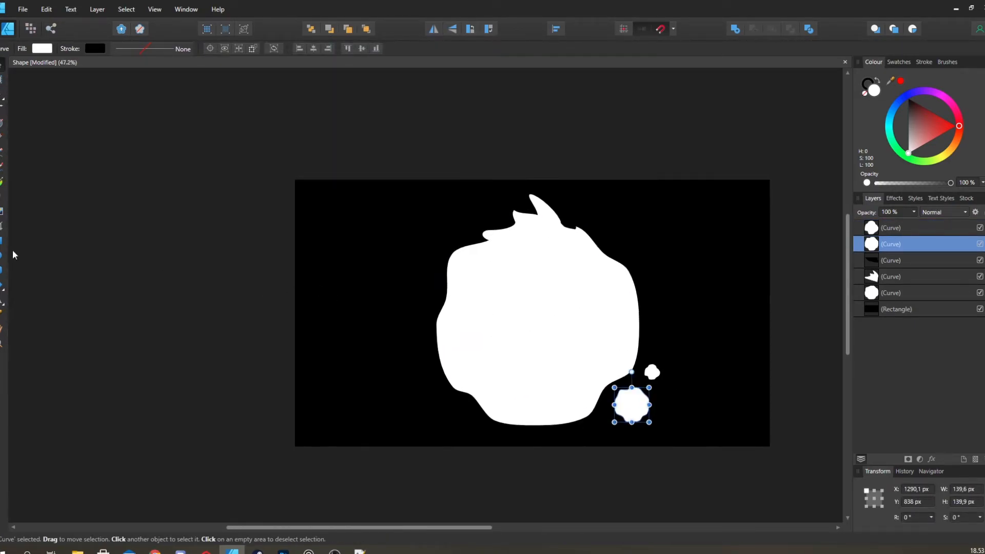
{"action": "left_click", "coordinate": [3, 255]}
{"action": "scroll", "coordinate": [395, 287], "scroll_direction": "up", "scroll_amount": 9}
{"action": "left_click_drag", "start_coordinate": [349, 250], "coordinate": [427, 328]}
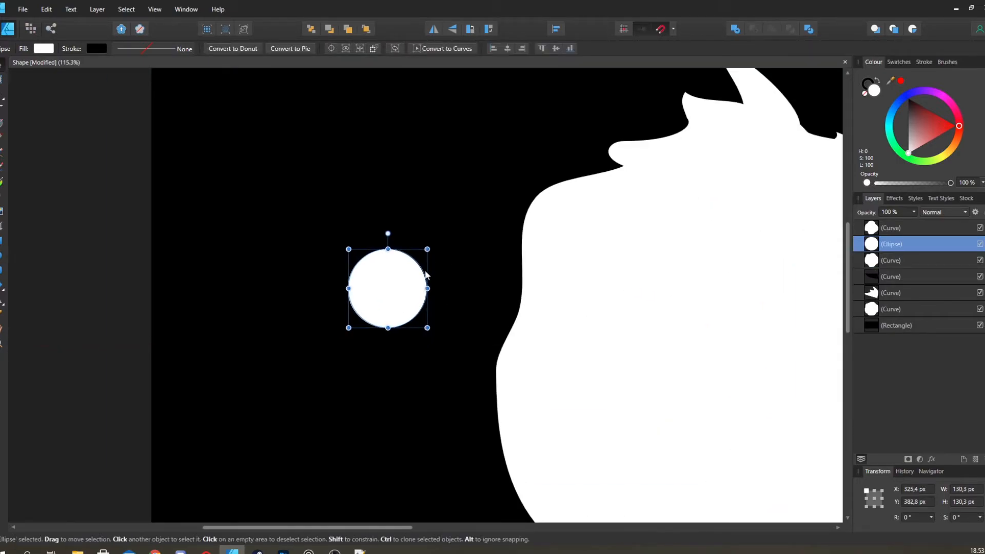
- Draw a closed curved tuft with the Pen tool, extending outward from the new circle's upper-left edge
{"action": "scroll", "coordinate": [362, 262], "scroll_direction": "up", "scroll_amount": 12}
{"action": "key", "text": "p"}
{"action": "left_click", "coordinate": [359, 251]}
{"action": "left_click_drag", "start_coordinate": [281, 255], "coordinate": [250, 237]}
{"action": "left_click_drag", "start_coordinate": [316, 321], "coordinate": [330, 354]}
{"action": "left_click", "coordinate": [404, 296]}
{"action": "left_click", "coordinate": [385, 251]}
{"action": "left_click", "coordinate": [359, 251]}
- Remove the curved tuft's stroke and fill it with white
{"action": "key", "text": "a"}
{"action": "left_click", "coordinate": [123, 48]}
{"action": "left_click", "coordinate": [120, 70]}
{"action": "left_click", "coordinate": [38, 48]}
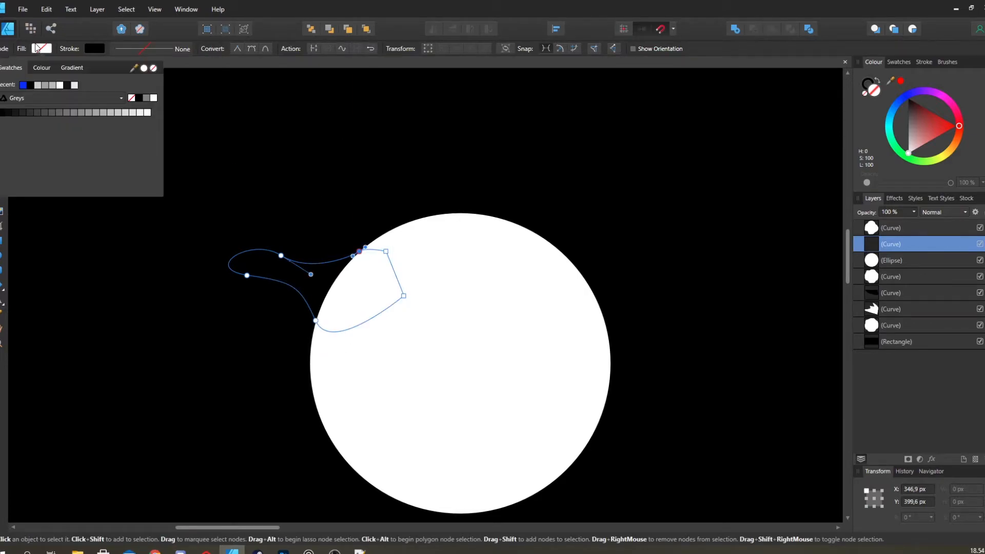
{"action": "left_click", "coordinate": [62, 86]}
{"action": "scroll", "coordinate": [387, 241], "scroll_direction": "down", "scroll_amount": 8}
{"action": "scroll", "coordinate": [389, 251], "scroll_direction": "up", "scroll_amount": 8}
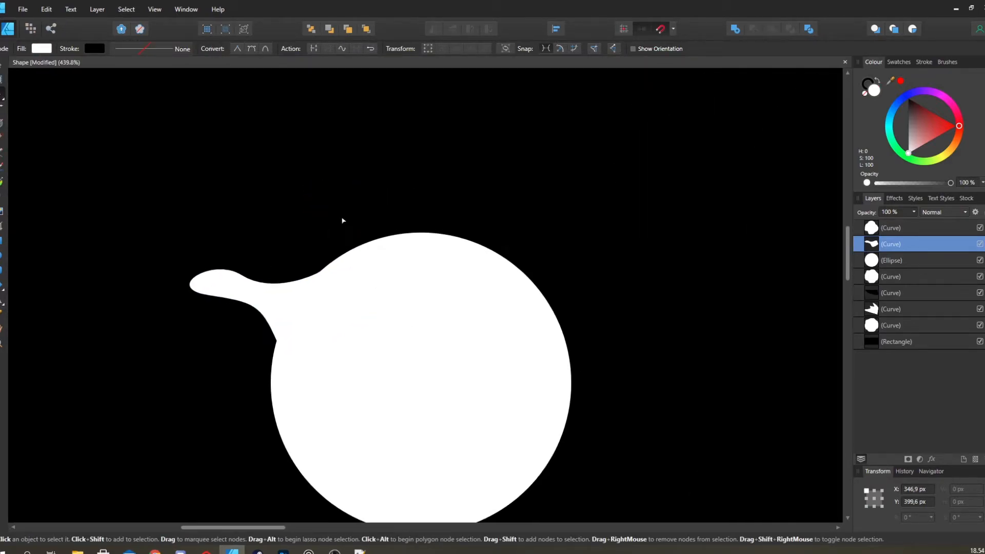
- Convert the left circle to curves and shape a notch in its lower-left edge with added nodes
{"action": "left_click_drag", "start_coordinate": [353, 297], "coordinate": [339, 241]}
{"action": "left_click", "coordinate": [405, 355]}
{"action": "key", "text": "ctrl+Return"}
{"action": "left_click", "coordinate": [354, 466]}
{"action": "left_click", "coordinate": [314, 442]}
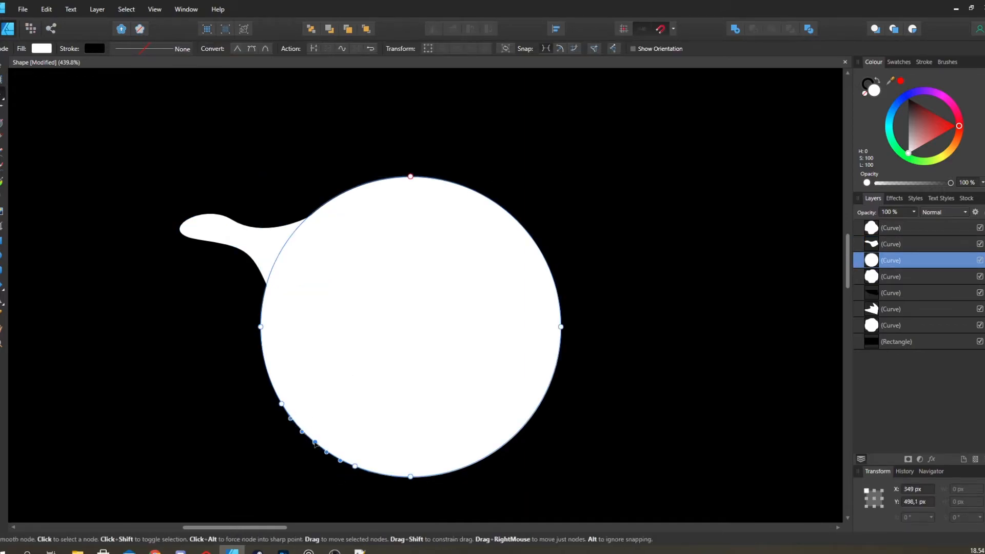
{"action": "left_click", "coordinate": [354, 466]}
- Add nodes to the left circle's lower-right edge and pull the middle one inward to form a notch
{"action": "left_click", "coordinate": [544, 395]}
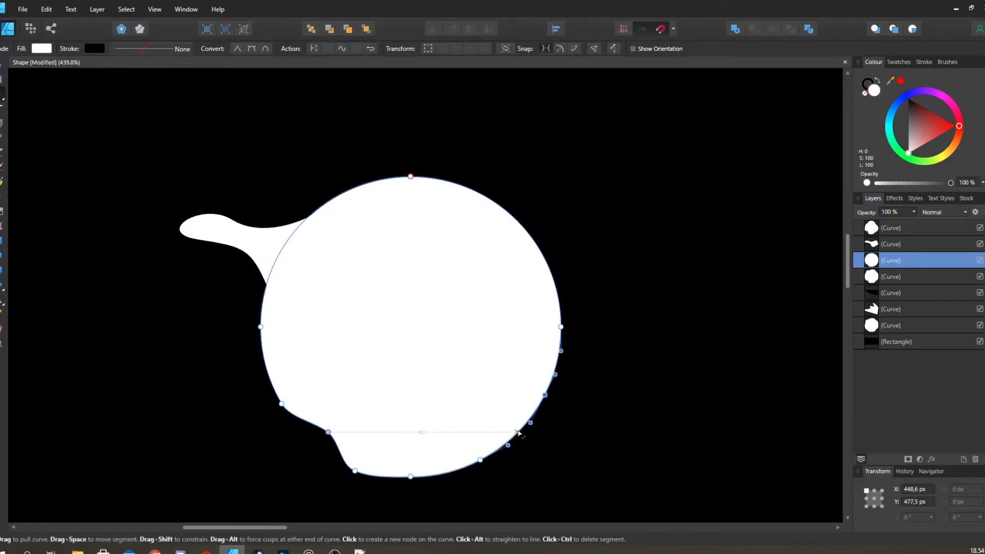
{"action": "left_click", "coordinate": [515, 435]}
{"action": "left_click_drag", "start_coordinate": [516, 434], "coordinate": [504, 423]}
- Add three nodes to the left circle's upper-right edge and pull the middle one inward
{"action": "left_click", "coordinate": [457, 183]}
{"action": "left_click", "coordinate": [528, 234]}
{"action": "left_click", "coordinate": [501, 207]}
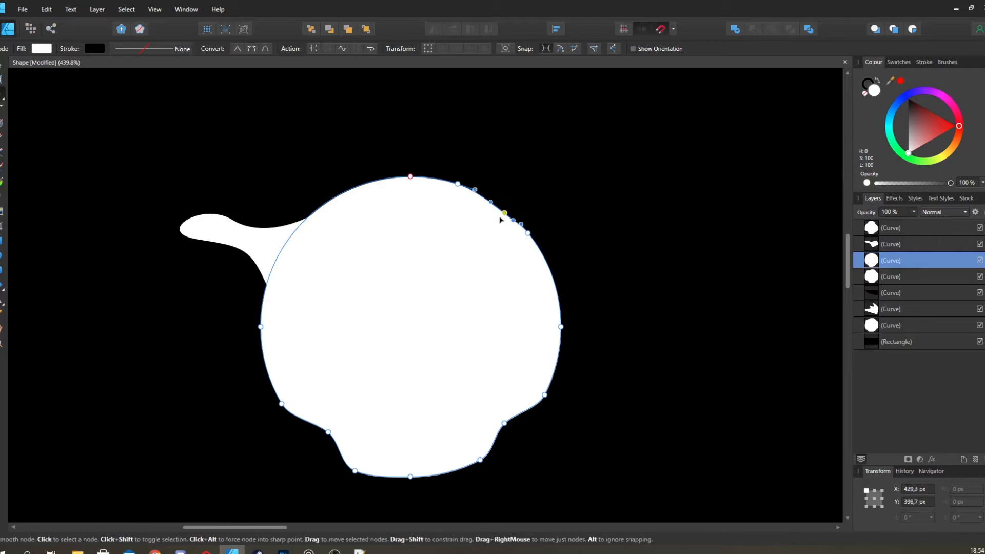
{"action": "left_click_drag", "start_coordinate": [501, 208], "coordinate": [494, 213]}
- Adjust the upper-right notch of the left circle so its outer corner forms a sharp point
{"action": "left_click_drag", "start_coordinate": [350, 291], "coordinate": [424, 330]}
{"action": "scroll", "coordinate": [424, 330], "scroll_direction": "up", "scroll_amount": 3}
{"action": "left_click_drag", "start_coordinate": [732, 262], "coordinate": [418, 309]}
{"action": "left_click", "coordinate": [478, 302]}
{"action": "left_click_drag", "start_coordinate": [454, 264], "coordinate": [448, 236]}
{"action": "left_click_drag", "start_coordinate": [347, 303], "coordinate": [363, 316]}
- Add nodes on the left circle's left edge below the tuft to form a small pointed notch
{"action": "scroll", "coordinate": [614, 144], "scroll_direction": "down", "scroll_amount": 2}
{"action": "left_click", "coordinate": [349, 265]}
{"action": "left_click", "coordinate": [358, 299]}
{"action": "scroll", "coordinate": [352, 299], "scroll_direction": "up", "scroll_amount": 4}
{"action": "scroll", "coordinate": [349, 289], "scroll_direction": "down", "scroll_amount": 8}
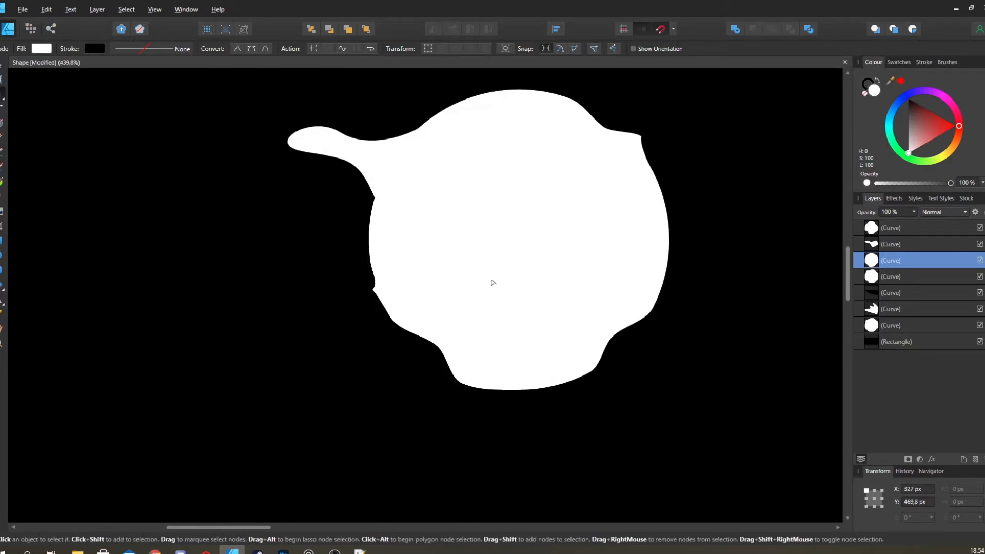
- Draw a closed Pen curve bridging the gap between the left circle's right edge and the main blob
{"action": "key", "text": "v"}
{"action": "scroll", "coordinate": [400, 282], "scroll_direction": "up", "scroll_amount": 3}
{"action": "key", "text": "p"}
{"action": "scroll", "coordinate": [314, 283], "scroll_direction": "up", "scroll_amount": 4}
{"action": "left_click", "coordinate": [177, 263]}
{"action": "left_click_drag", "start_coordinate": [426, 231], "coordinate": [551, 173]}
{"action": "left_click_drag", "start_coordinate": [462, 426], "coordinate": [523, 278]}
{"action": "left_click", "coordinate": [521, 360]}
{"action": "left_click_drag", "start_coordinate": [297, 303], "coordinate": [389, 390]}
{"action": "left_click_drag", "start_coordinate": [319, 275], "coordinate": [177, 289]}
{"action": "left_click", "coordinate": [199, 207]}
{"action": "left_click", "coordinate": [330, 202]}
- Remove the bridge curve's stroke and fill it white
{"action": "key", "text": "a"}
{"action": "left_click", "coordinate": [129, 50]}
{"action": "left_click", "coordinate": [120, 70]}
{"action": "left_click", "coordinate": [42, 51]}
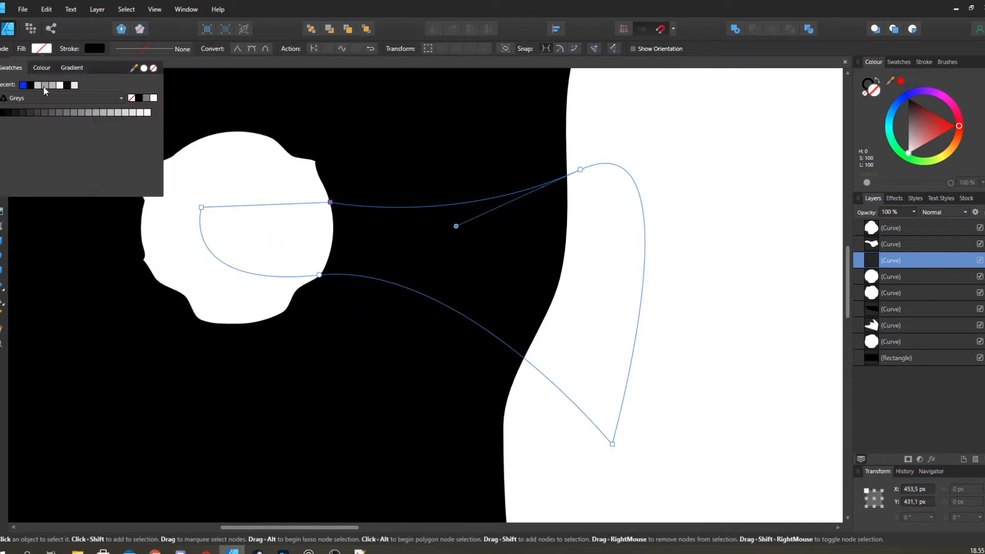
{"action": "left_click", "coordinate": [62, 85]}
- Add a node where the bridge's lower edge meets the main blob and bend that edge into a steeper curve
{"action": "scroll", "coordinate": [307, 231], "scroll_direction": "down", "scroll_amount": 2}
{"action": "scroll", "coordinate": [377, 217], "scroll_direction": "up", "scroll_amount": 2}
{"action": "left_click_drag", "start_coordinate": [365, 239], "coordinate": [402, 275]}
{"action": "left_click_drag", "start_coordinate": [520, 168], "coordinate": [505, 174]}
{"action": "left_click_drag", "start_coordinate": [572, 466], "coordinate": [547, 356]}
{"action": "left_click", "coordinate": [426, 293]}
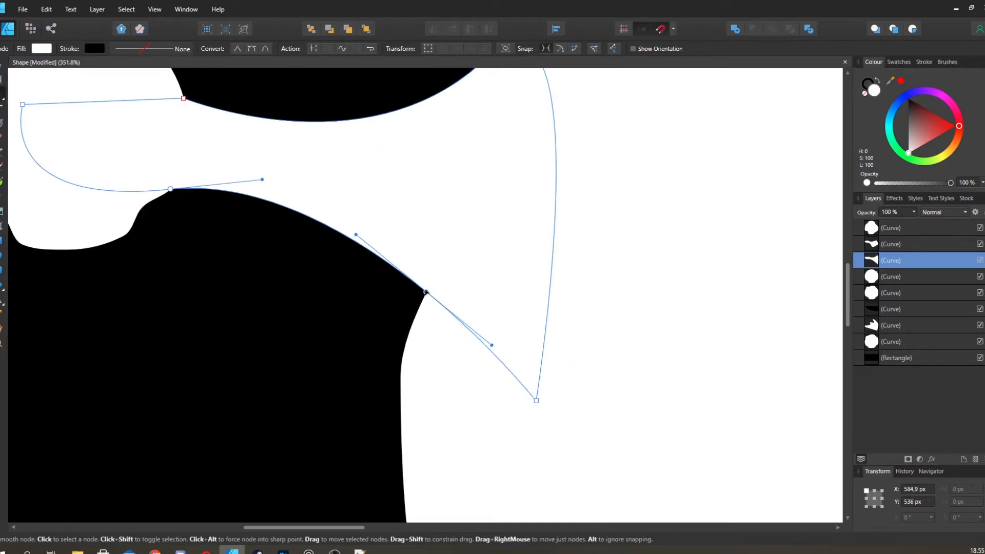
{"action": "left_click_drag", "start_coordinate": [414, 241], "coordinate": [491, 307]}
{"action": "left_click_drag", "start_coordinate": [357, 234], "coordinate": [404, 221]}
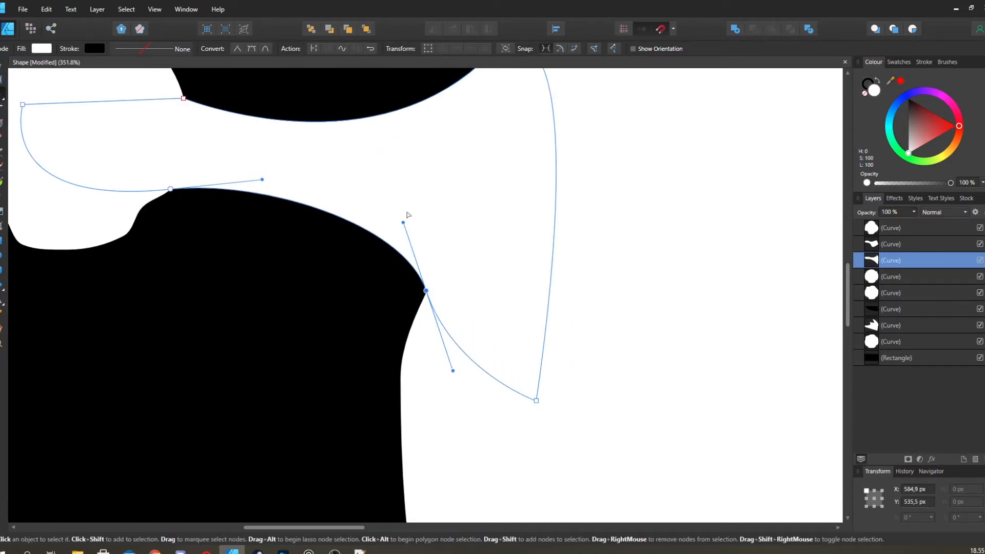
- Fit the bridge's upper edge to the main blob's outline at the point where they meet
{"action": "left_click_drag", "start_coordinate": [441, 154], "coordinate": [517, 238]}
{"action": "left_click_drag", "start_coordinate": [556, 148], "coordinate": [541, 165]}
{"action": "key", "text": "ctrl+z"}
{"action": "left_click", "coordinate": [556, 147]}
{"action": "scroll", "coordinate": [438, 255], "scroll_direction": "down", "scroll_amount": 8}
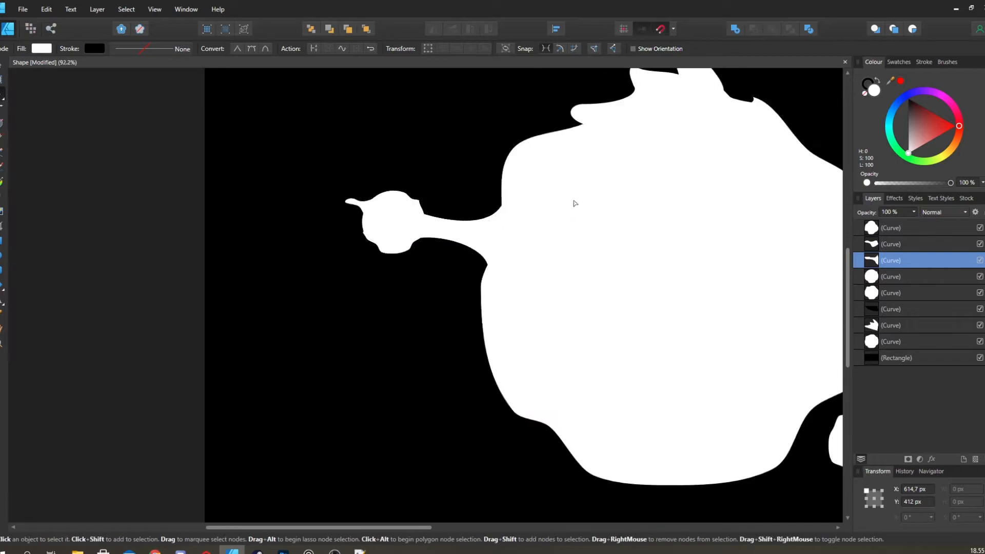
- Round the bridge's flare at the left circle by making its upper junction node smooth and pulling its handle downward
{"action": "scroll", "coordinate": [287, 149], "scroll_direction": "up", "scroll_amount": 3}
{"action": "left_click", "coordinate": [191, 249]}
{"action": "left_click", "coordinate": [908, 255]}
{"action": "left_click", "coordinate": [908, 244]}
{"action": "scroll", "coordinate": [416, 277], "scroll_direction": "up", "scroll_amount": 1}
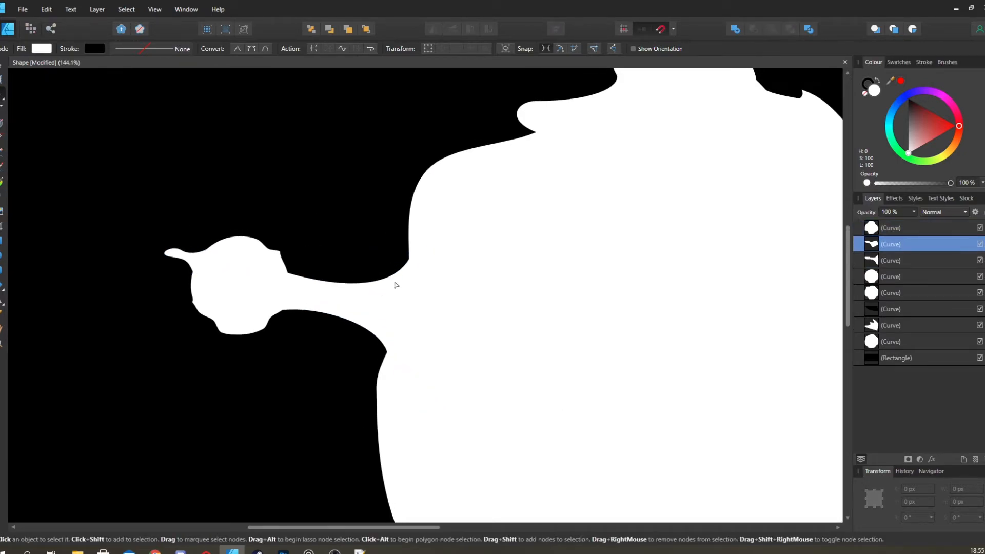
{"action": "left_click", "coordinate": [402, 282]}
{"action": "scroll", "coordinate": [398, 277], "scroll_direction": "up", "scroll_amount": 3}
{"action": "left_click_drag", "start_coordinate": [237, 240], "coordinate": [181, 292]}
{"action": "left_click", "coordinate": [250, 50]}
{"action": "left_click_drag", "start_coordinate": [241, 262], "coordinate": [168, 306]}
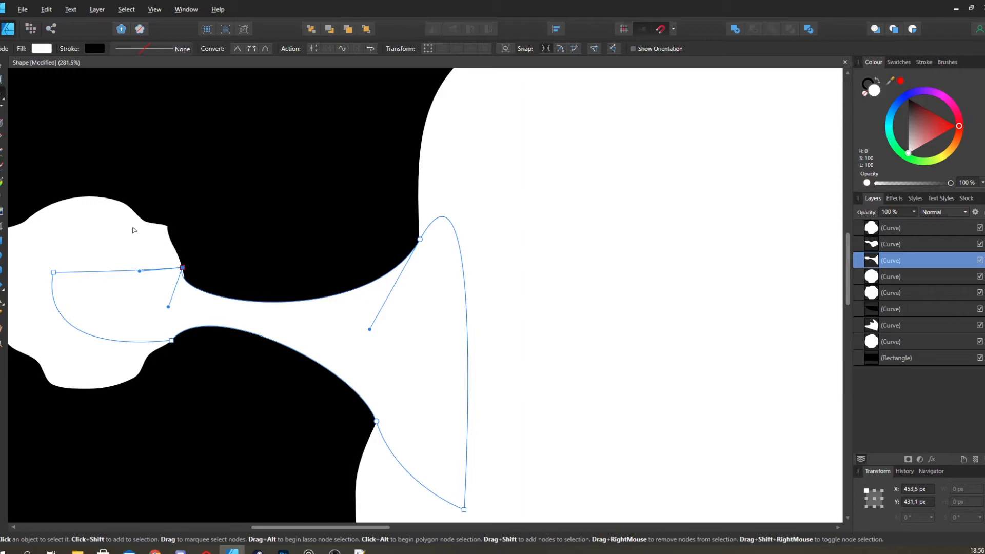
- Draw a white circle about 218 px across just above the background rectangle, overlapping the main blob's lower-left edge
{"action": "scroll", "coordinate": [110, 214], "scroll_direction": "down", "scroll_amount": 10}
{"action": "left_click", "coordinate": [210, 340]}
{"action": "scroll", "coordinate": [209, 339], "scroll_direction": "down", "scroll_amount": 1}
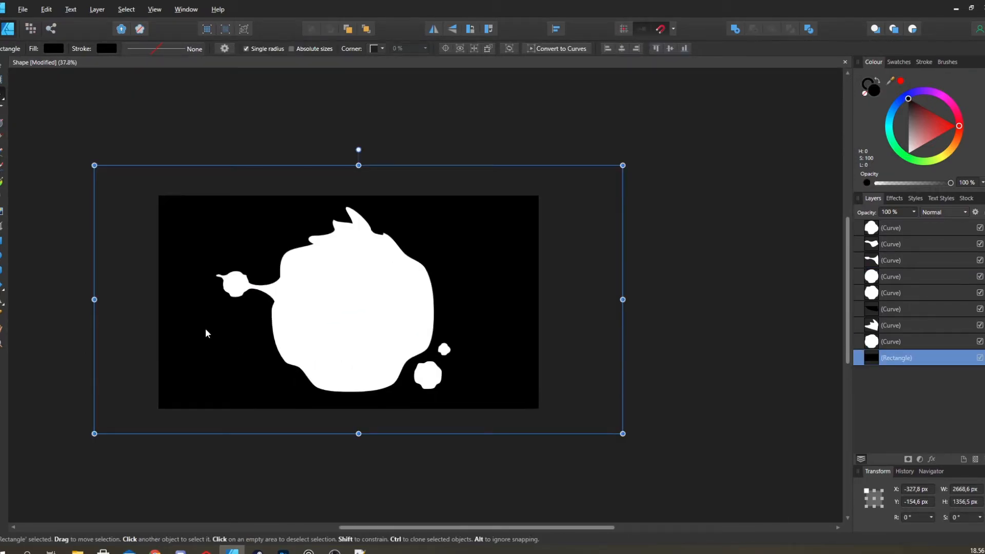
{"action": "key", "text": "e"}
{"action": "scroll", "coordinate": [328, 348], "scroll_direction": "up", "scroll_amount": 3}
{"action": "left_click_drag", "start_coordinate": [221, 367], "coordinate": [306, 283]}
{"action": "key", "text": "v"}
{"action": "left_click_drag", "start_coordinate": [274, 324], "coordinate": [262, 345]}
{"action": "scroll", "coordinate": [269, 328], "scroll_direction": "up", "scroll_amount": 2}
{"action": "scroll", "coordinate": [261, 341], "scroll_direction": "down", "scroll_amount": 6}
{"action": "scroll", "coordinate": [261, 342], "scroll_direction": "up", "scroll_amount": 6}
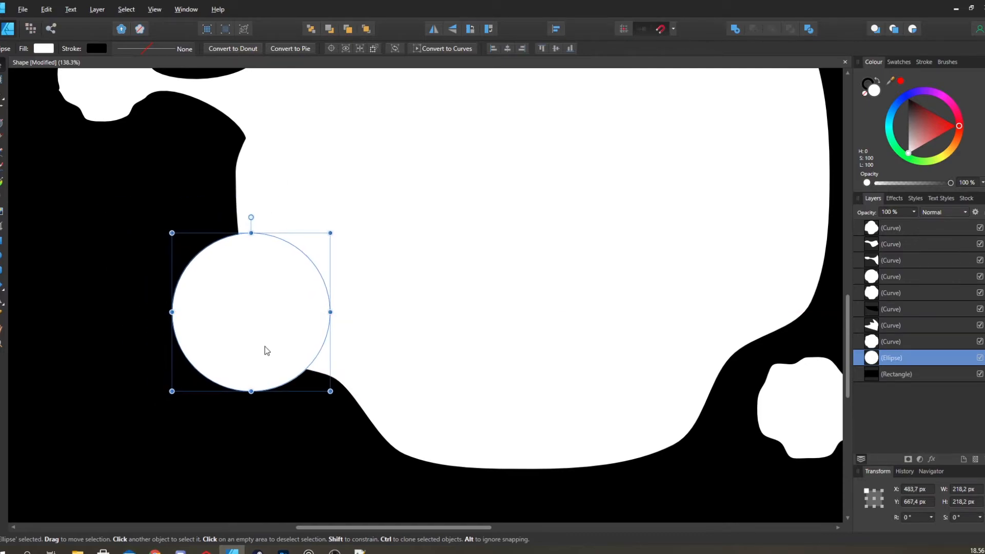
- Convert the new circle to curves and add nodes on its lower-right edge, moving one inward to form a notch
{"action": "key", "text": "ctrl+Return"}
{"action": "key", "text": "a"}
{"action": "scroll", "coordinate": [257, 389], "scroll_direction": "up", "scroll_amount": 3}
{"action": "left_click", "coordinate": [284, 391]}
{"action": "left_click", "coordinate": [321, 378]}
{"action": "key", "text": "v"}
{"action": "key", "text": "a"}
{"action": "left_click_drag", "start_coordinate": [321, 378], "coordinate": [381, 437]}
- Add three nodes to the new circle's upper-left edge and pull the middle one inward
{"action": "left_click", "coordinate": [306, 156]}
{"action": "left_click", "coordinate": [199, 230]}
{"action": "left_click", "coordinate": [231, 192]}
{"action": "left_click_drag", "start_coordinate": [231, 191], "coordinate": [183, 237]}
- Add three nodes to the new circle's lower-left edge and pull the middle one inward to form a dent
{"action": "left_click", "coordinate": [192, 375]}
{"action": "left_click", "coordinate": [285, 456]}
{"action": "left_click", "coordinate": [231, 427]}
{"action": "left_click_drag", "start_coordinate": [232, 427], "coordinate": [242, 403]}
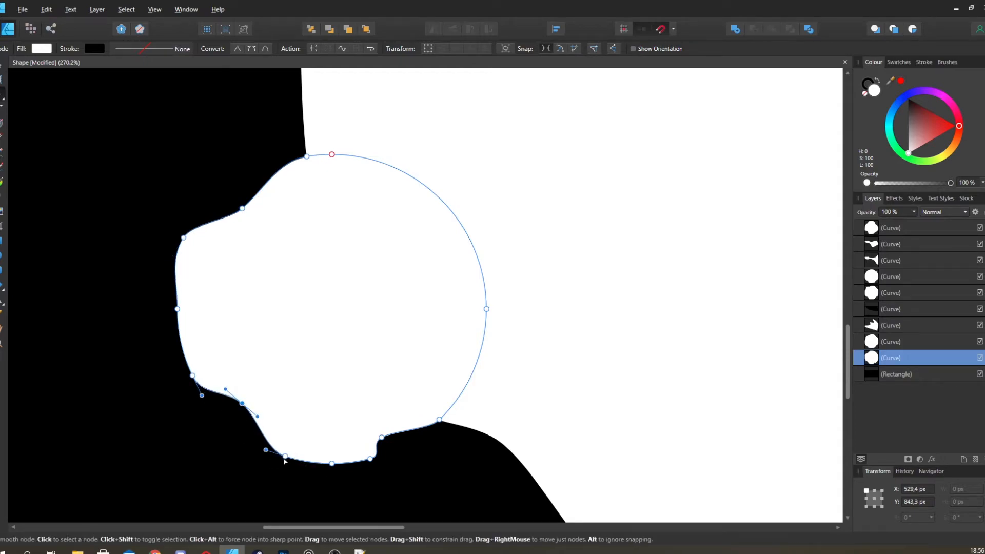
{"action": "left_click_drag", "start_coordinate": [281, 464], "coordinate": [269, 463]}
- Fine-tune the nodes around the new circle's lower-left dent to soften its outline
{"action": "scroll", "coordinate": [241, 383], "scroll_direction": "down", "scroll_amount": 5}
{"action": "scroll", "coordinate": [243, 386], "scroll_direction": "up", "scroll_amount": 5}
{"action": "left_click_drag", "start_coordinate": [270, 426], "coordinate": [229, 386]}
{"action": "left_click_drag", "start_coordinate": [230, 424], "coordinate": [242, 419]}
{"action": "left_click_drag", "start_coordinate": [202, 363], "coordinate": [197, 381]}
{"action": "left_click_drag", "start_coordinate": [226, 346], "coordinate": [313, 417]}
{"action": "scroll", "coordinate": [231, 272], "scroll_direction": "down", "scroll_amount": 10}
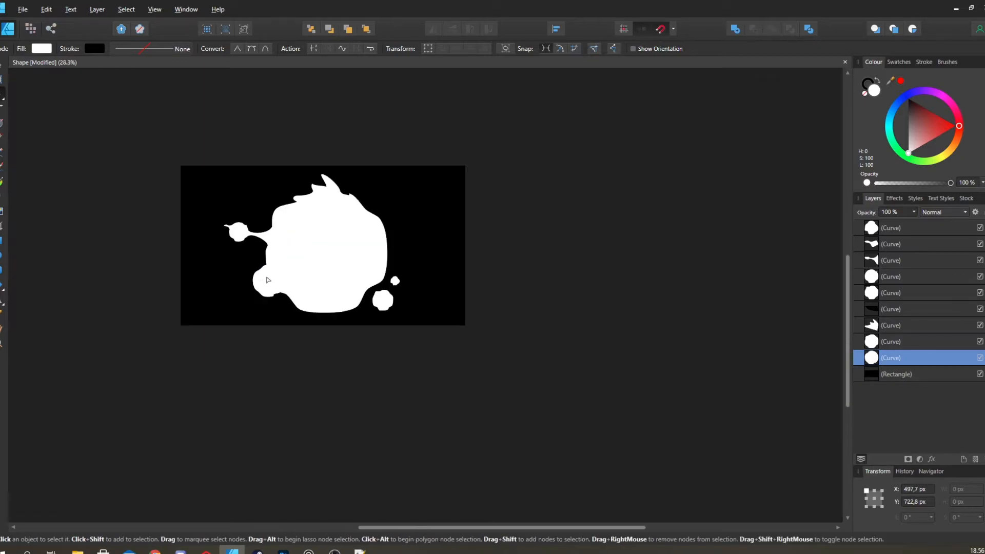
{"action": "key", "text": "v"}
{"action": "left_click", "coordinate": [478, 269]}
{"action": "scroll", "coordinate": [487, 302], "scroll_direction": "down", "scroll_amount": 3}
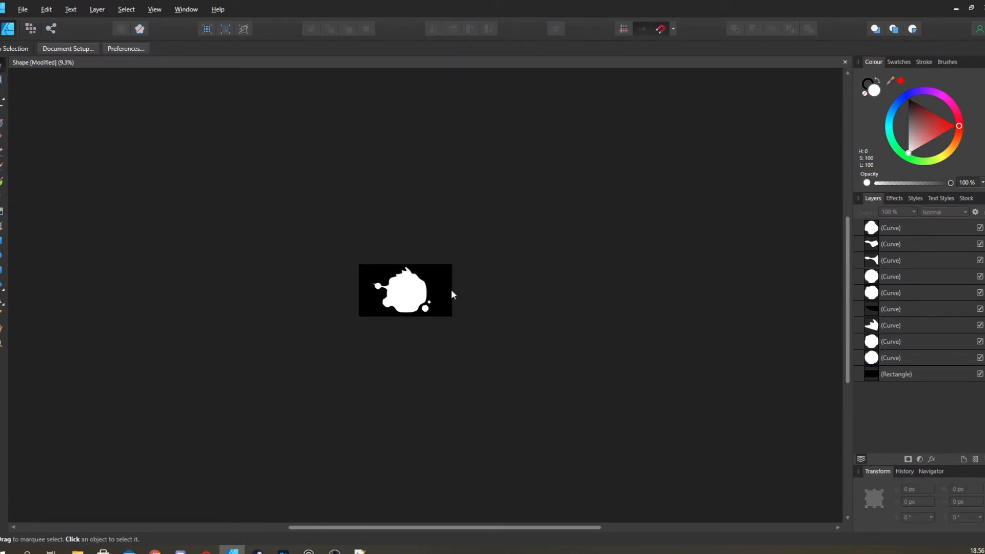
{"action": "scroll", "coordinate": [361, 324], "scroll_direction": "up", "scroll_amount": 6}
{"action": "left_click_drag", "start_coordinate": [365, 328], "coordinate": [315, 374]}
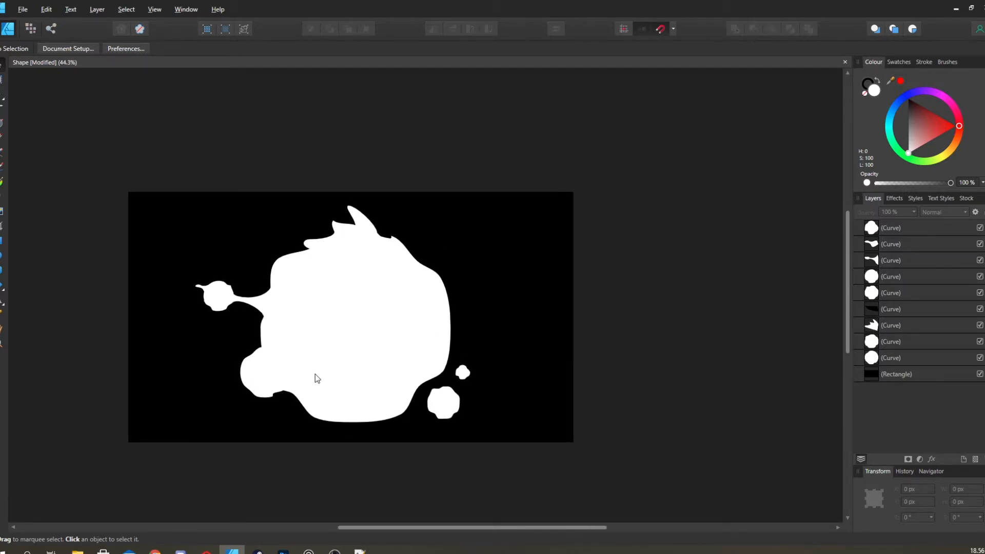
{"action": "scroll", "coordinate": [372, 342], "scroll_direction": "up", "scroll_amount": 2}
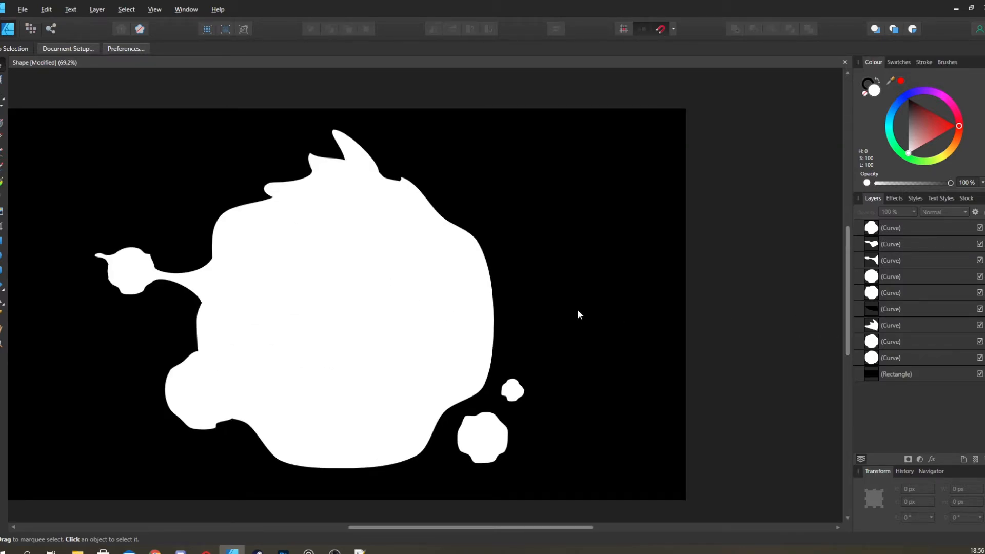
{"action": "left_click_drag", "start_coordinate": [473, 277], "coordinate": [567, 270]}
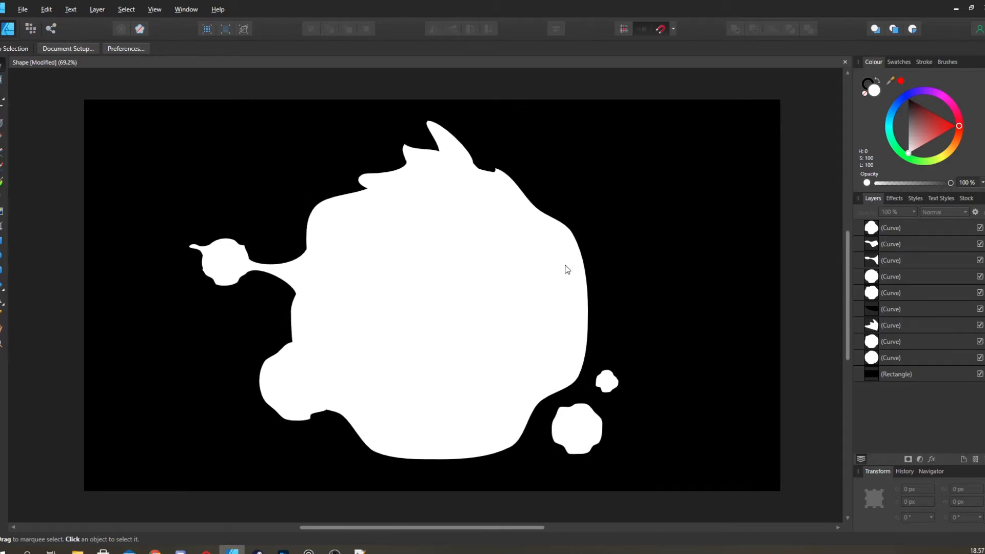
- Move the main blob beneath the lower-left circle in the stacking order and merge the two with the Add operation
{"action": "left_click", "coordinate": [897, 358]}
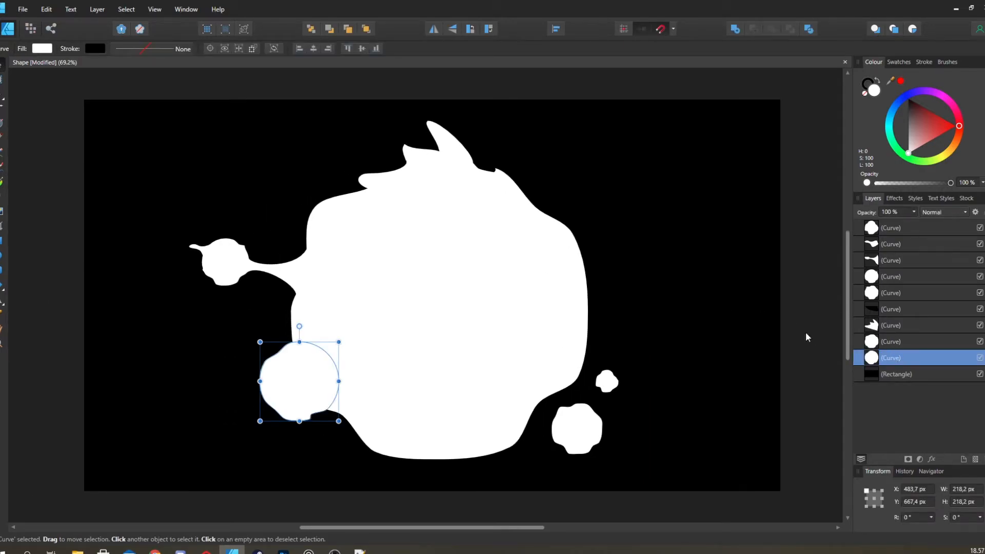
{"action": "left_click_drag", "start_coordinate": [900, 336], "coordinate": [861, 365]}
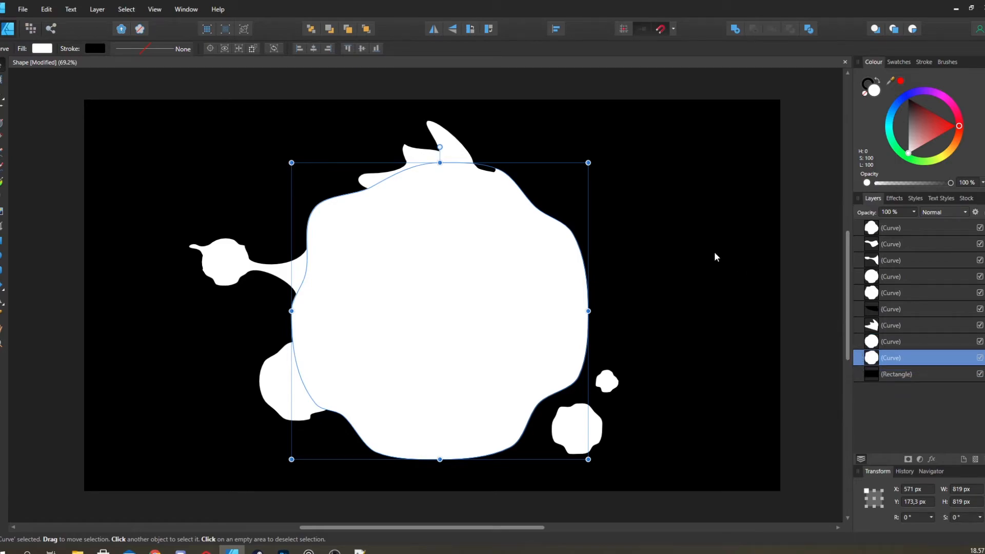
{"action": "left_click_drag", "start_coordinate": [660, 234], "coordinate": [580, 239]}
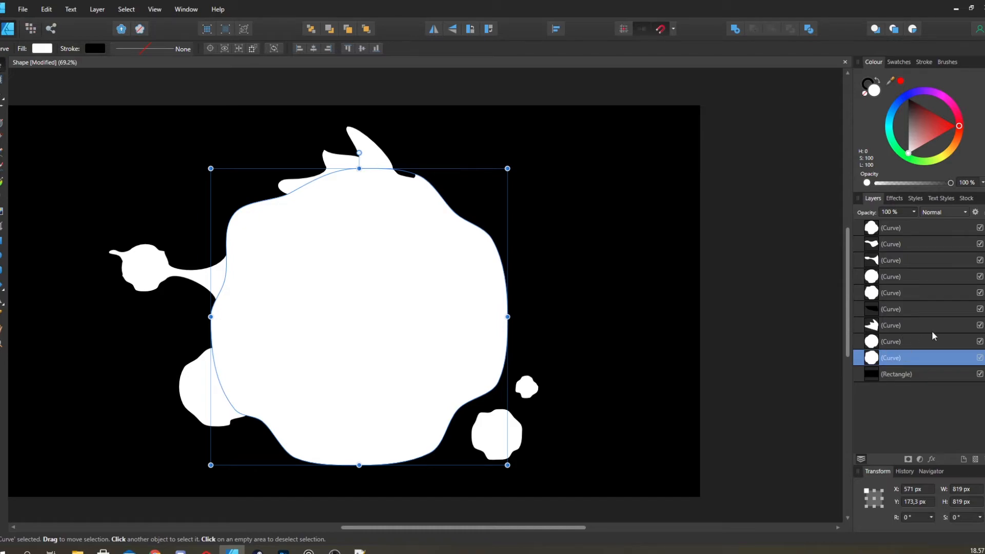
{"action": "left_click", "coordinate": [906, 341], "text": "shift"}
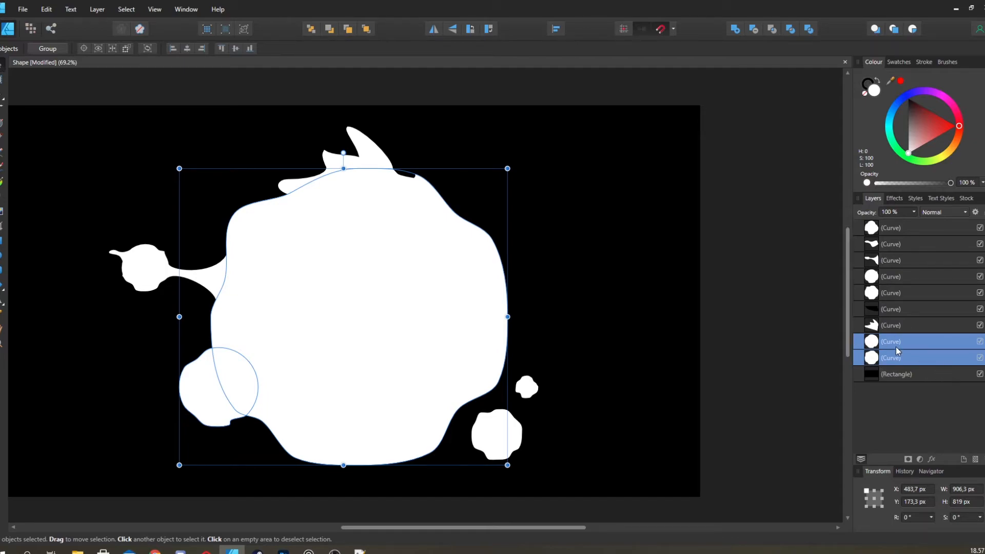
{"action": "left_click", "coordinate": [736, 30]}
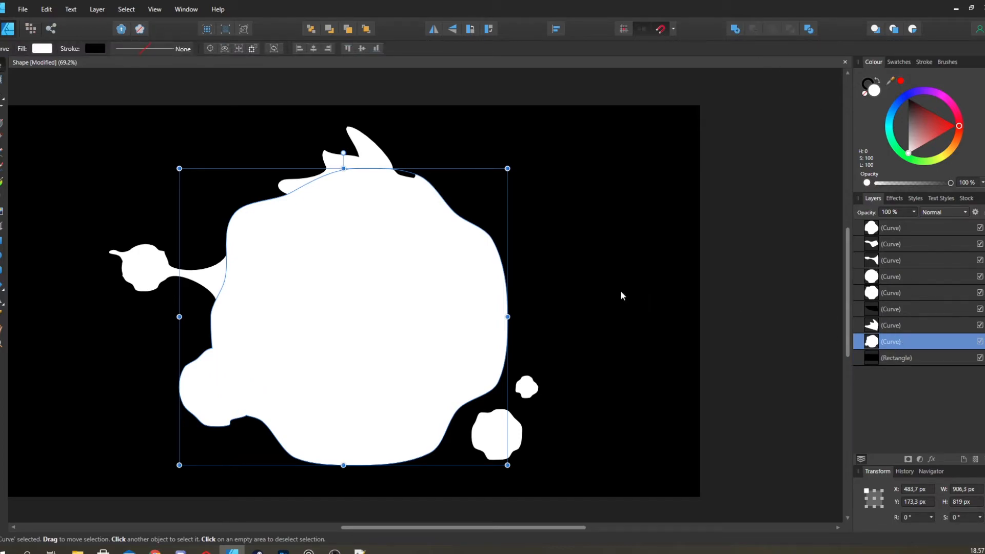
- Merge the spiky tufts curve into the main blob with the Add operation
{"action": "key", "text": "a"}
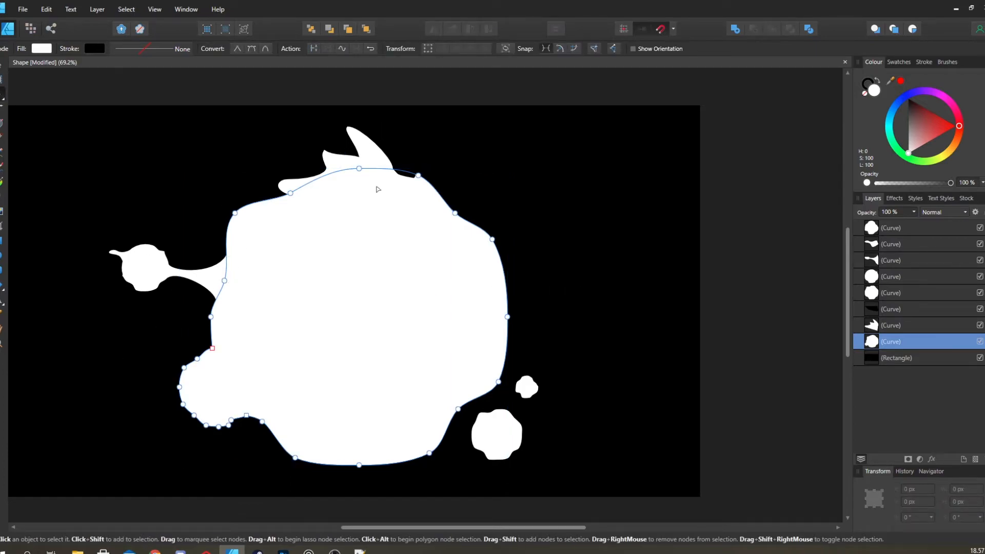
{"action": "left_click_drag", "start_coordinate": [316, 304], "coordinate": [335, 265]}
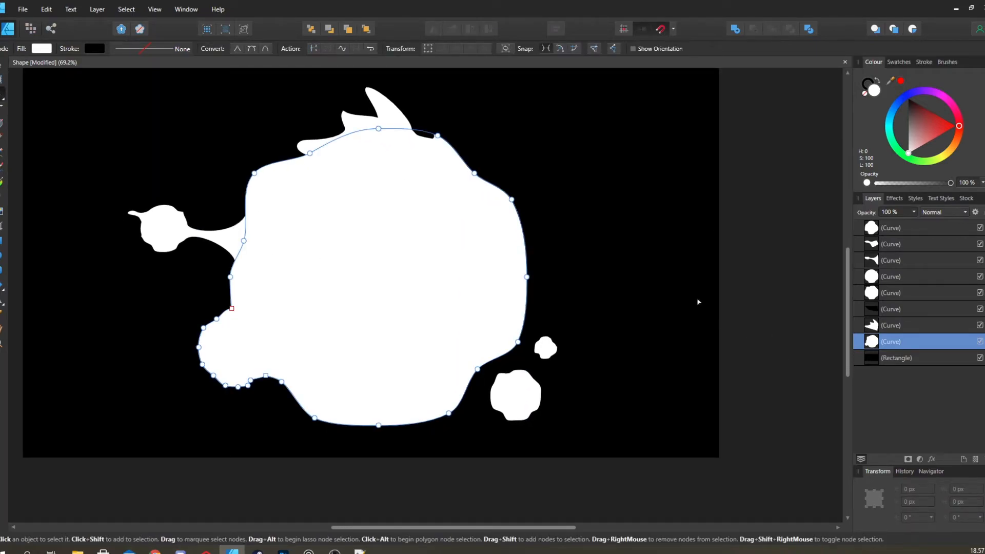
{"action": "key", "text": "v"}
{"action": "left_click", "coordinate": [921, 328], "text": "shift"}
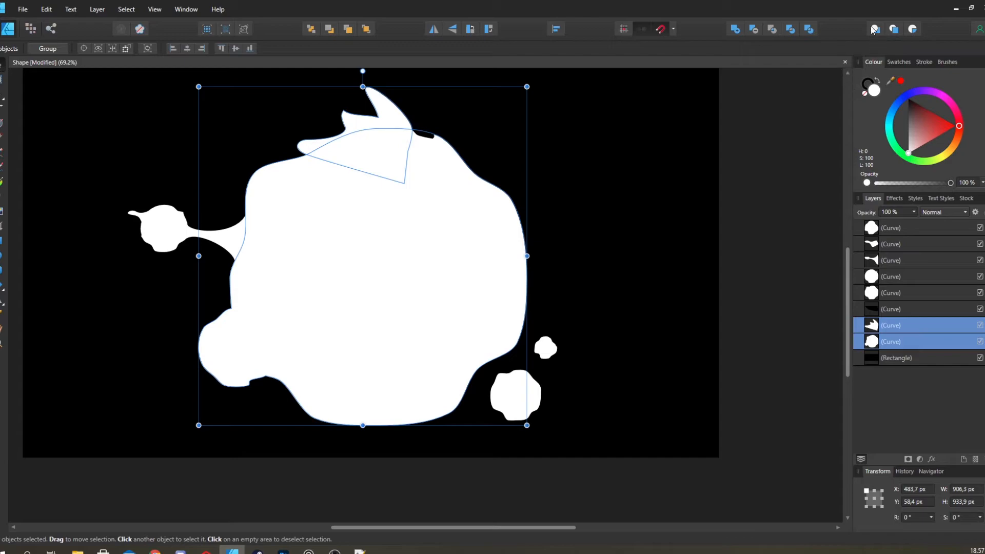
{"action": "left_click", "coordinate": [735, 29]}
{"action": "key", "text": "a"}
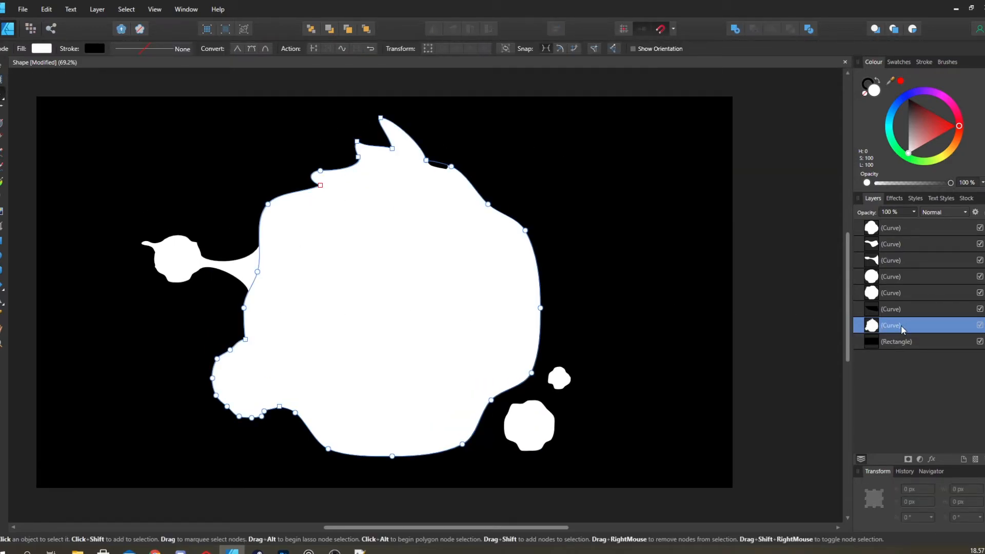
- Subtract the black cutout curve from the main blob and inspect the cut edge up close
{"action": "left_click_drag", "start_coordinate": [634, 263], "coordinate": [629, 281]}
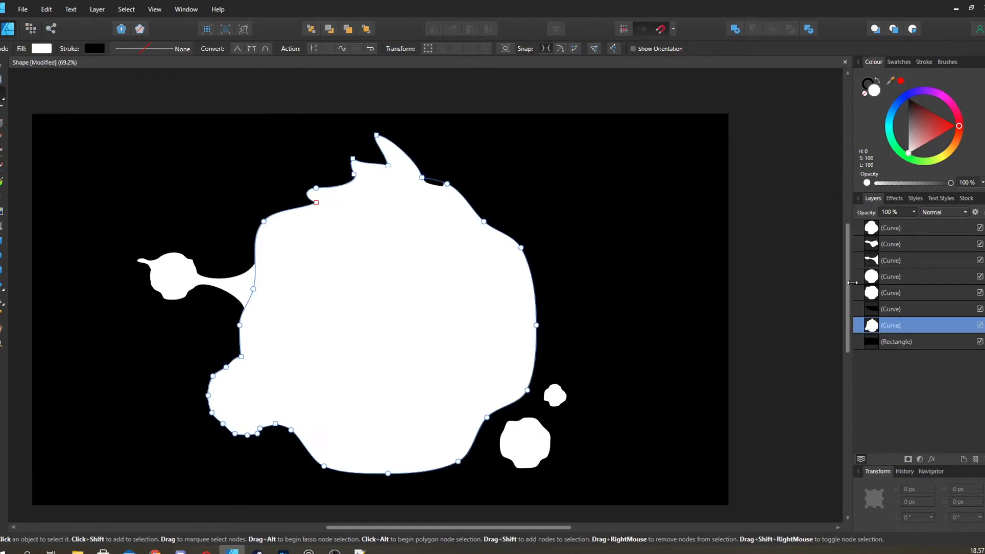
{"action": "left_click", "coordinate": [893, 309], "text": "shift"}
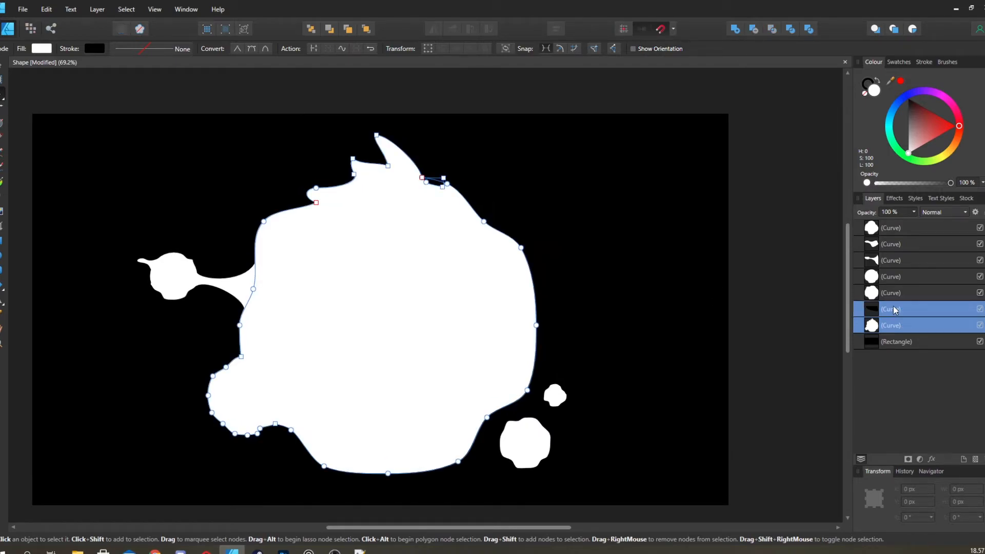
{"action": "left_click", "coordinate": [753, 29]}
{"action": "scroll", "coordinate": [465, 178], "scroll_direction": "up", "scroll_amount": 5}
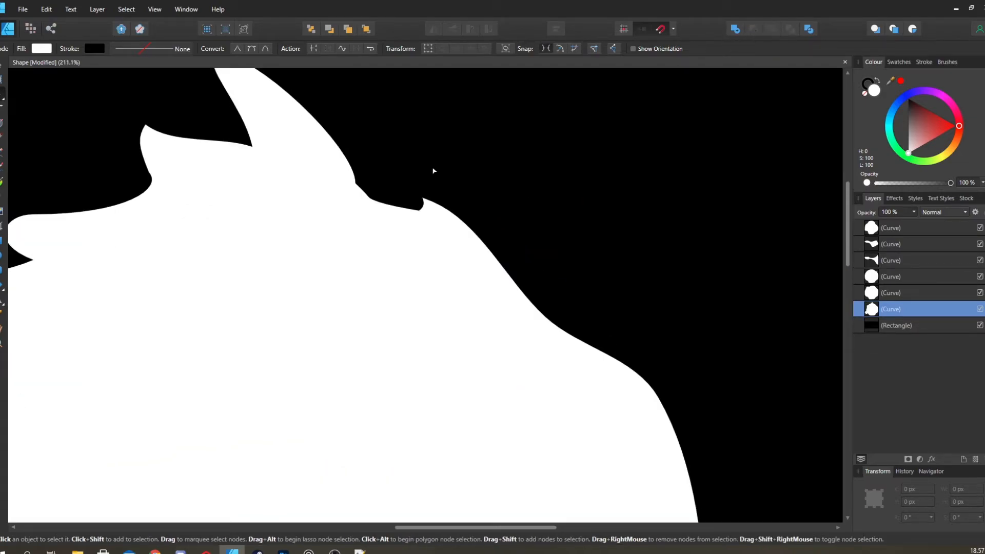
{"action": "scroll", "coordinate": [340, 187], "scroll_direction": "up", "scroll_amount": 6}
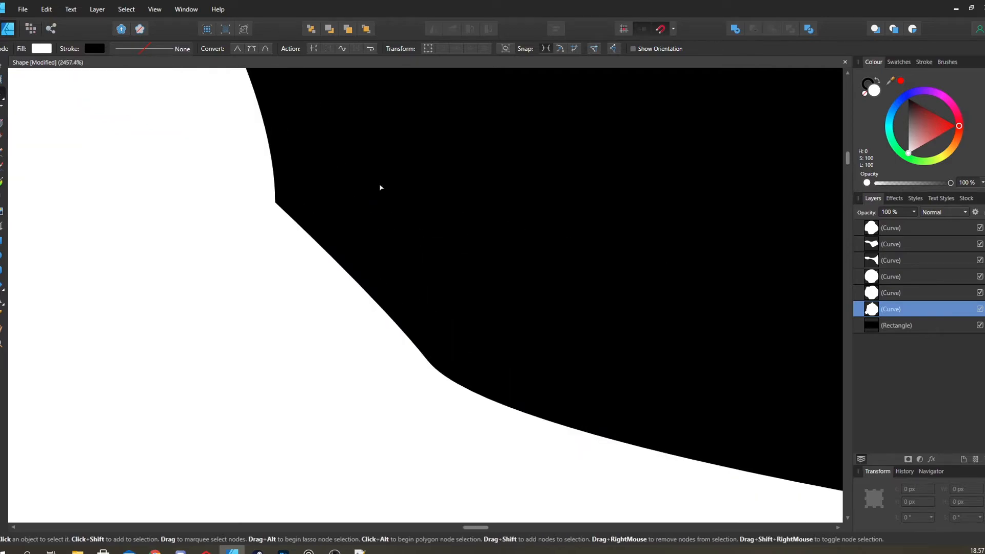
{"action": "scroll", "coordinate": [276, 219], "scroll_direction": "down", "scroll_amount": 10}
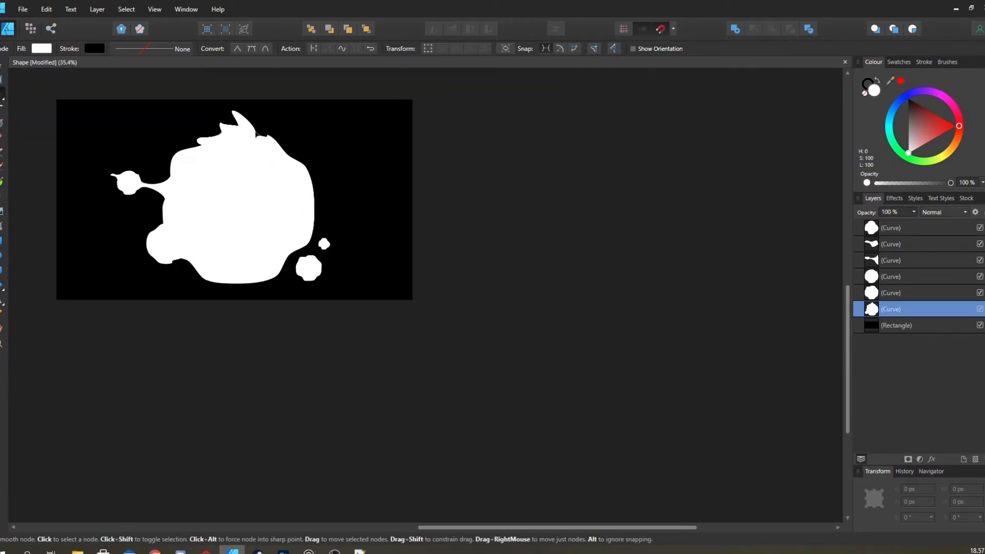
{"action": "scroll", "coordinate": [361, 187], "scroll_direction": "up", "scroll_amount": 4}
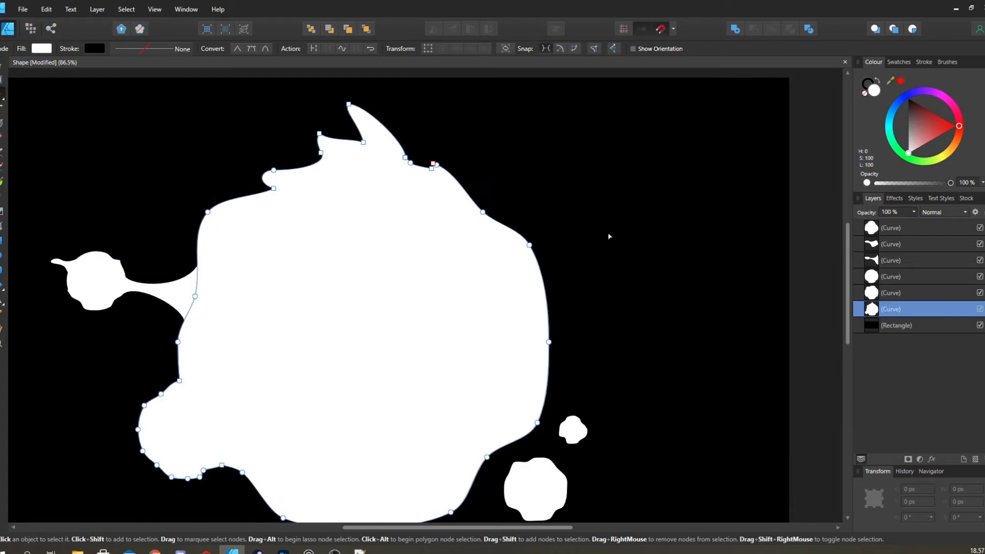
- Select all the white curves above the background rectangle and merge them into one object with the Add operation
{"action": "left_click_drag", "start_coordinate": [601, 241], "coordinate": [484, 216]}
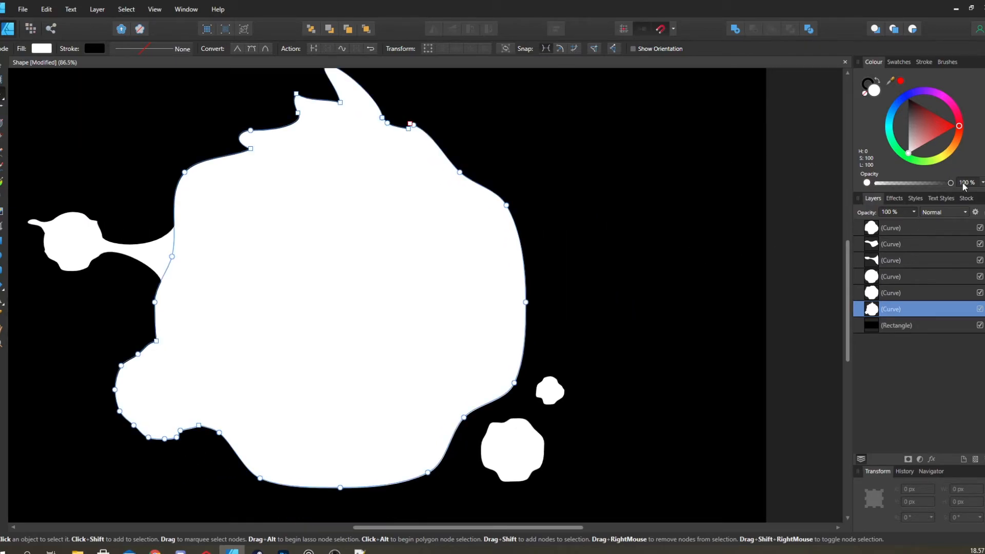
{"action": "left_click", "coordinate": [919, 228], "text": "shift"}
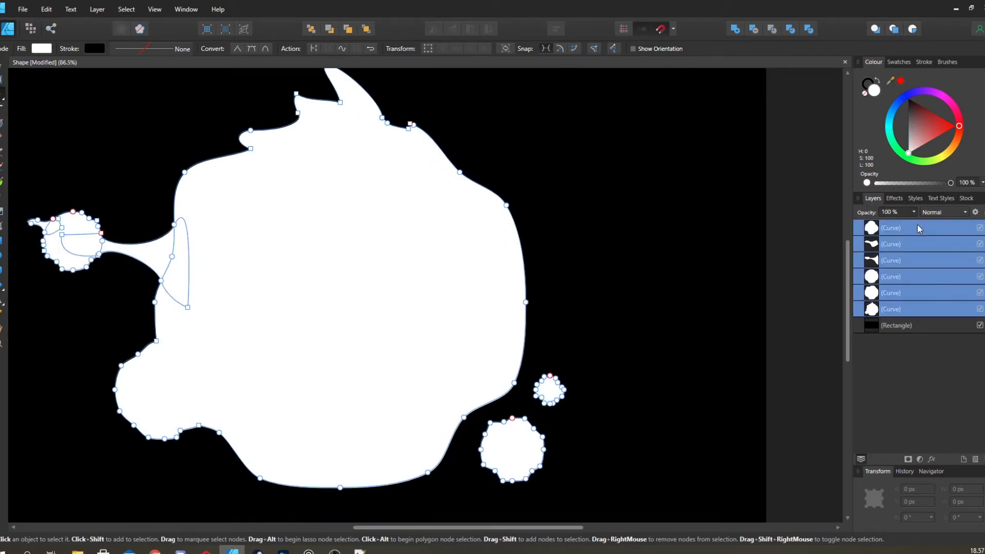
{"action": "left_click", "coordinate": [734, 31]}
{"action": "scroll", "coordinate": [538, 128], "scroll_direction": "down", "scroll_amount": 4}
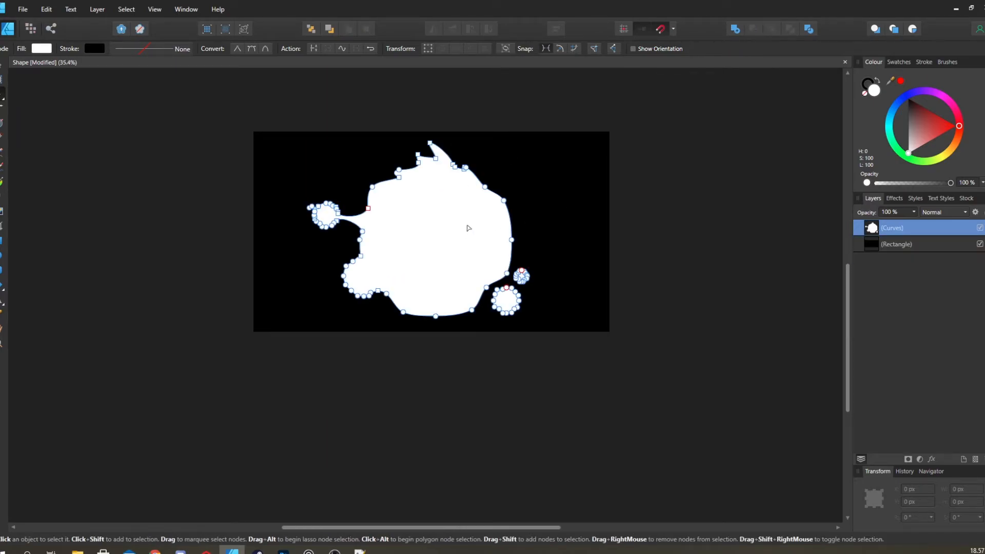
{"action": "key", "text": "v"}
- Draw a closed crescent-shaped curve with the Pen tool across the white shape's upper-left edge, between the bridge and the tufts
{"action": "scroll", "coordinate": [503, 235], "scroll_direction": "up", "scroll_amount": 3}
{"action": "scroll", "coordinate": [506, 238], "scroll_direction": "up", "scroll_amount": 3}
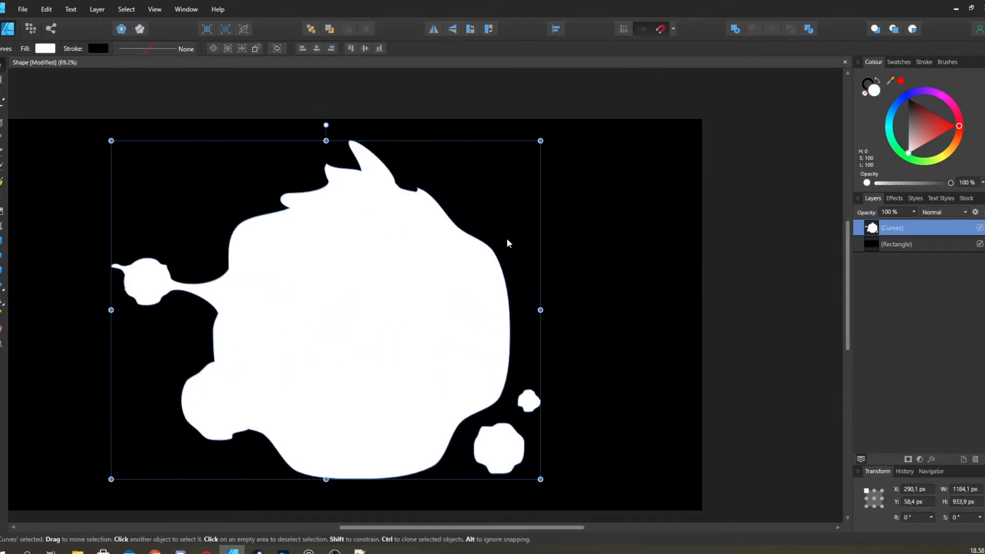
{"action": "key", "text": "p"}
{"action": "scroll", "coordinate": [277, 216], "scroll_direction": "up", "scroll_amount": 4}
{"action": "left_click_drag", "start_coordinate": [107, 300], "coordinate": [136, 282]}
{"action": "left_click_drag", "start_coordinate": [182, 197], "coordinate": [98, 206]}
{"action": "left_click_drag", "start_coordinate": [70, 263], "coordinate": [239, 248]}
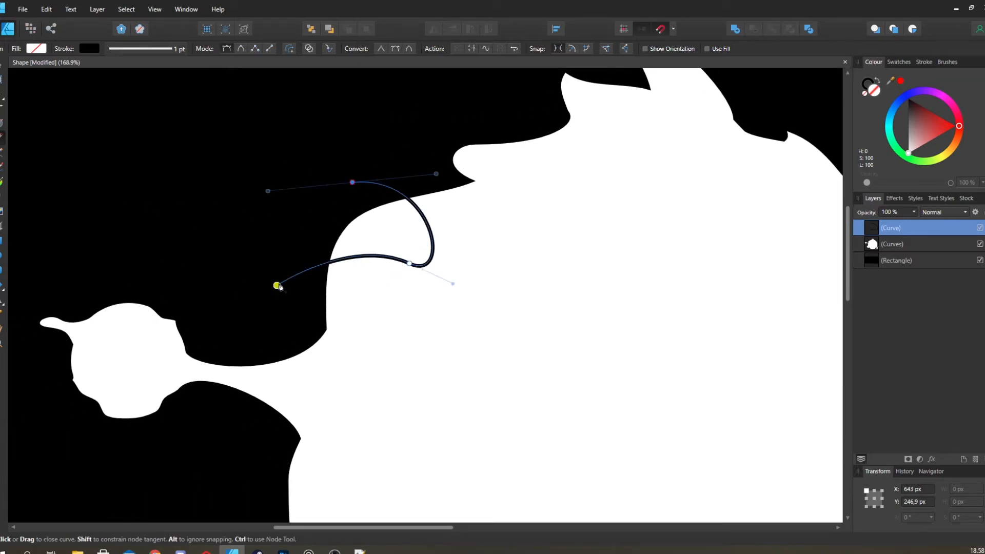
{"action": "left_click_drag", "start_coordinate": [277, 287], "coordinate": [306, 267]}
- Remove the crescent curve's stroke, fill it with black, and inspect it against the white silhouette
{"action": "left_click", "coordinate": [185, 49]}
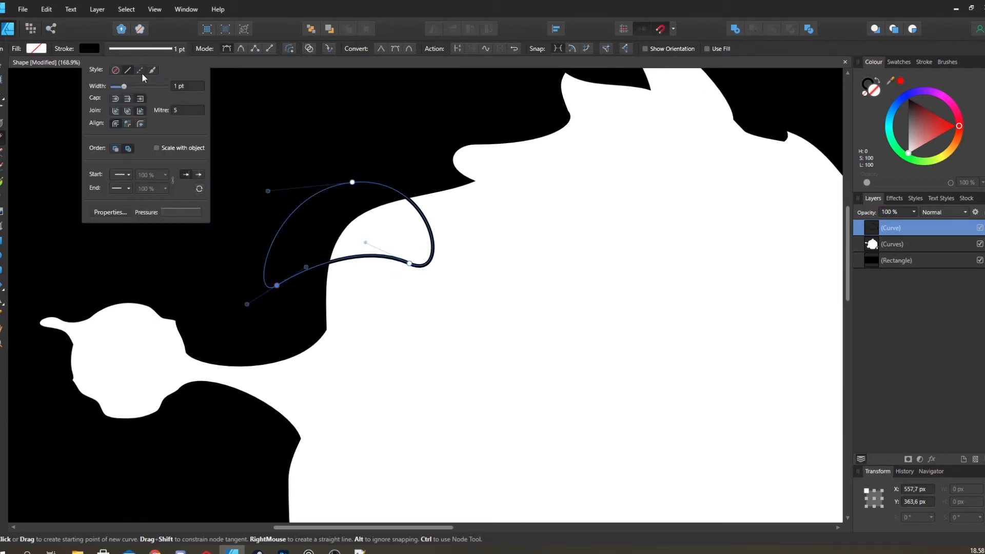
{"action": "left_click", "coordinate": [116, 70]}
{"action": "left_click", "coordinate": [35, 50]}
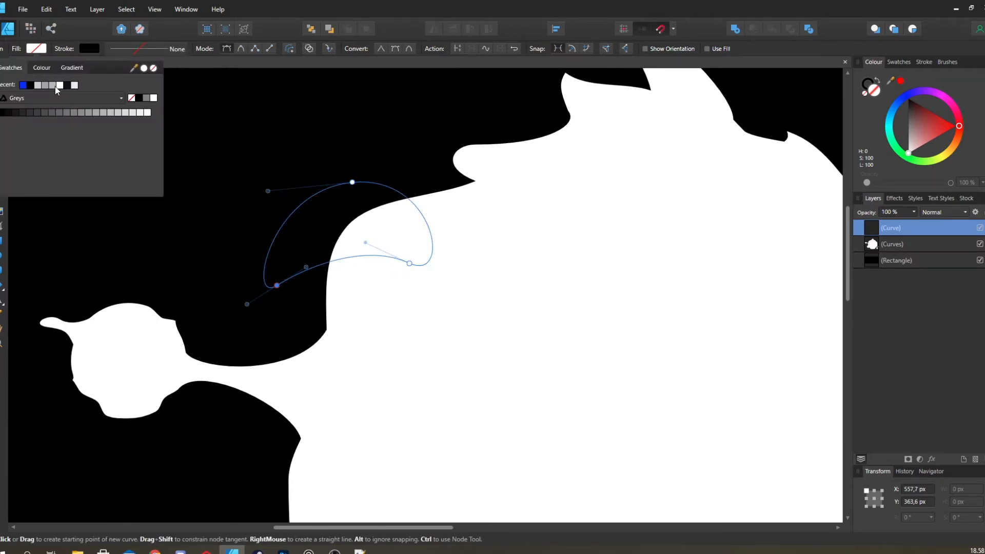
{"action": "left_click", "coordinate": [32, 86]}
{"action": "scroll", "coordinate": [287, 185], "scroll_direction": "down", "scroll_amount": 6}
{"action": "key", "text": "v"}
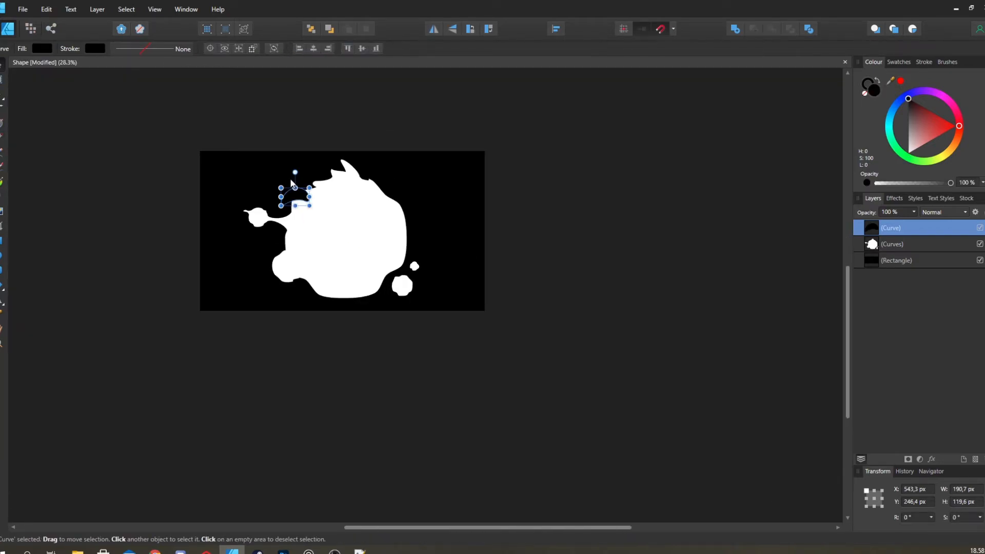
{"action": "scroll", "coordinate": [290, 181], "scroll_direction": "up", "scroll_amount": 6}
{"action": "scroll", "coordinate": [586, 268], "scroll_direction": "down", "scroll_amount": 5}
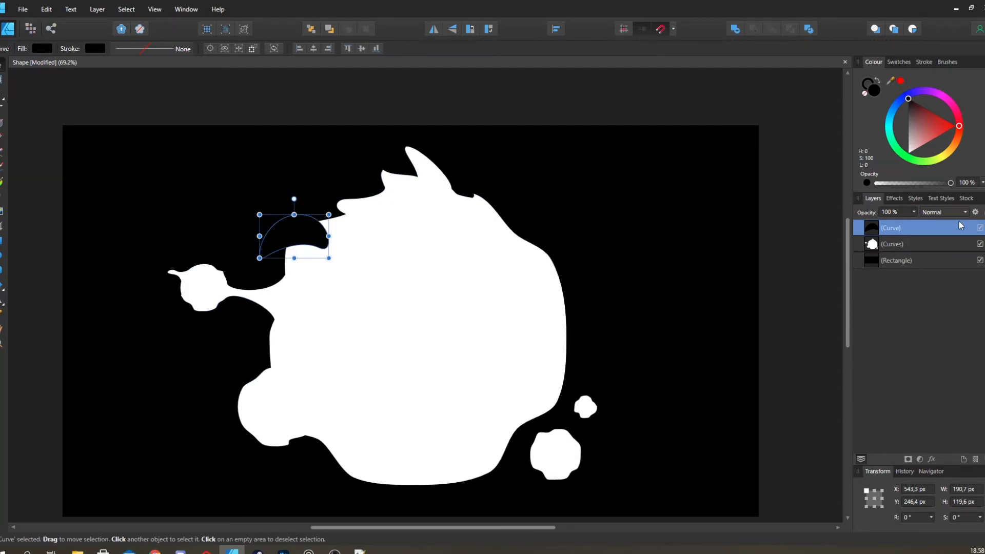
- Subtract the black crescent curve from the white shape, then undo the subtraction
{"action": "left_click", "coordinate": [939, 250], "text": "shift"}
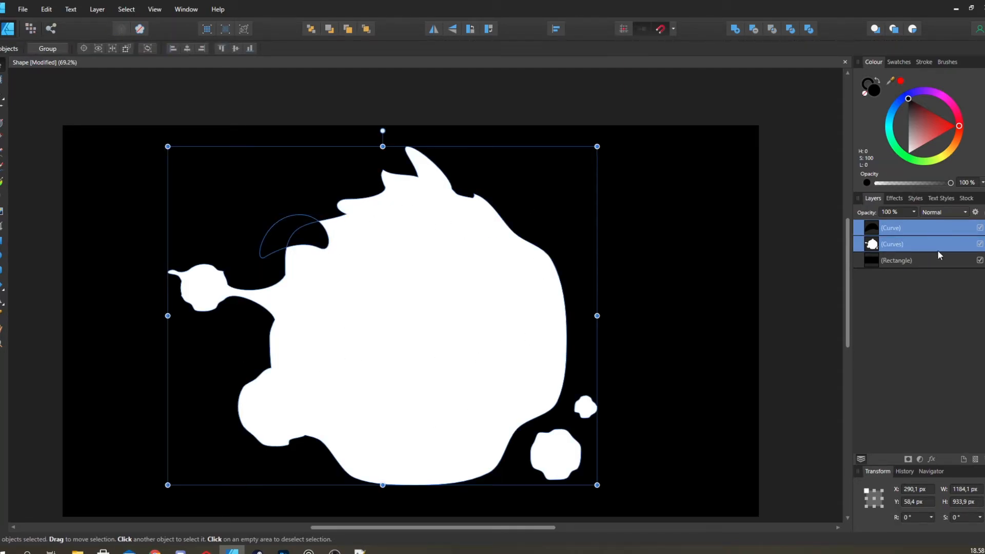
{"action": "left_click", "coordinate": [753, 30]}
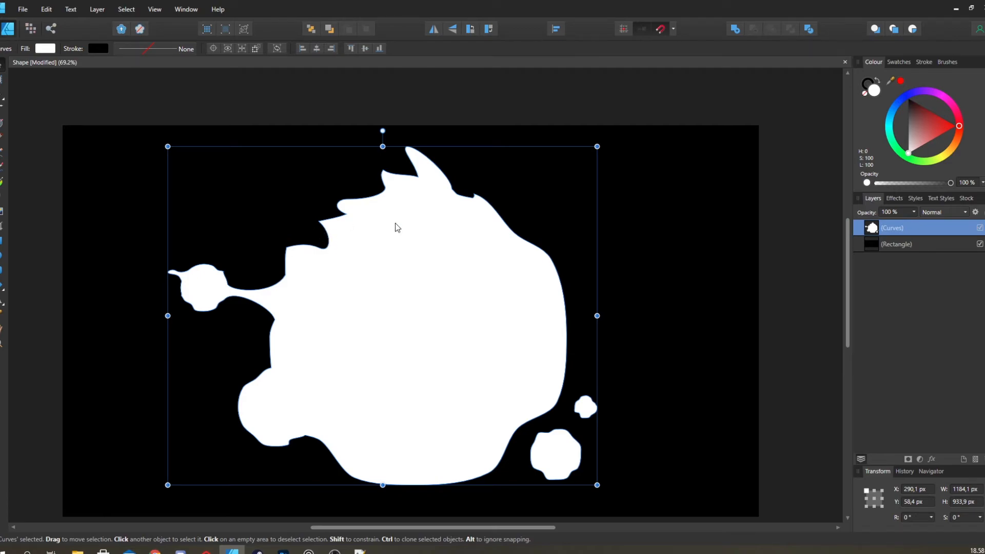
{"action": "key", "text": "ctrl+z"}
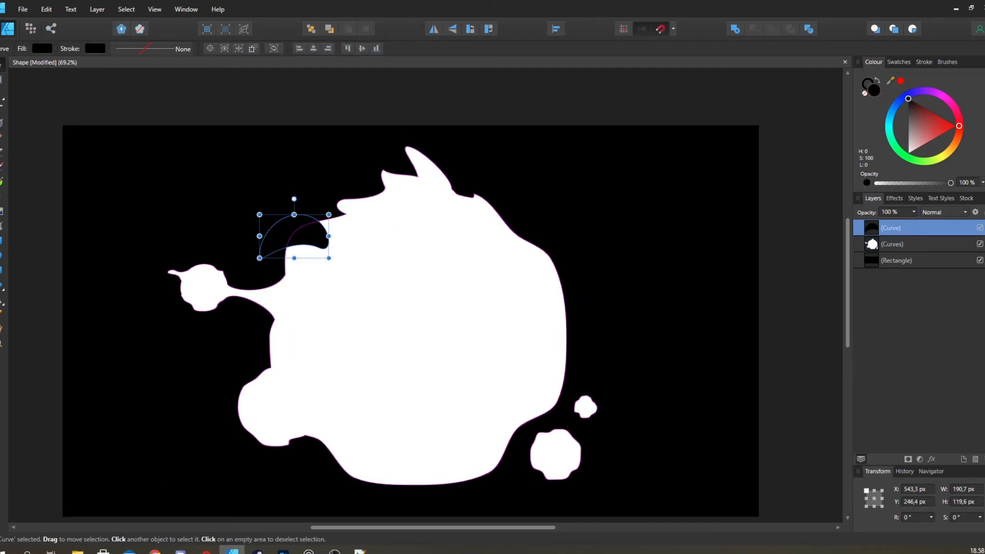
- Fill the crescent curve with mid-grey and move it beneath the white shape in the stacking order
{"action": "left_click", "coordinate": [35, 48]}
{"action": "left_click", "coordinate": [58, 143]}
{"action": "left_click_drag", "start_coordinate": [58, 143], "coordinate": [56, 138]}
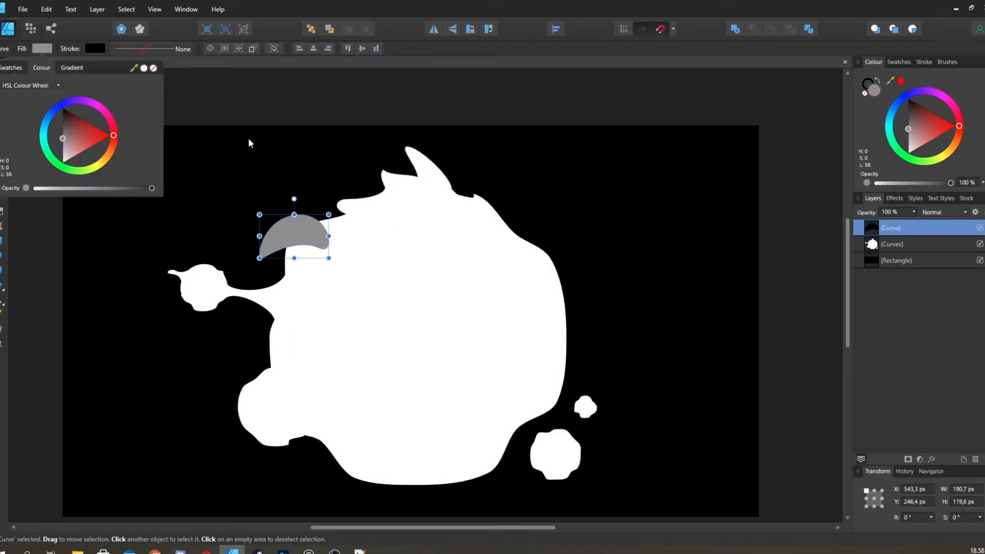
{"action": "mouse_move", "coordinate": [890, 229]}
{"action": "left_mouse_down"}
{"action": "mouse_move", "coordinate": [895, 247]}
{"action": "mouse_move", "coordinate": [874, 250]}
{"action": "left_mouse_up"}
- Try the Subtract operation with the white shape above the grey crescent, then undo it
{"action": "left_click", "coordinate": [905, 227], "text": "shift"}
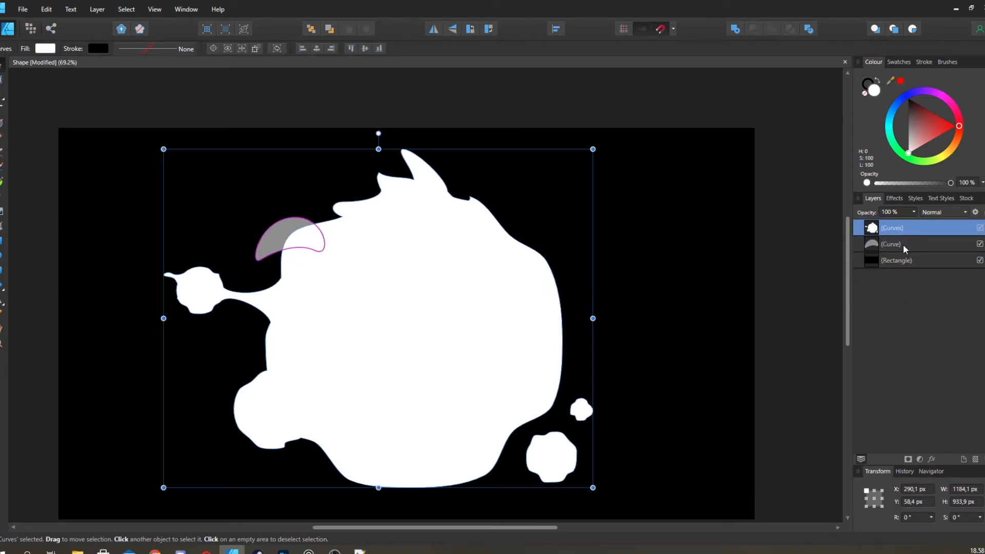
{"action": "left_click", "coordinate": [753, 29]}
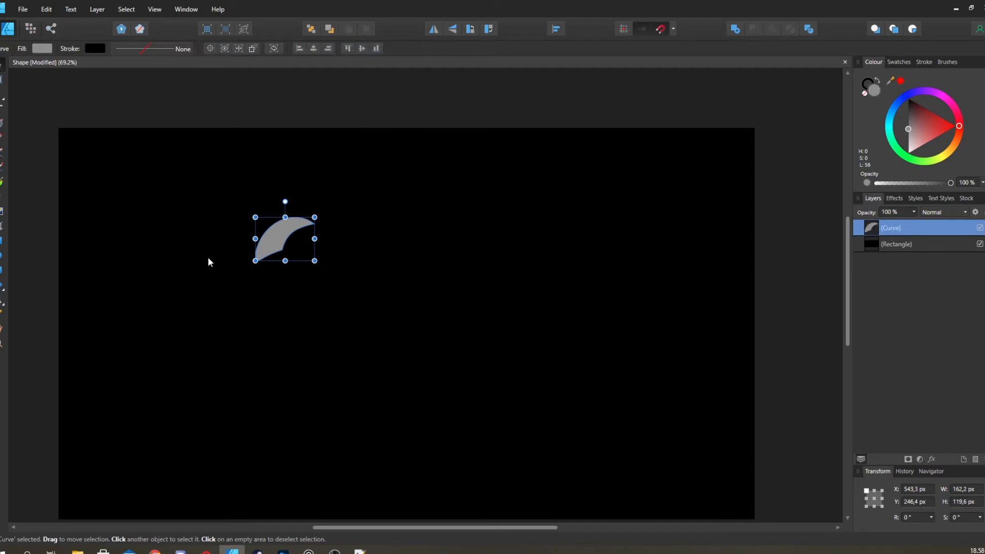
{"action": "key", "text": "ctrl+z"}
- Delete the grey crescent curve lying beneath the white shape
{"action": "left_click", "coordinate": [892, 229]}
{"action": "left_click", "coordinate": [901, 245]}
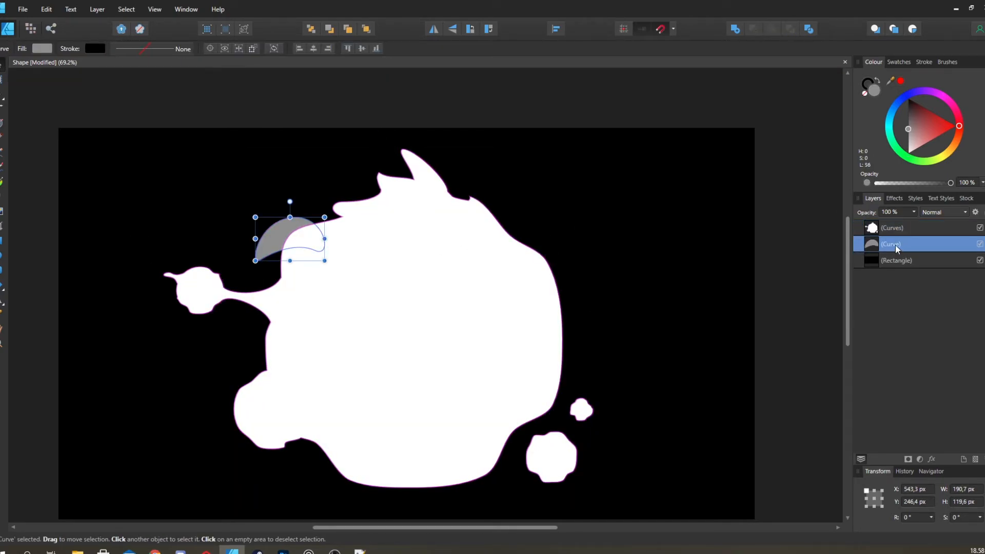
{"action": "key", "text": "Delete"}
{"action": "left_click_drag", "start_coordinate": [575, 309], "coordinate": [379, 315]}
{"action": "scroll", "coordinate": [378, 314], "scroll_direction": "down", "scroll_amount": 3}
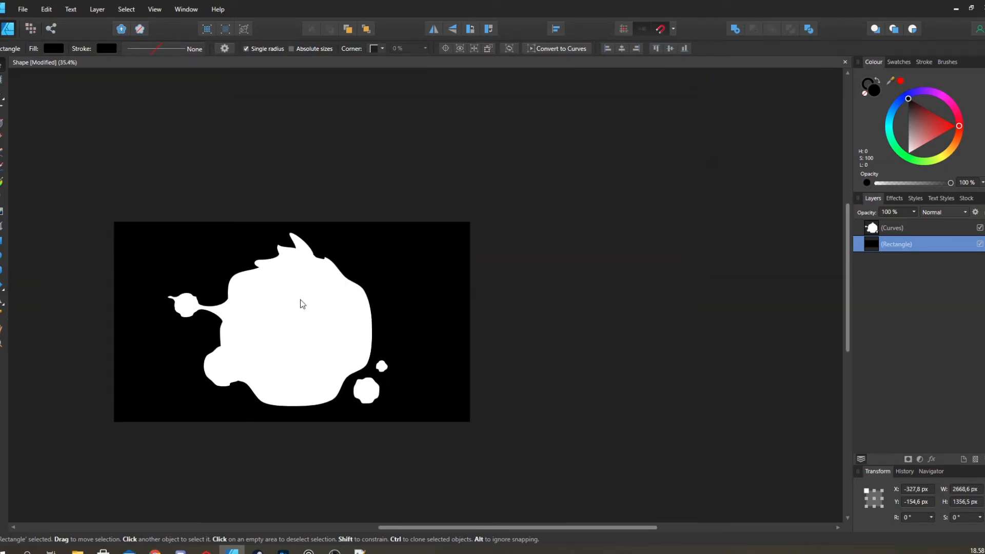
{"action": "left_click_drag", "start_coordinate": [294, 299], "coordinate": [427, 292]}
{"action": "left_click_drag", "start_coordinate": [515, 283], "coordinate": [421, 283]}
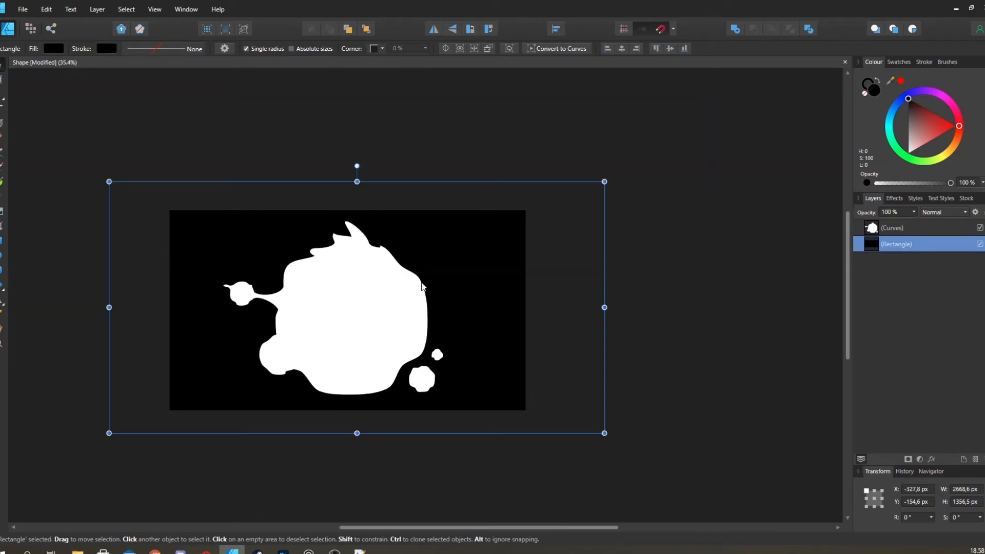
{"action": "scroll", "coordinate": [328, 277], "scroll_direction": "down", "scroll_amount": 2}
{"action": "scroll", "coordinate": [327, 277], "scroll_direction": "up", "scroll_amount": 3}
{"action": "left_click_drag", "start_coordinate": [283, 251], "coordinate": [351, 240]}
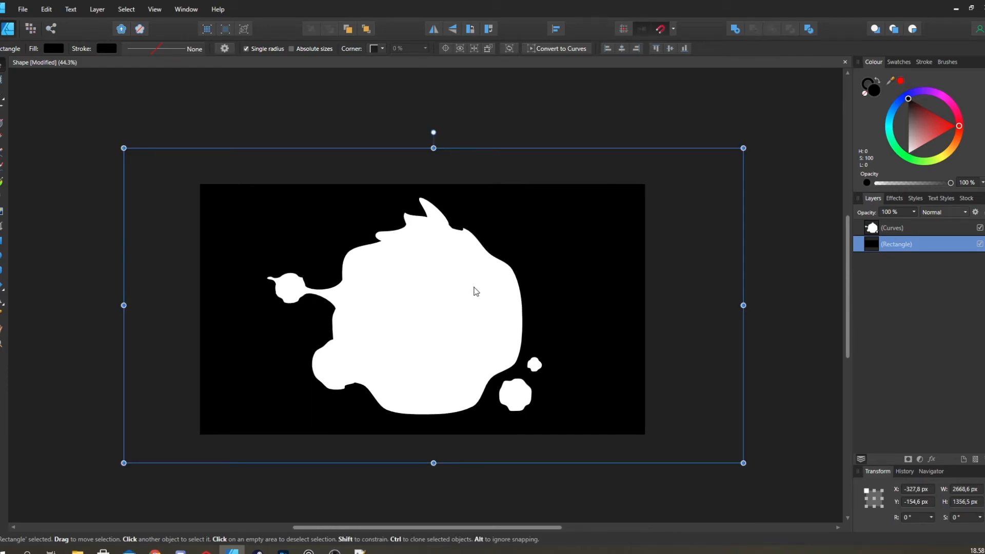
- Export the whole document as a PNG with the height set to 720 px
{"action": "key", "text": "ctrl+alt+shift+w"}
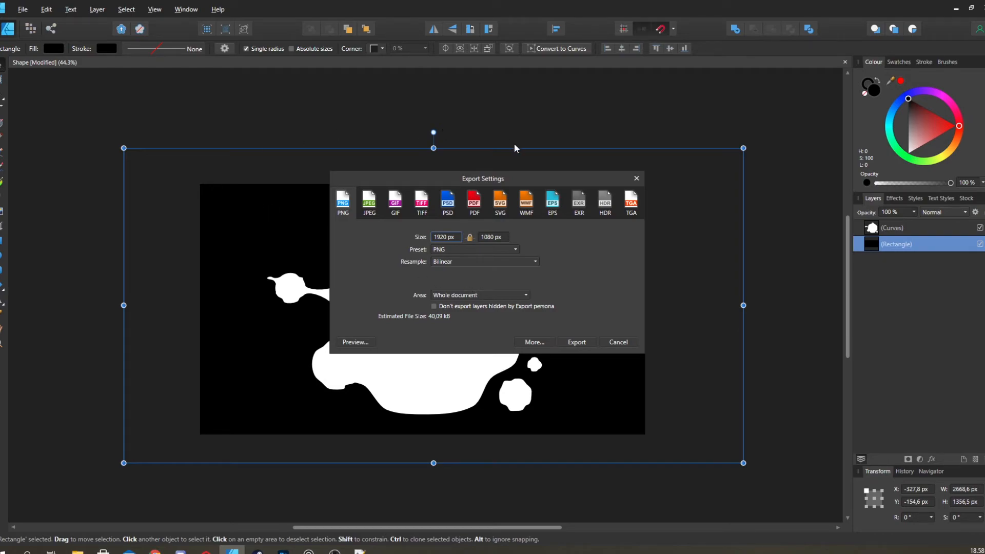
{"action": "left_click", "coordinate": [503, 235]}
{"action": "type", "text": "7"}
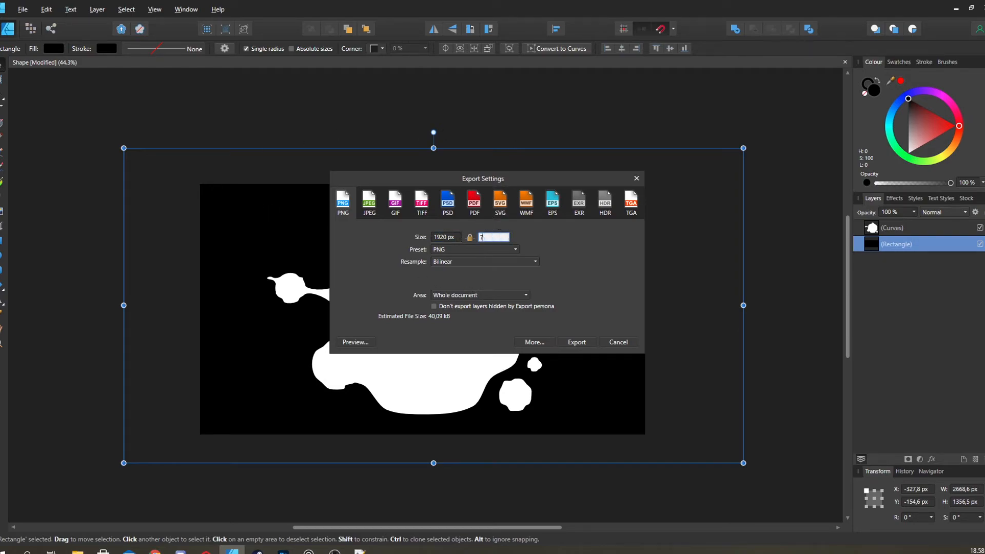
{"action": "type", "text": "20"}
{"action": "key", "text": "Return"}
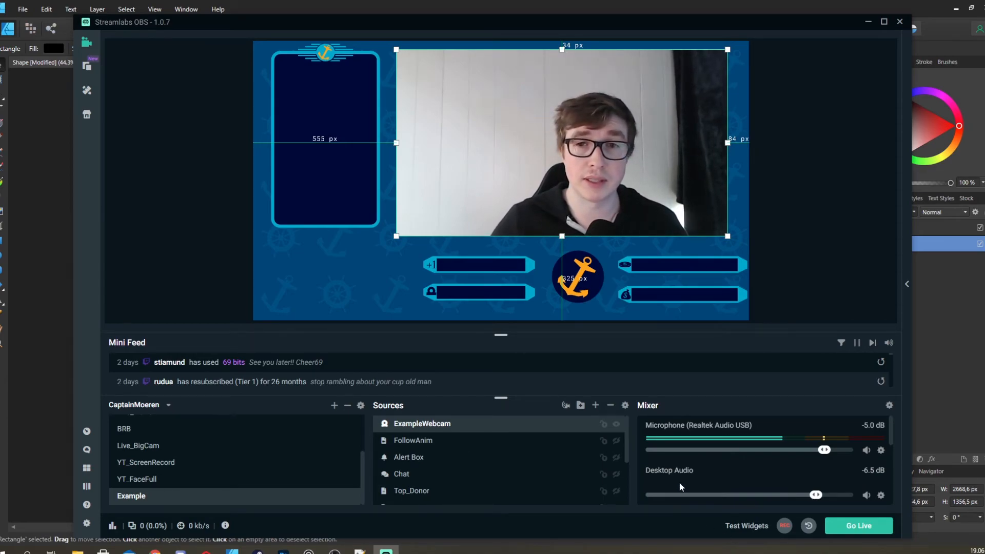
- In Streamlabs OBS, open the filters of the ExampleWebcam source and add an Image Mask/Blend filter
{"action": "right_click", "coordinate": [444, 428]}
{"action": "left_click", "coordinate": [500, 301]}
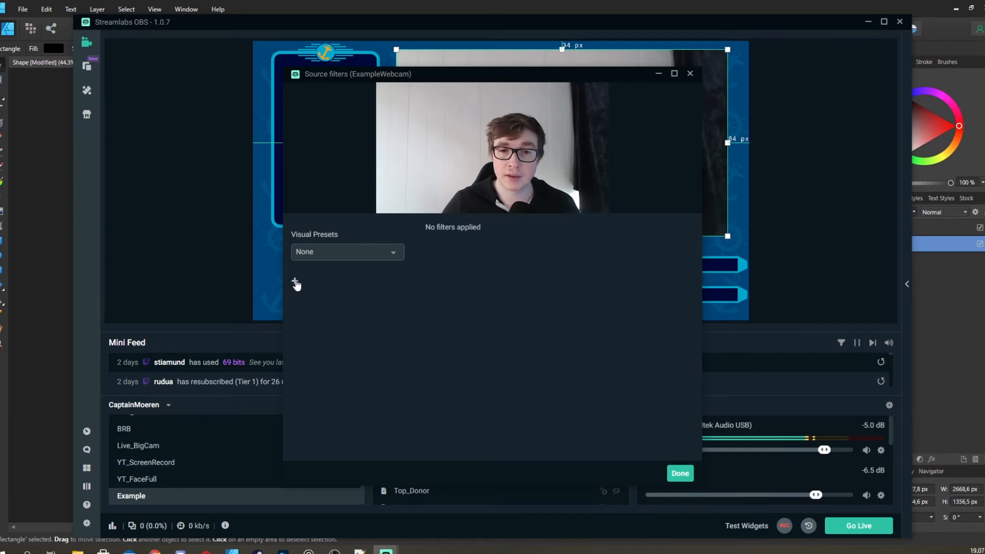
{"action": "left_click", "coordinate": [294, 281]}
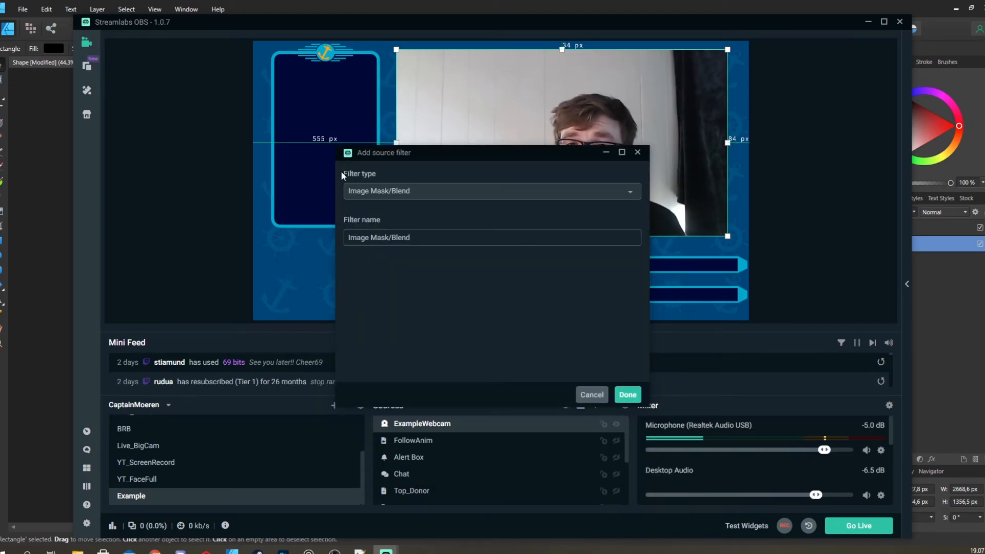
{"action": "left_click", "coordinate": [442, 197]}
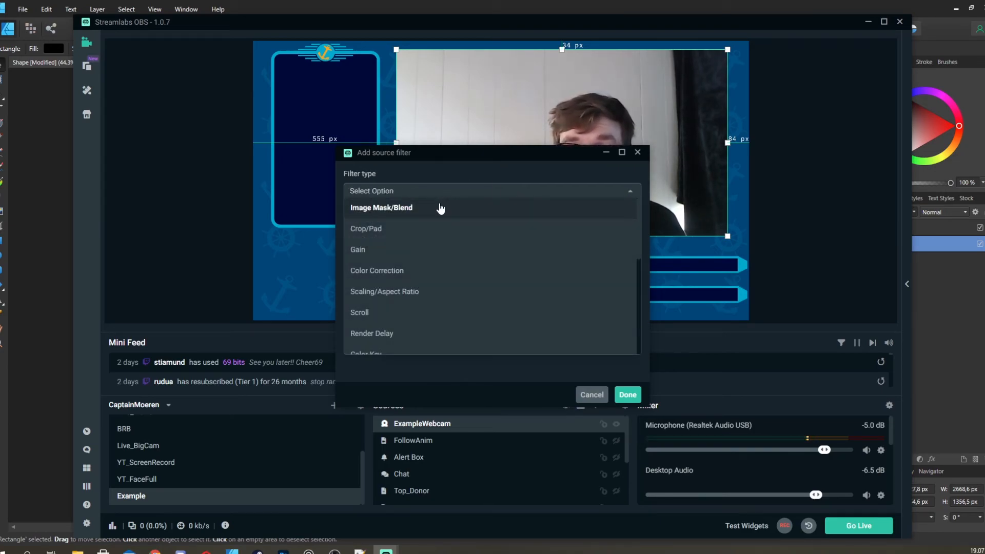
{"action": "left_click", "coordinate": [418, 212]}
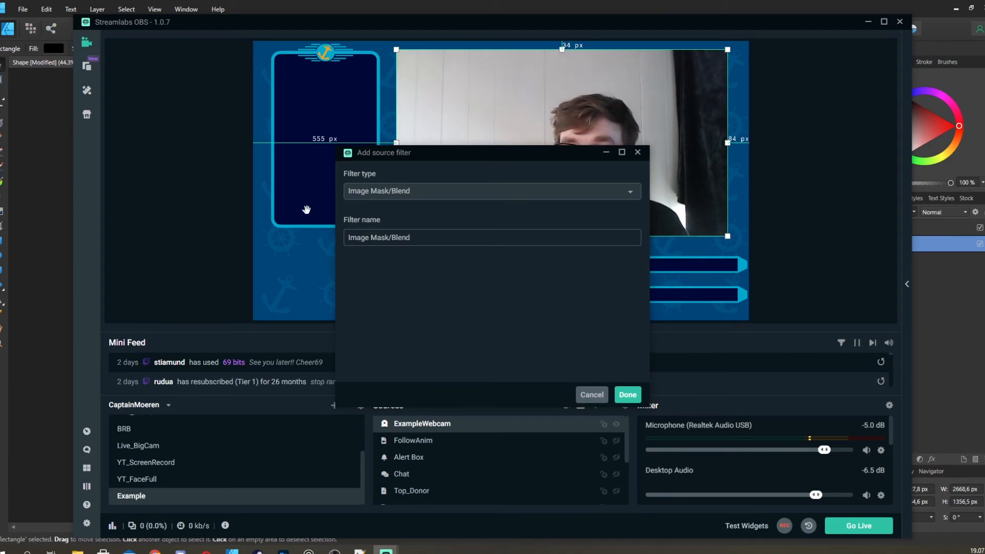
{"action": "left_click", "coordinate": [627, 394]}
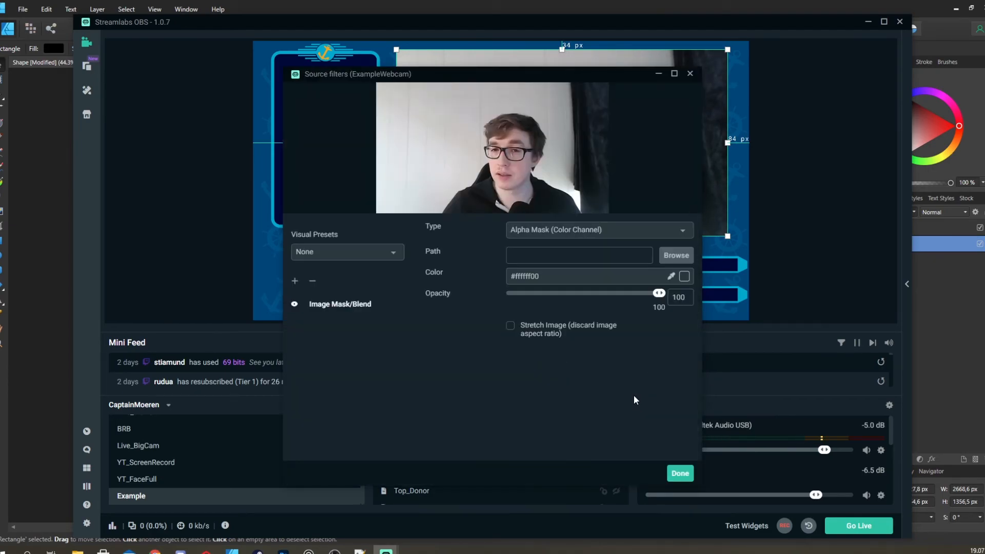
- Set the filter's type to Alpha Mask (Color Channel), load the exported blob image as the mask, and close the filters
{"action": "left_click", "coordinate": [583, 235]}
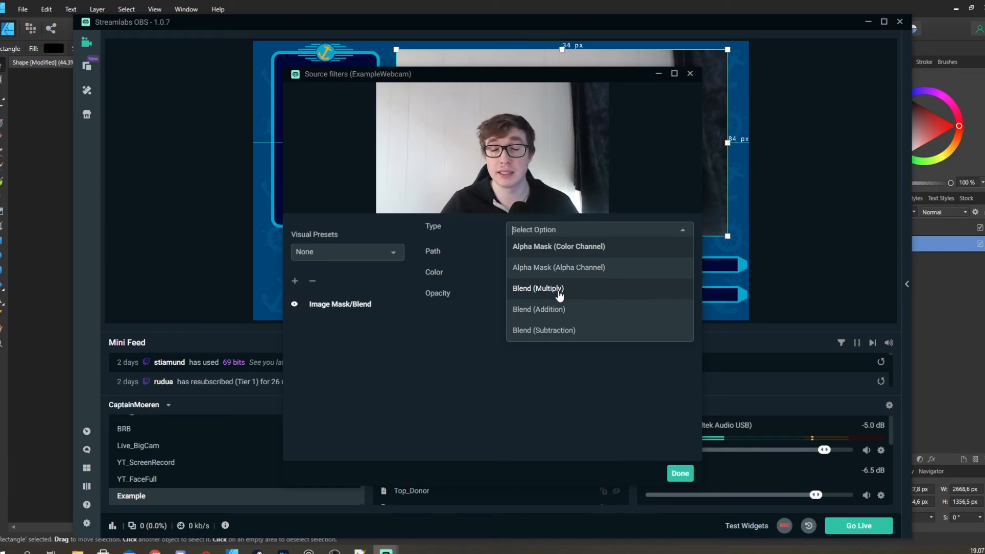
{"action": "left_click", "coordinate": [560, 250]}
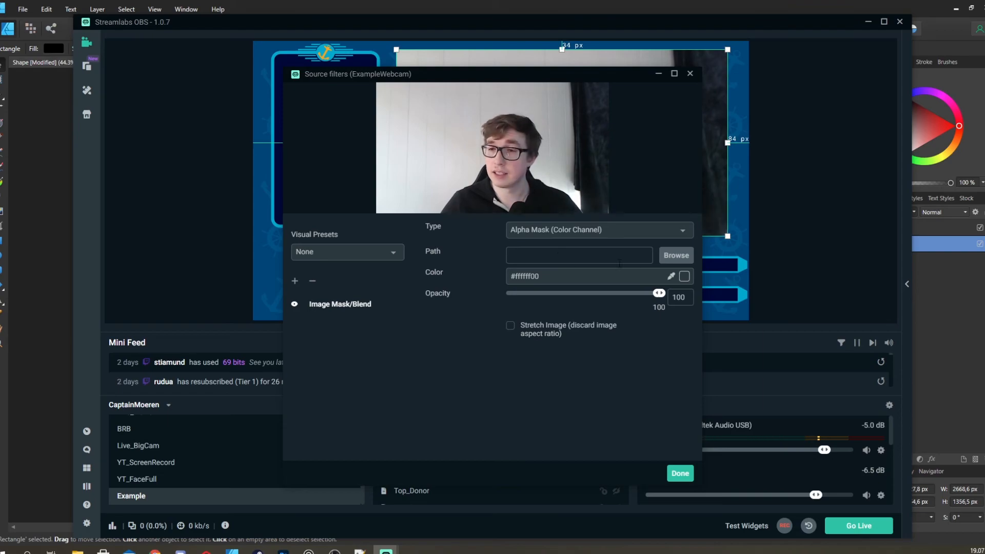
{"action": "left_click", "coordinate": [676, 256]}
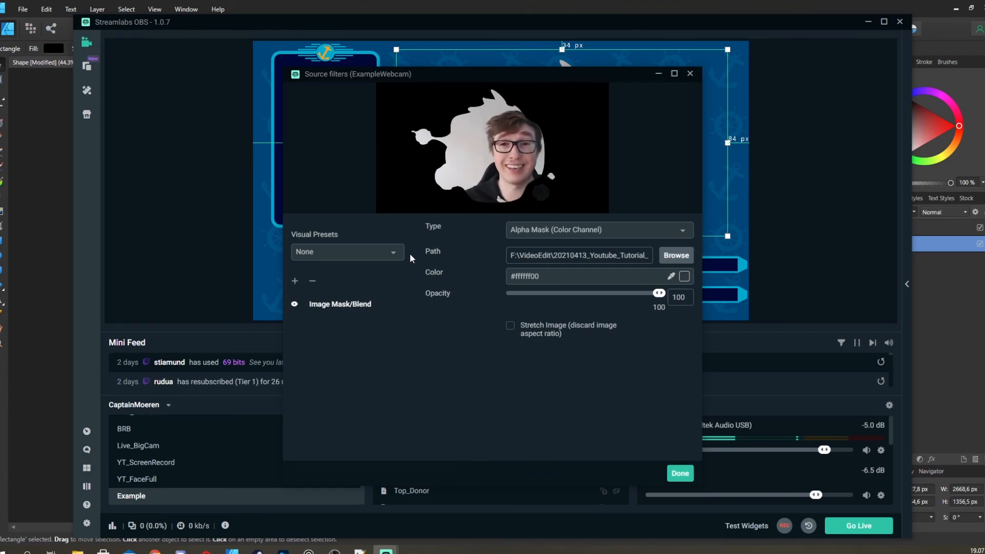
{"action": "left_click", "coordinate": [680, 472]}
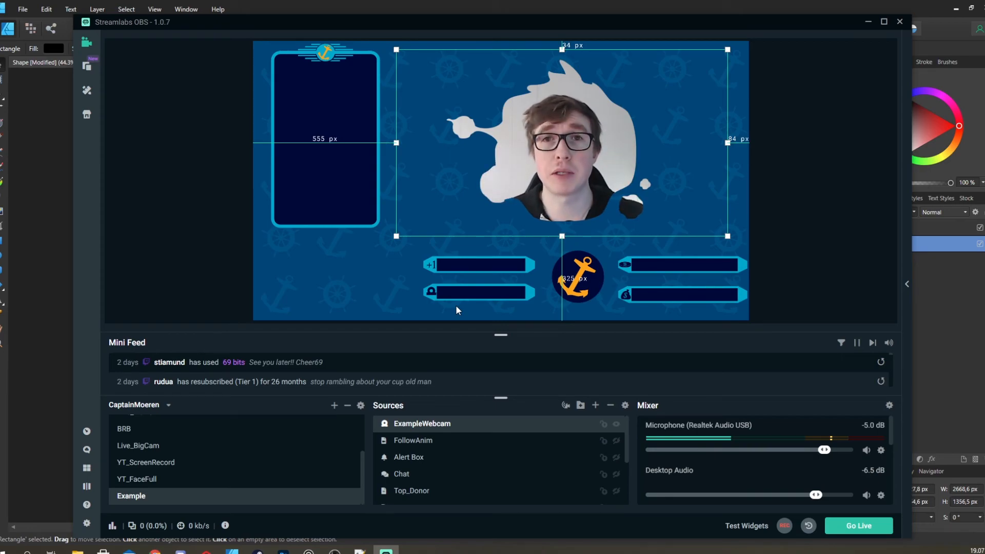
- Switch the Stretch Image option on and back off in the ExampleWebcam source's mask filter, then close the filters
{"action": "right_click", "coordinate": [508, 424]}
{"action": "left_click", "coordinate": [552, 299]}
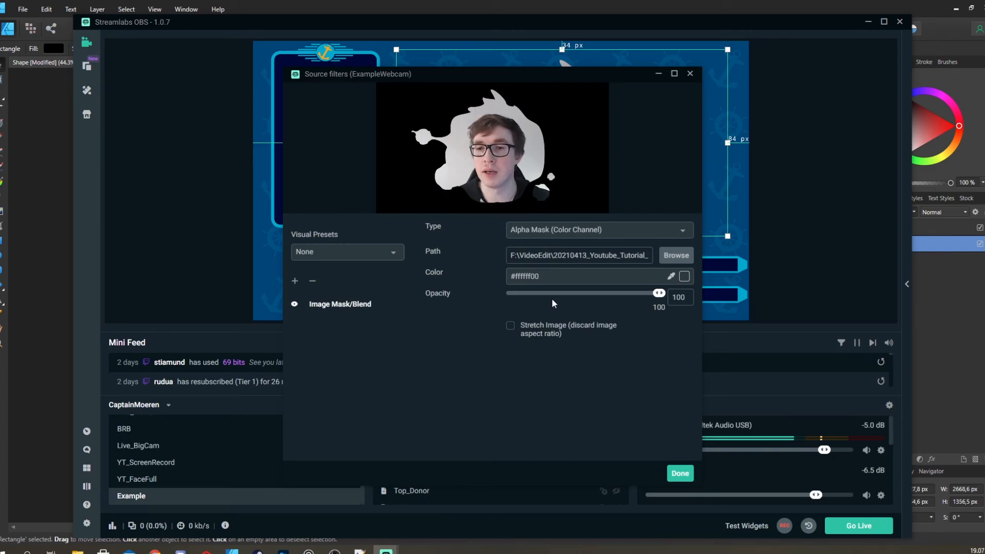
{"action": "left_click", "coordinate": [510, 327]}
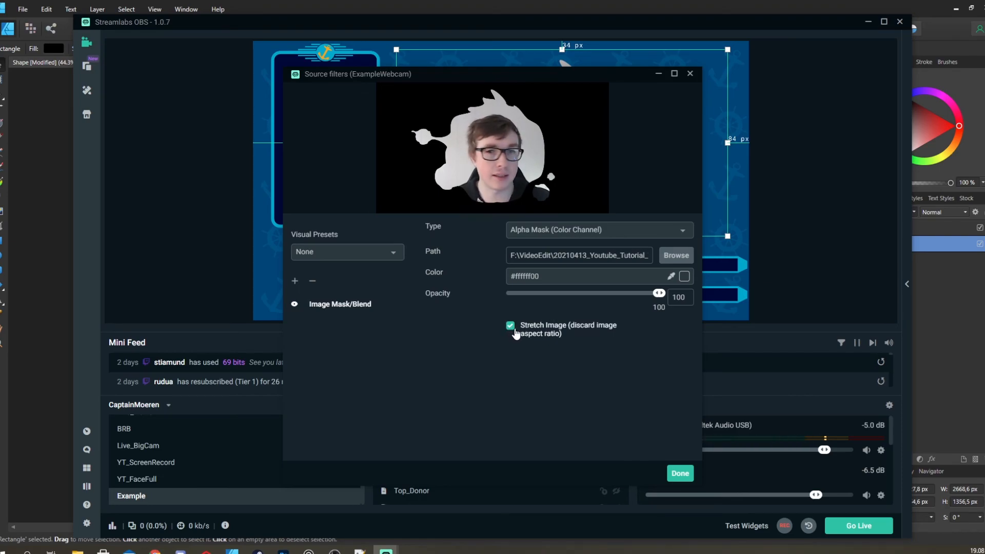
{"action": "left_click", "coordinate": [515, 331]}
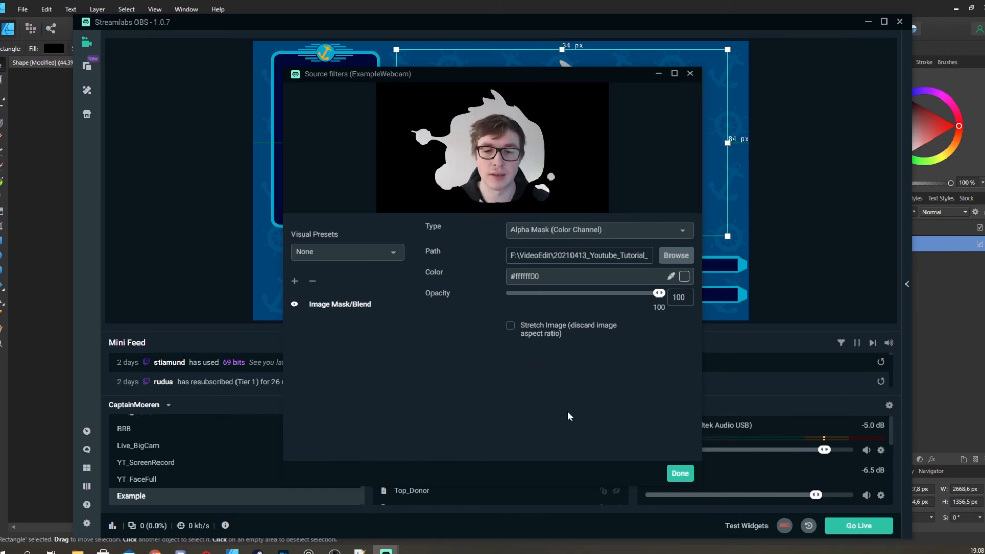
{"action": "left_click", "coordinate": [679, 474]}
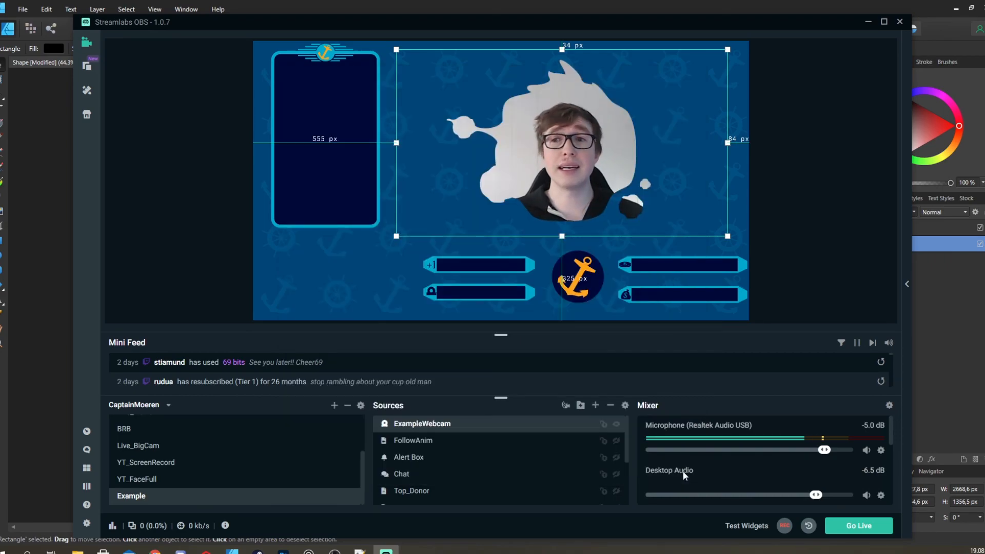